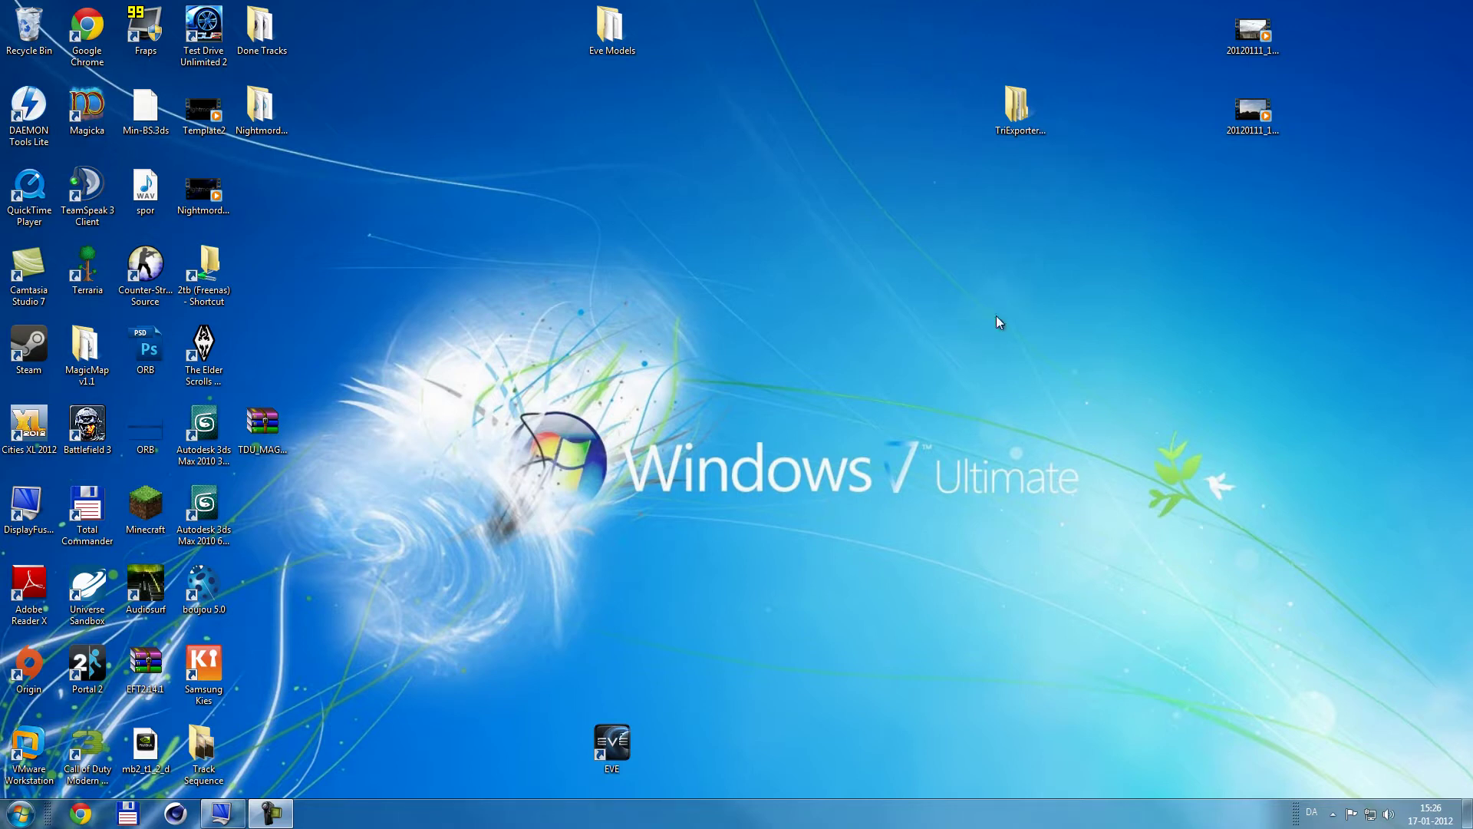
double_click(604, 787)
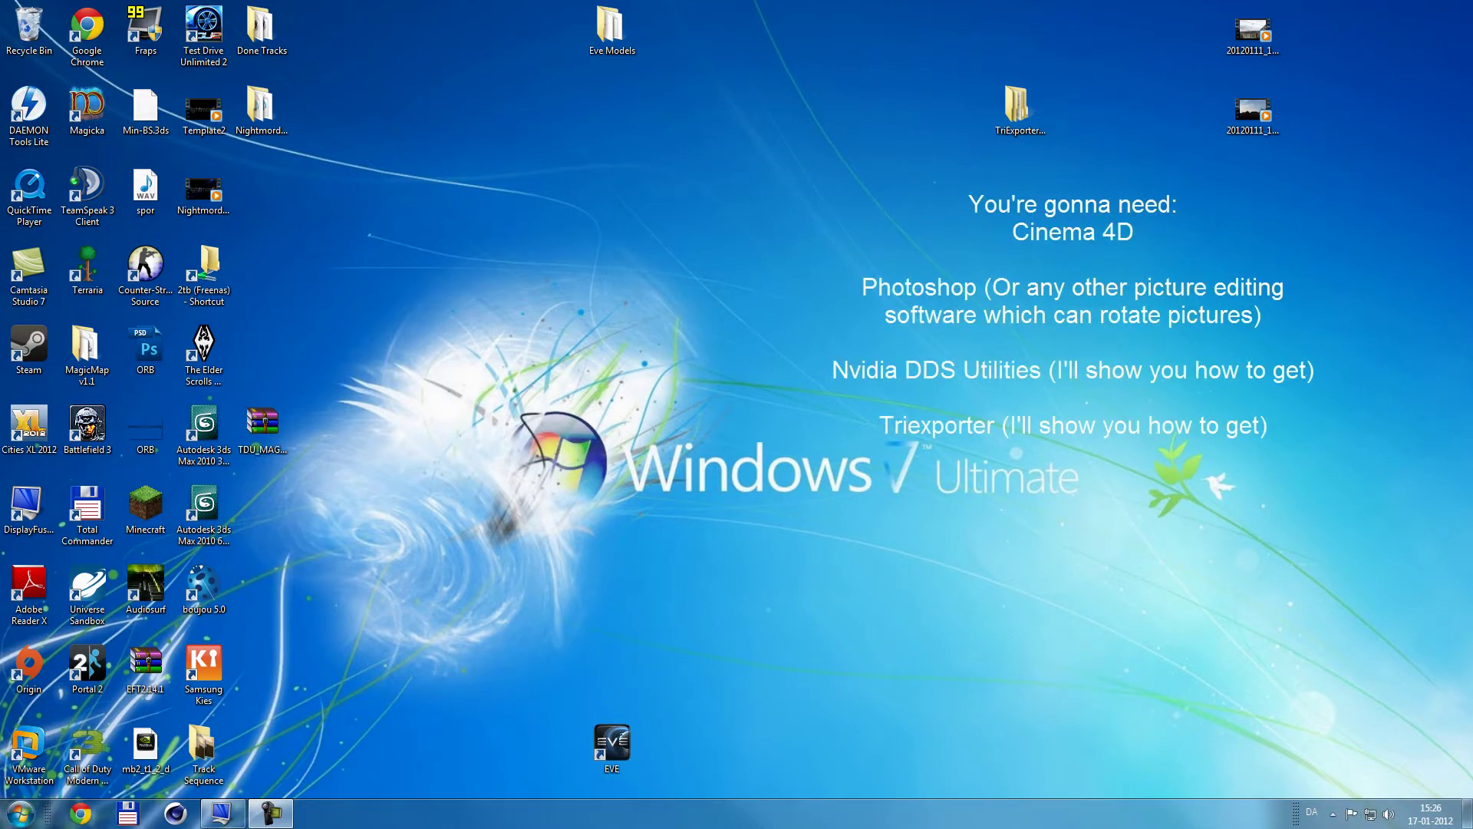
click(71, 812)
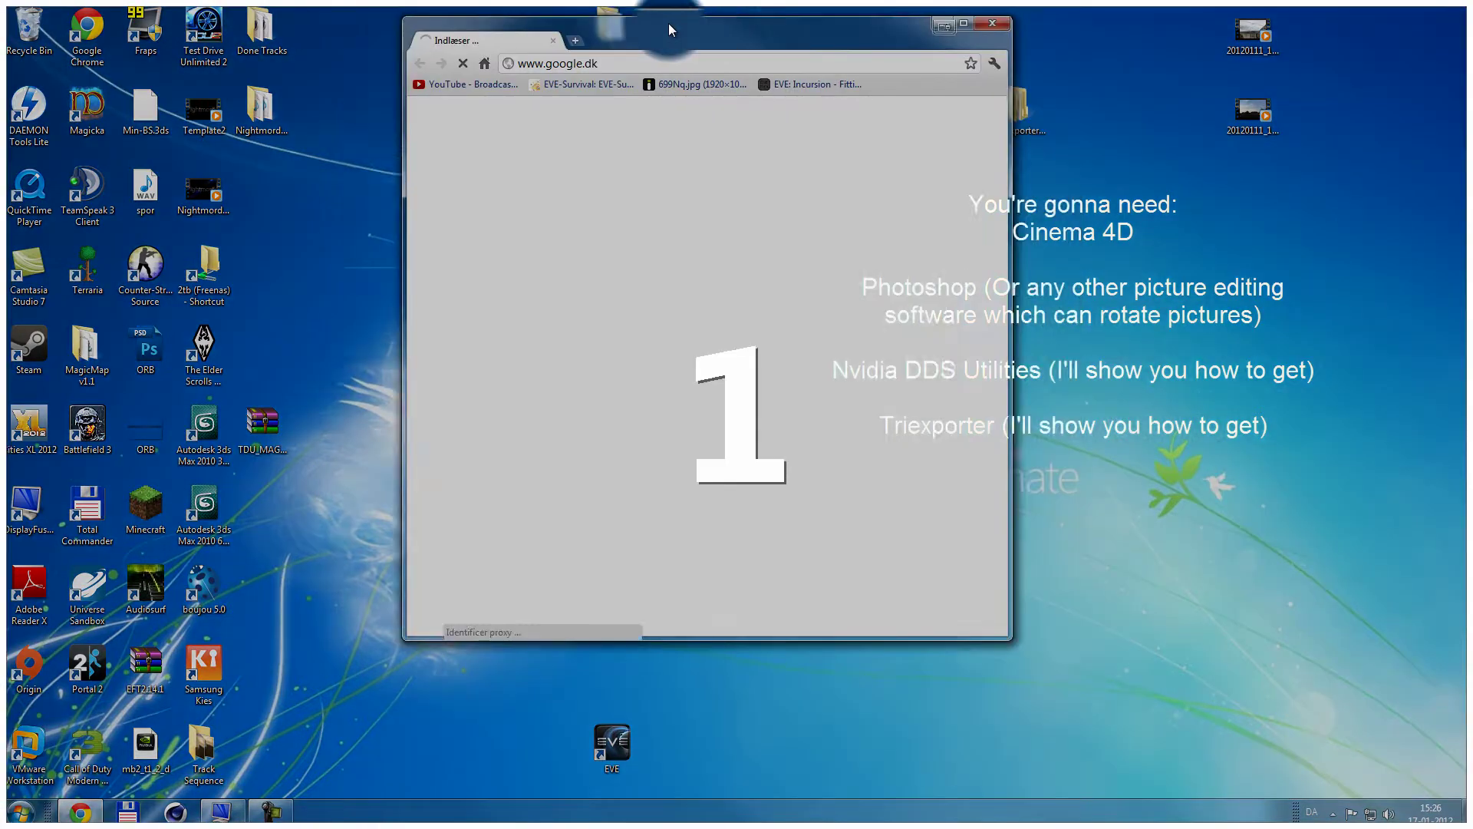
drag(669, 23, 633, 39)
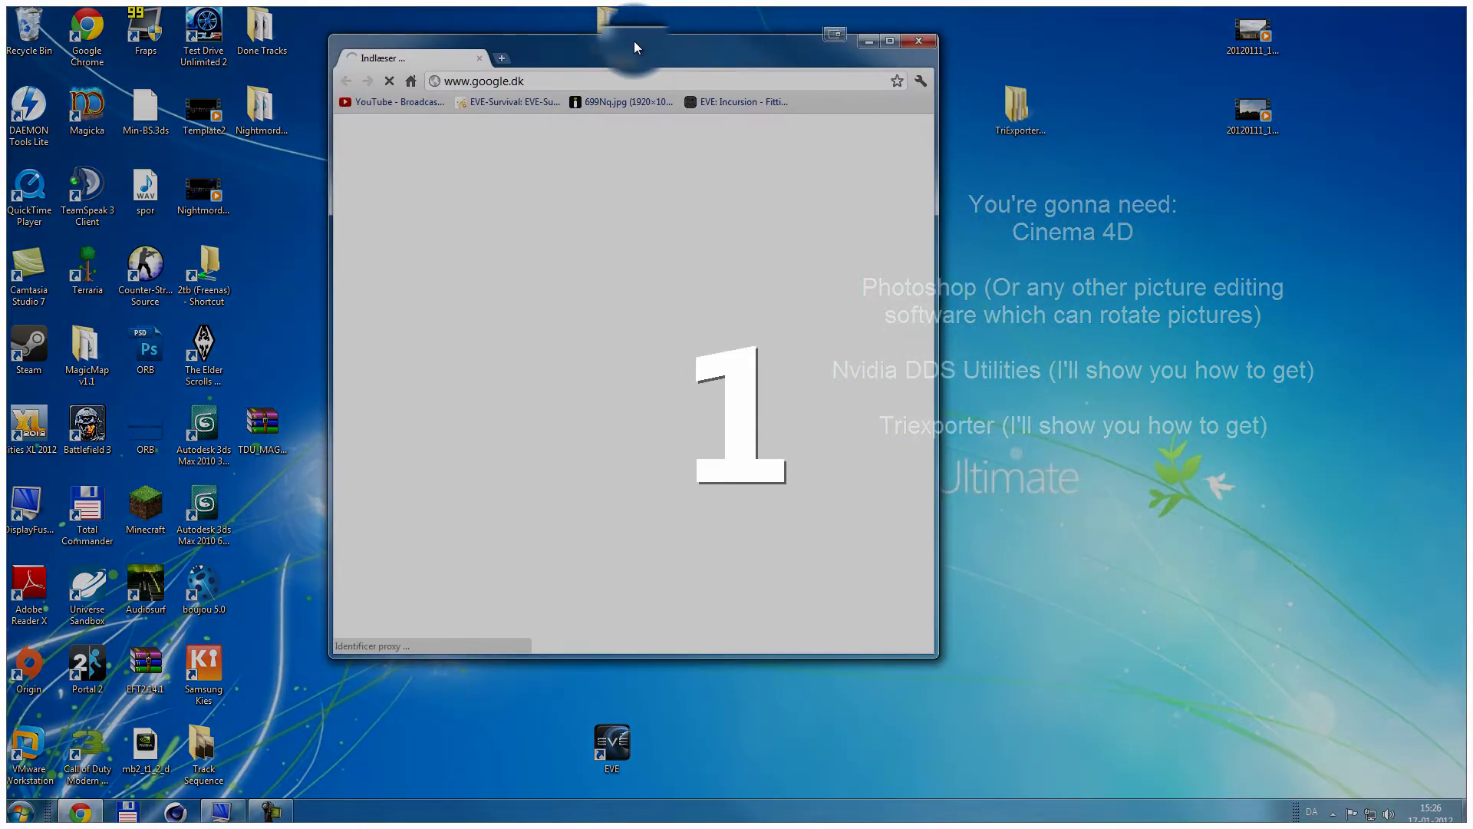
double_click(634, 40)
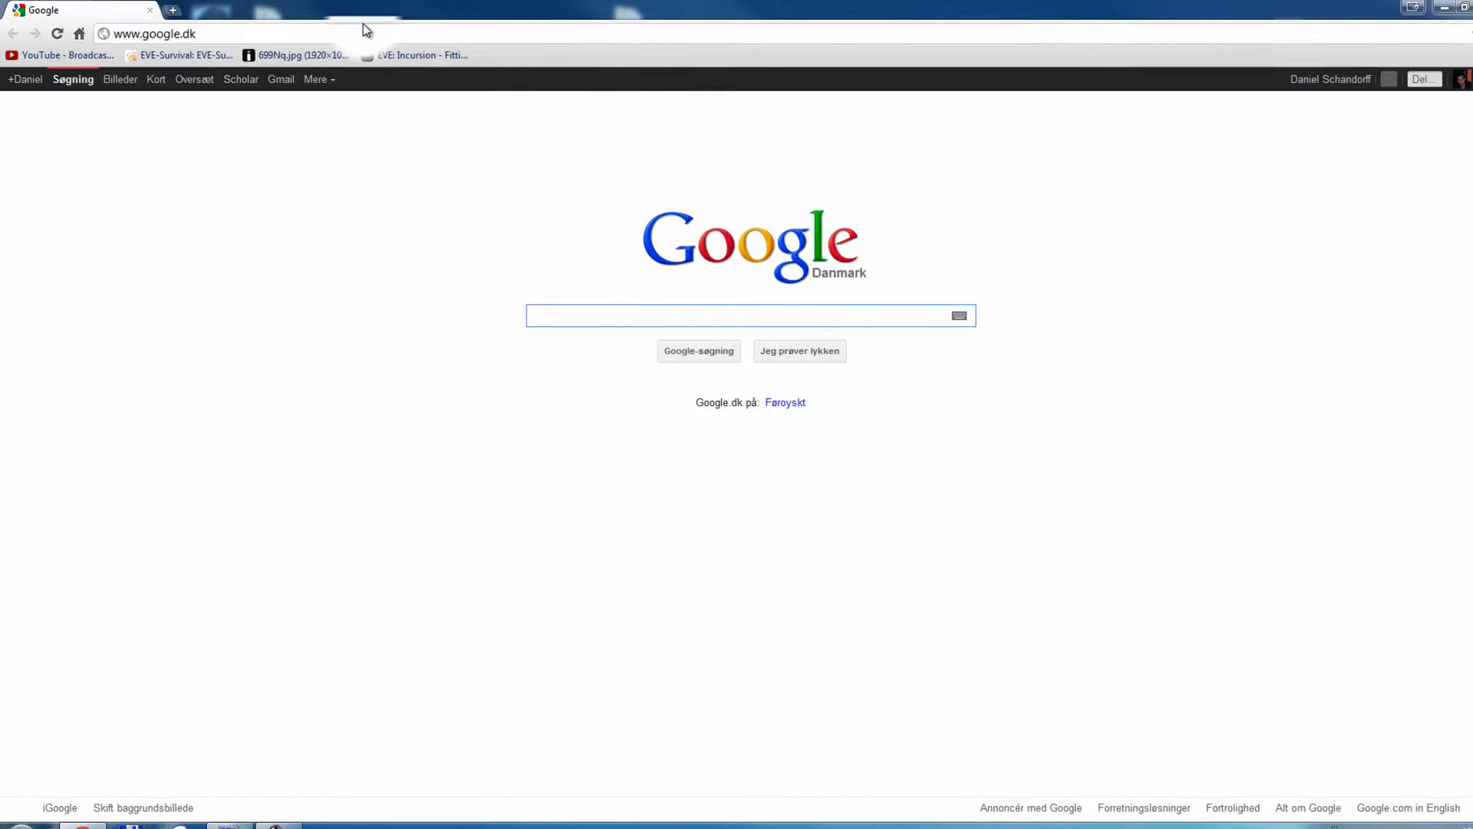
click(341, 29)
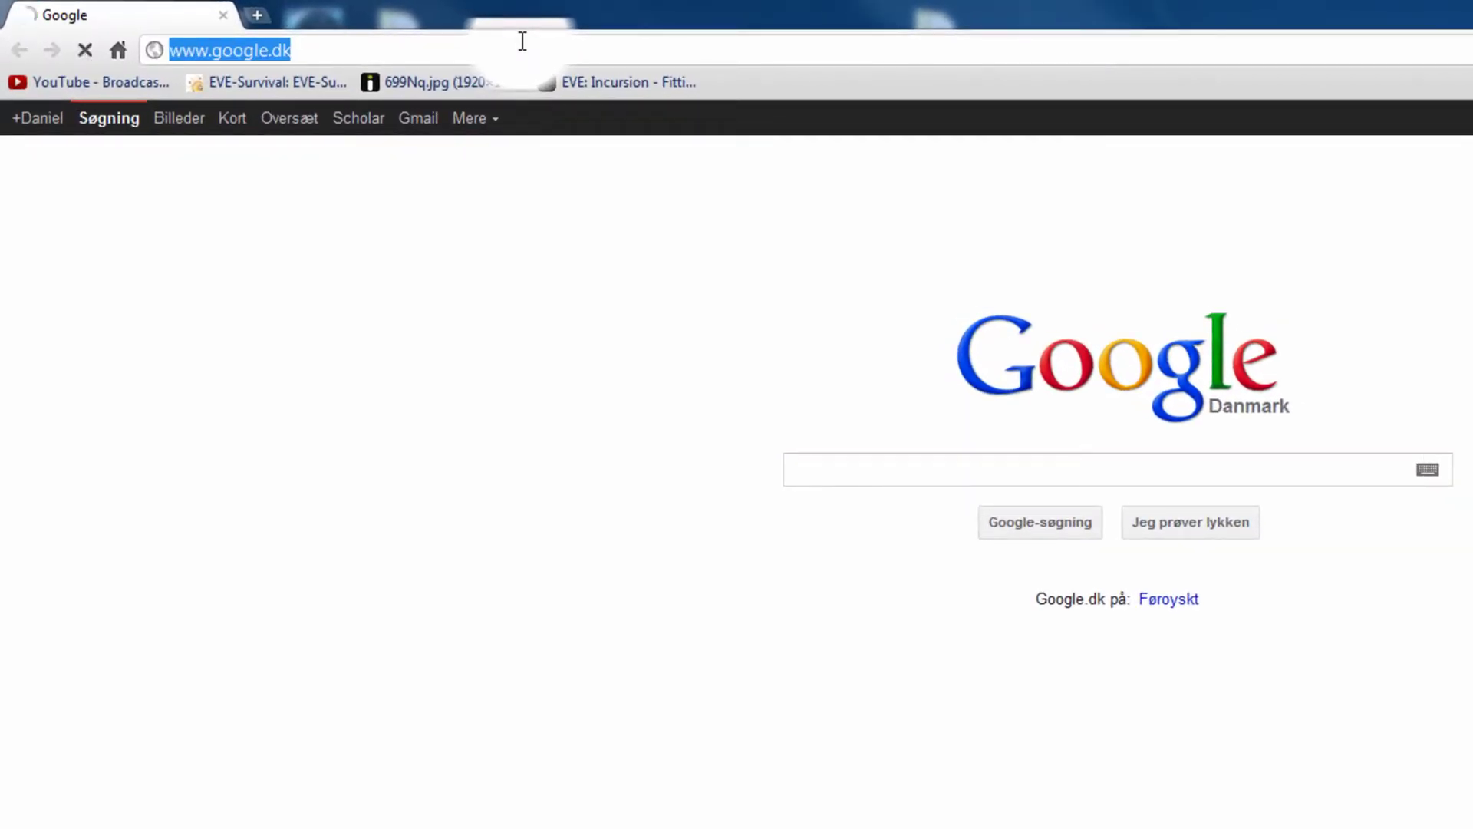
text(www.)
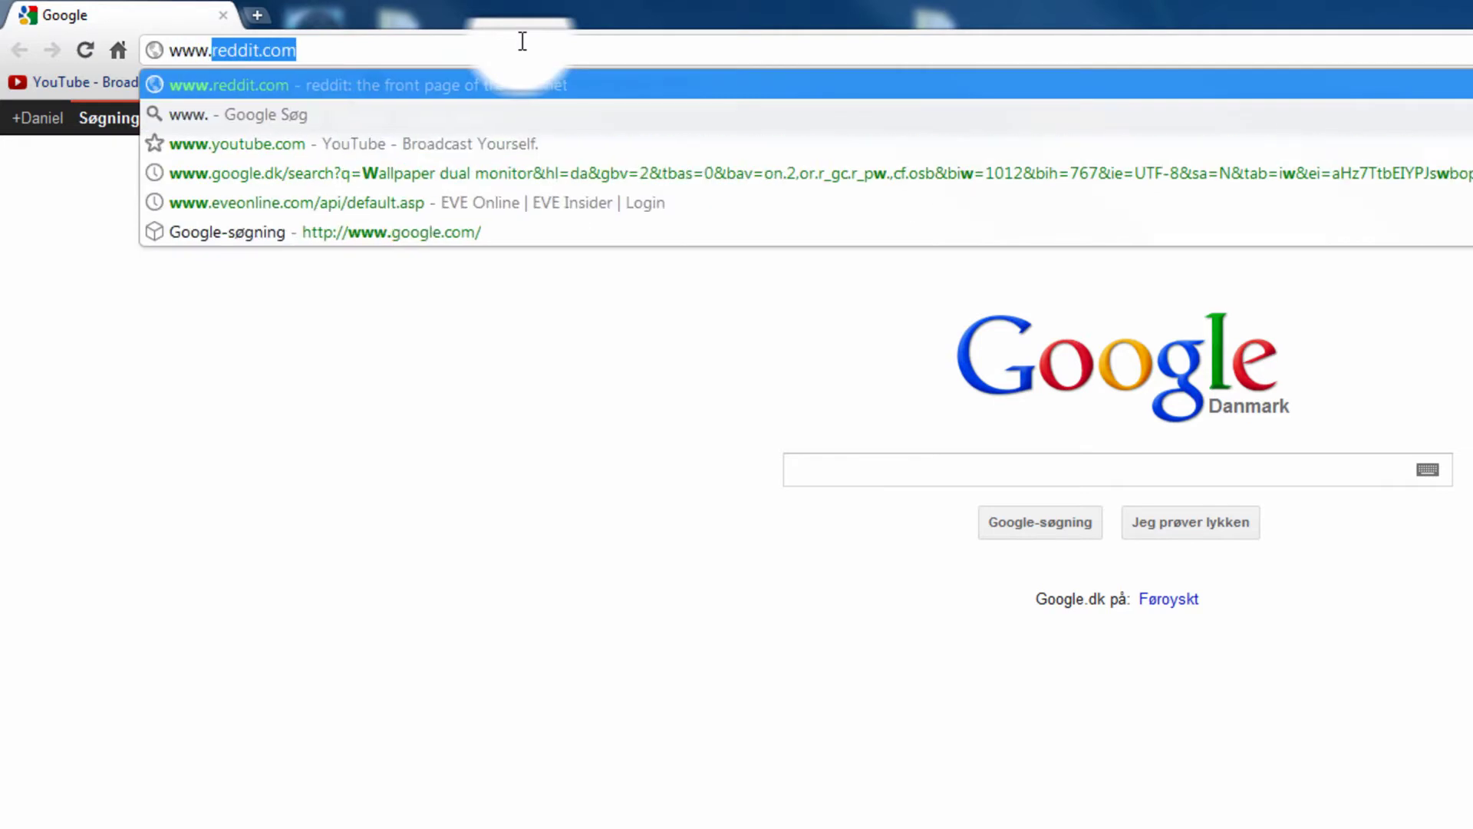
text(eve-files.com)
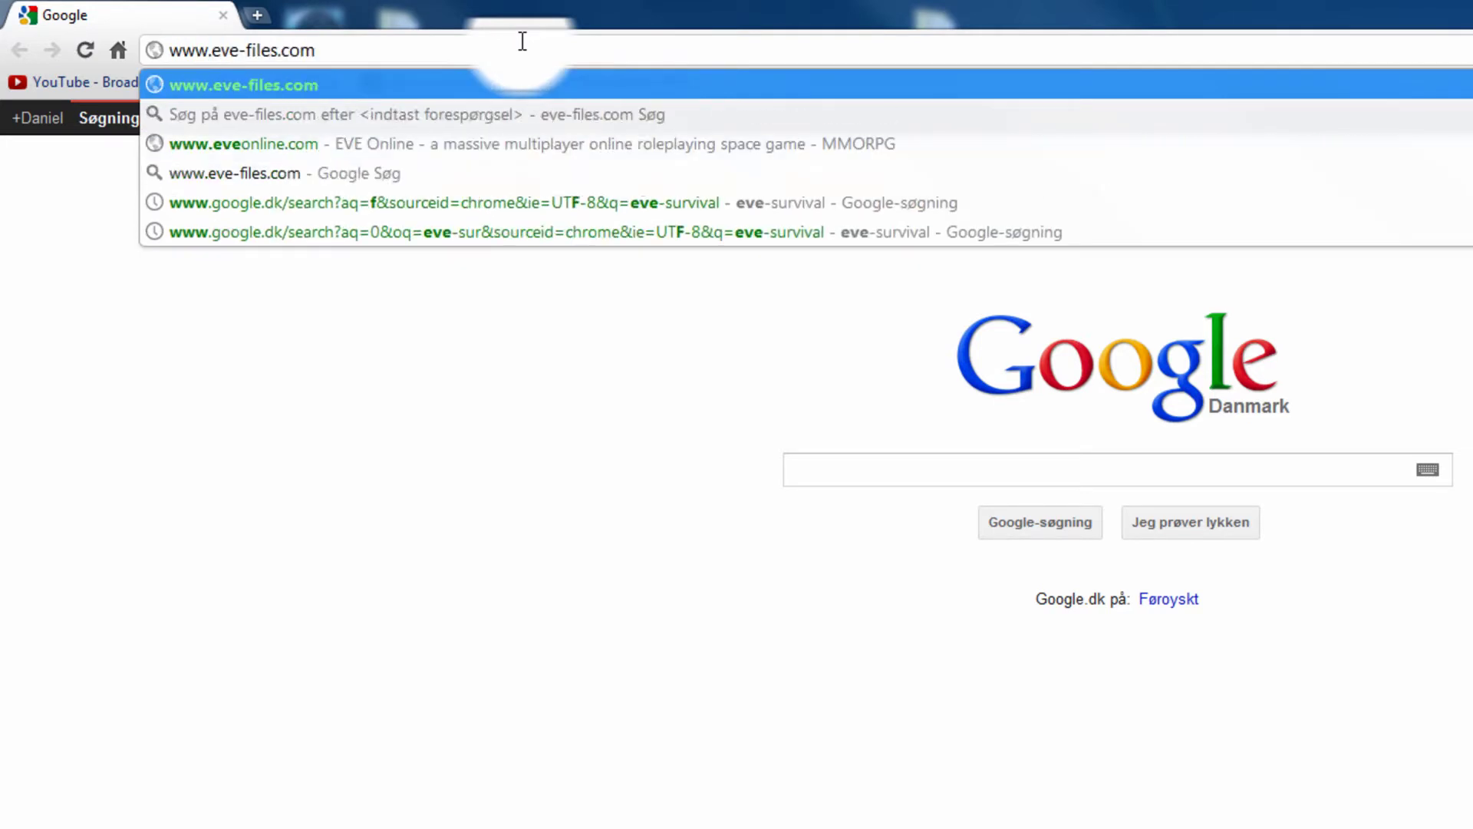
key(Return)
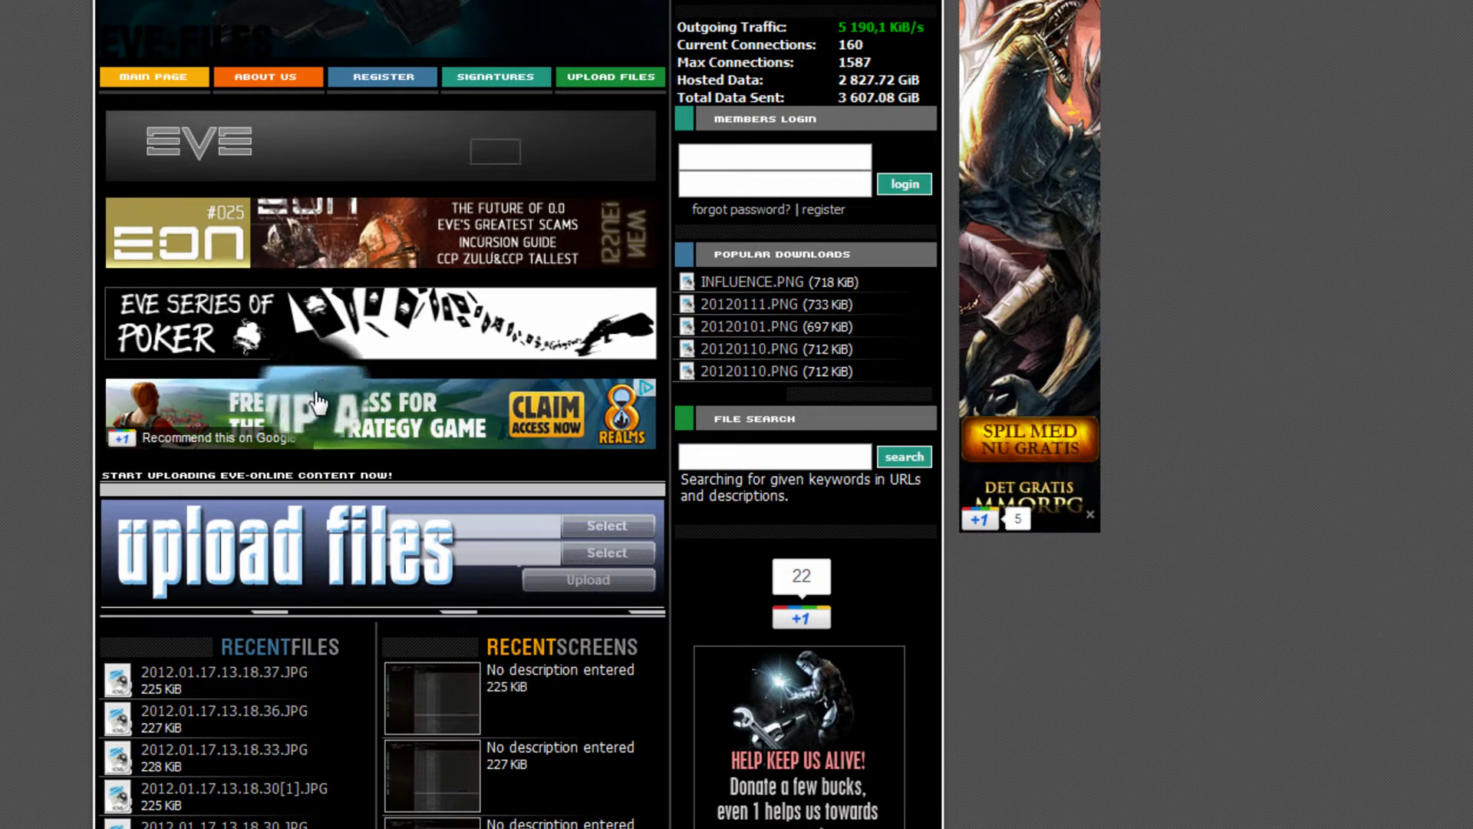
Step: Search the site's File Search for 'triexporter' and download TriExporter_2009.zip
click(718, 456)
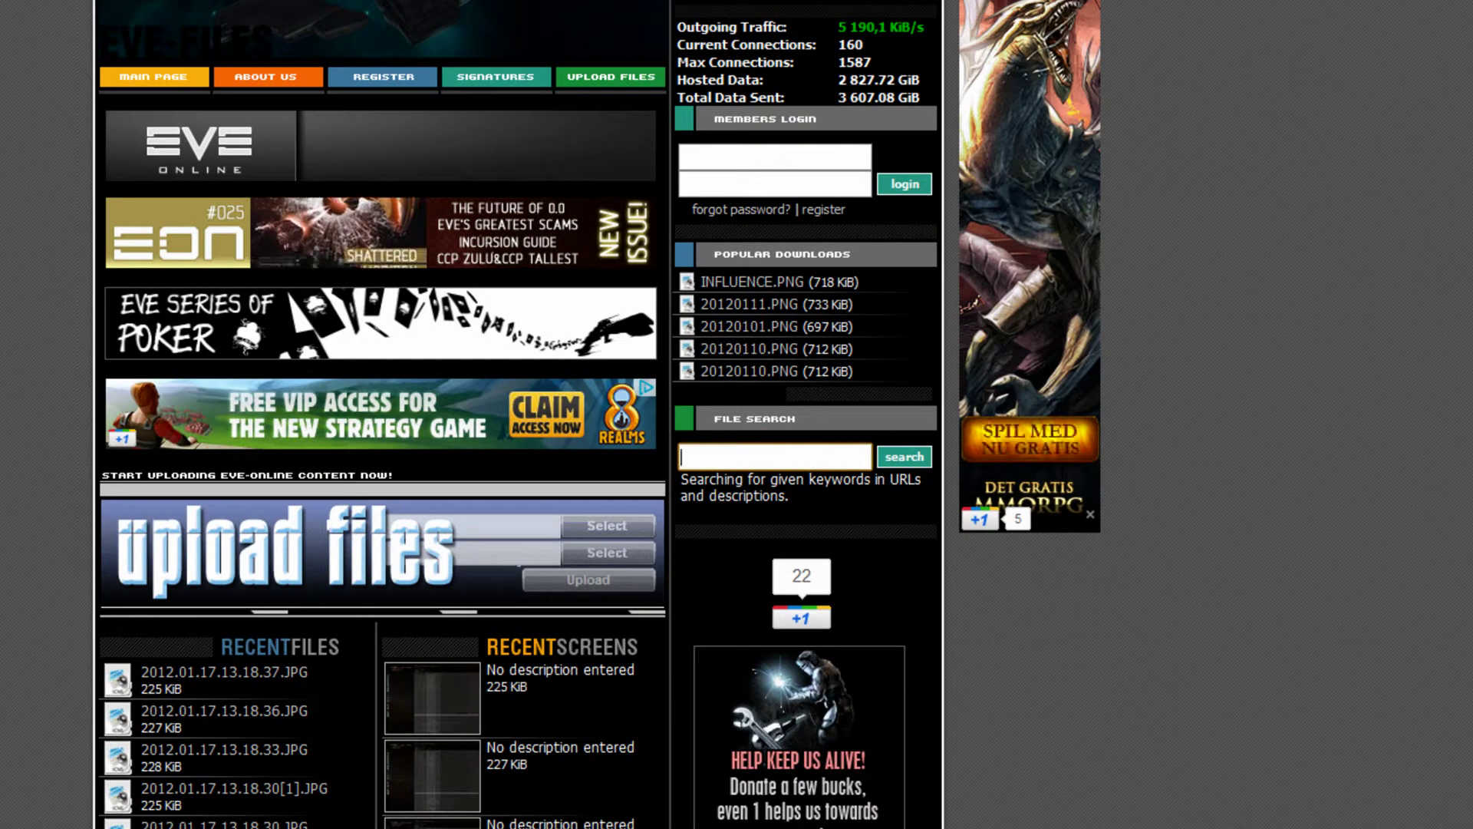
text(Tri)
key(BackSpace)
key(Down)
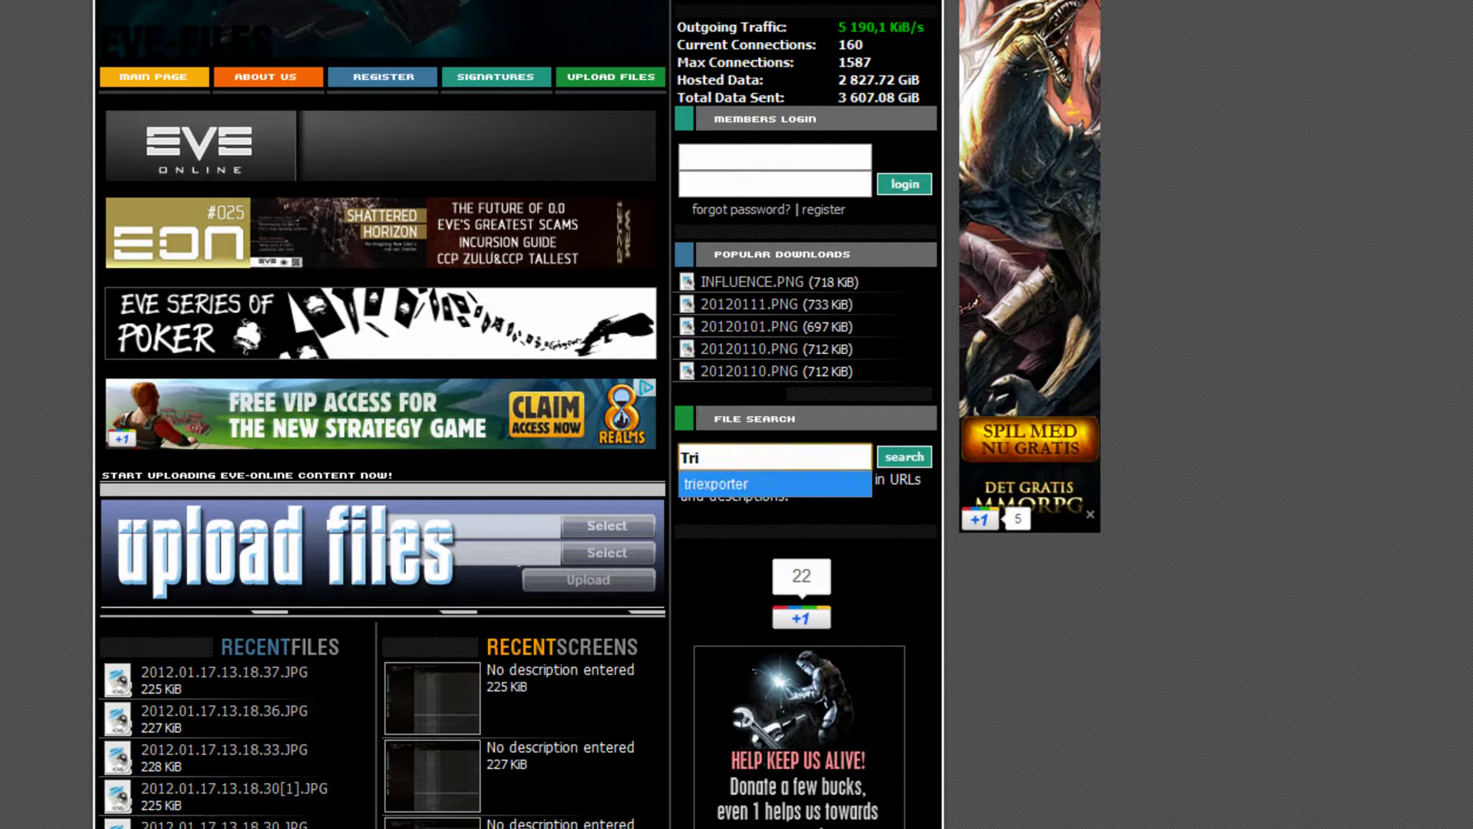
key(Return)
key(BackSpace)
text(riexporter)
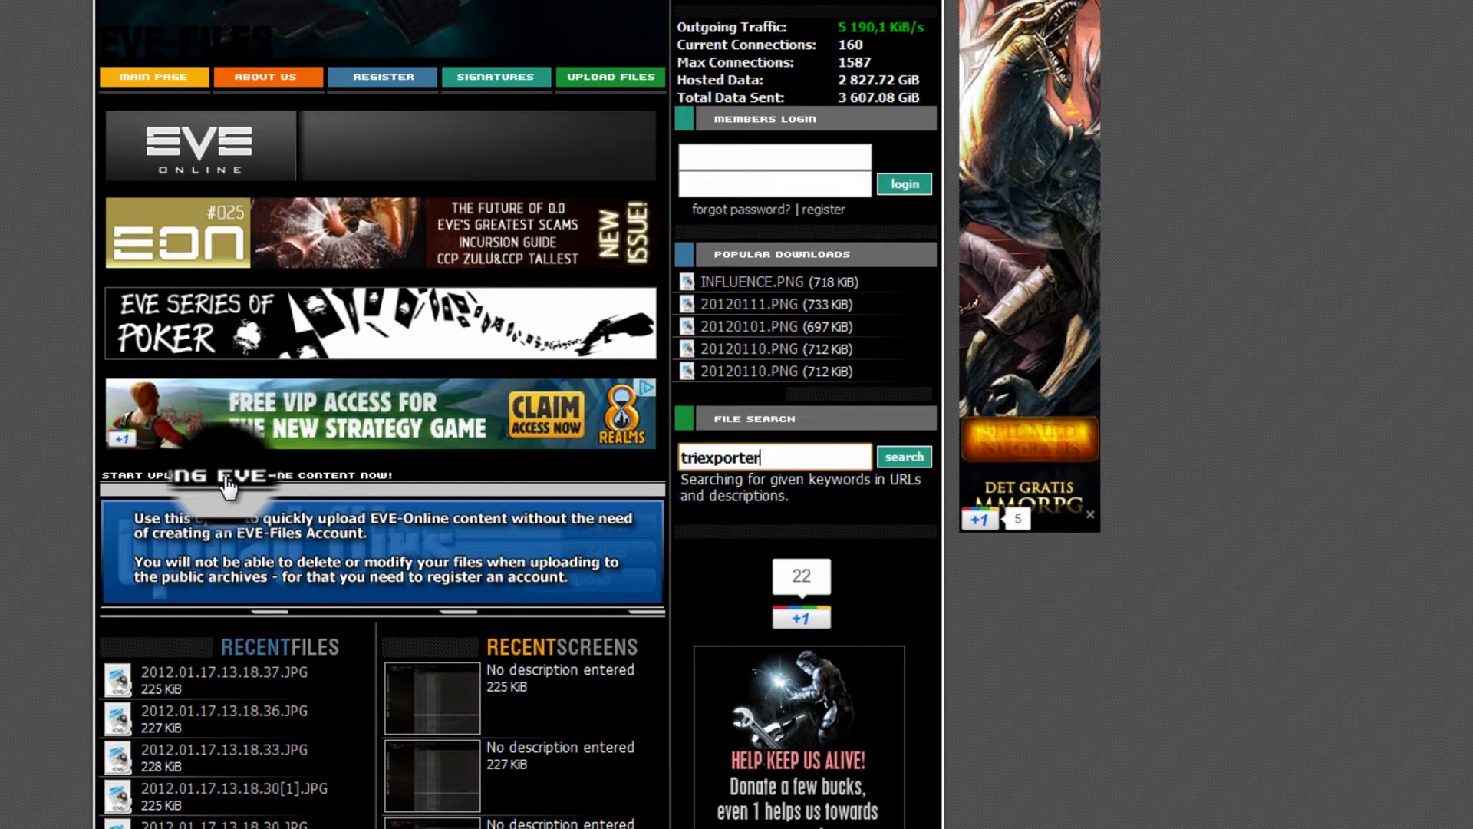
key(Return)
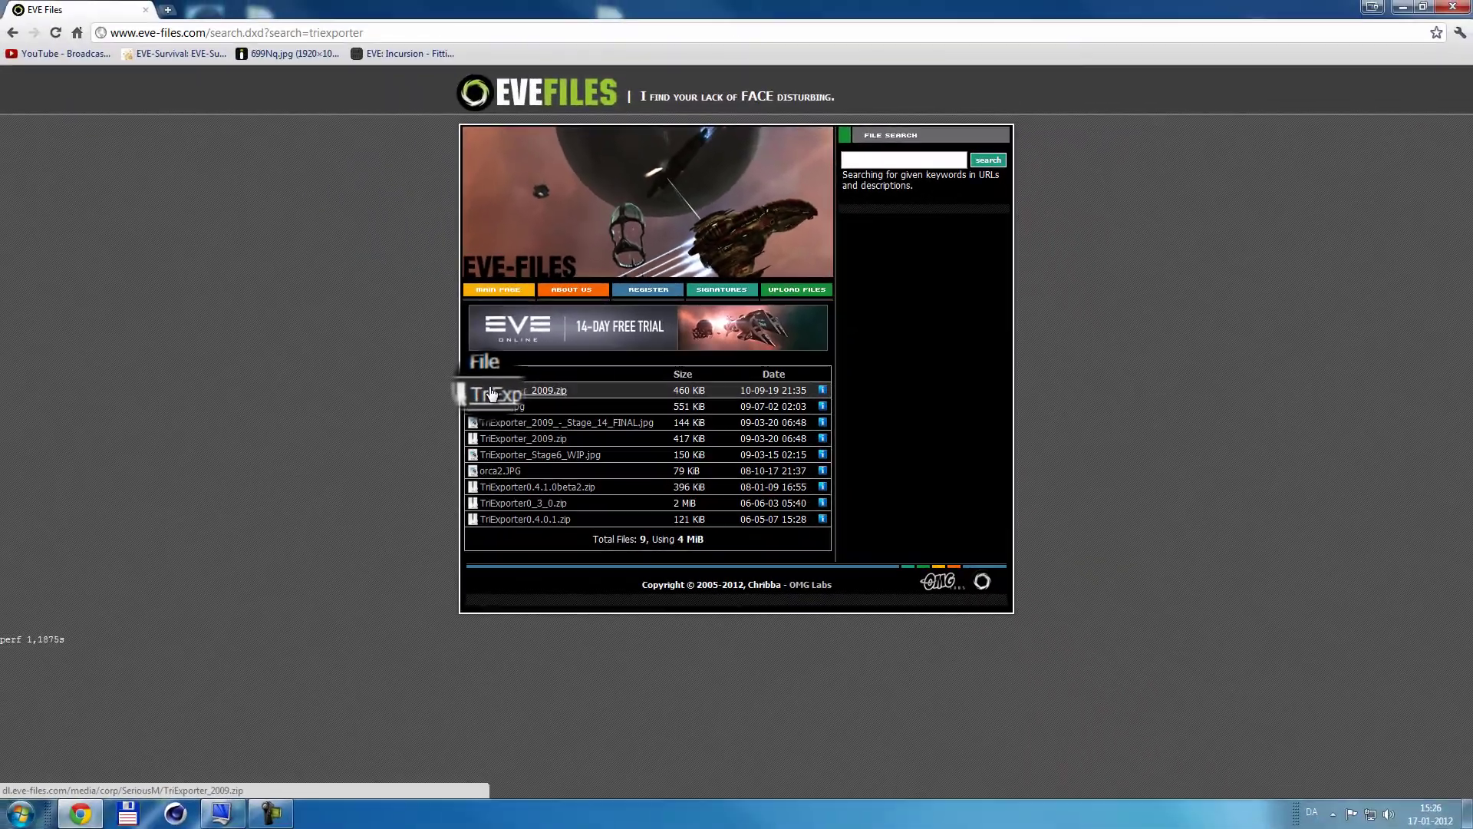
click(490, 389)
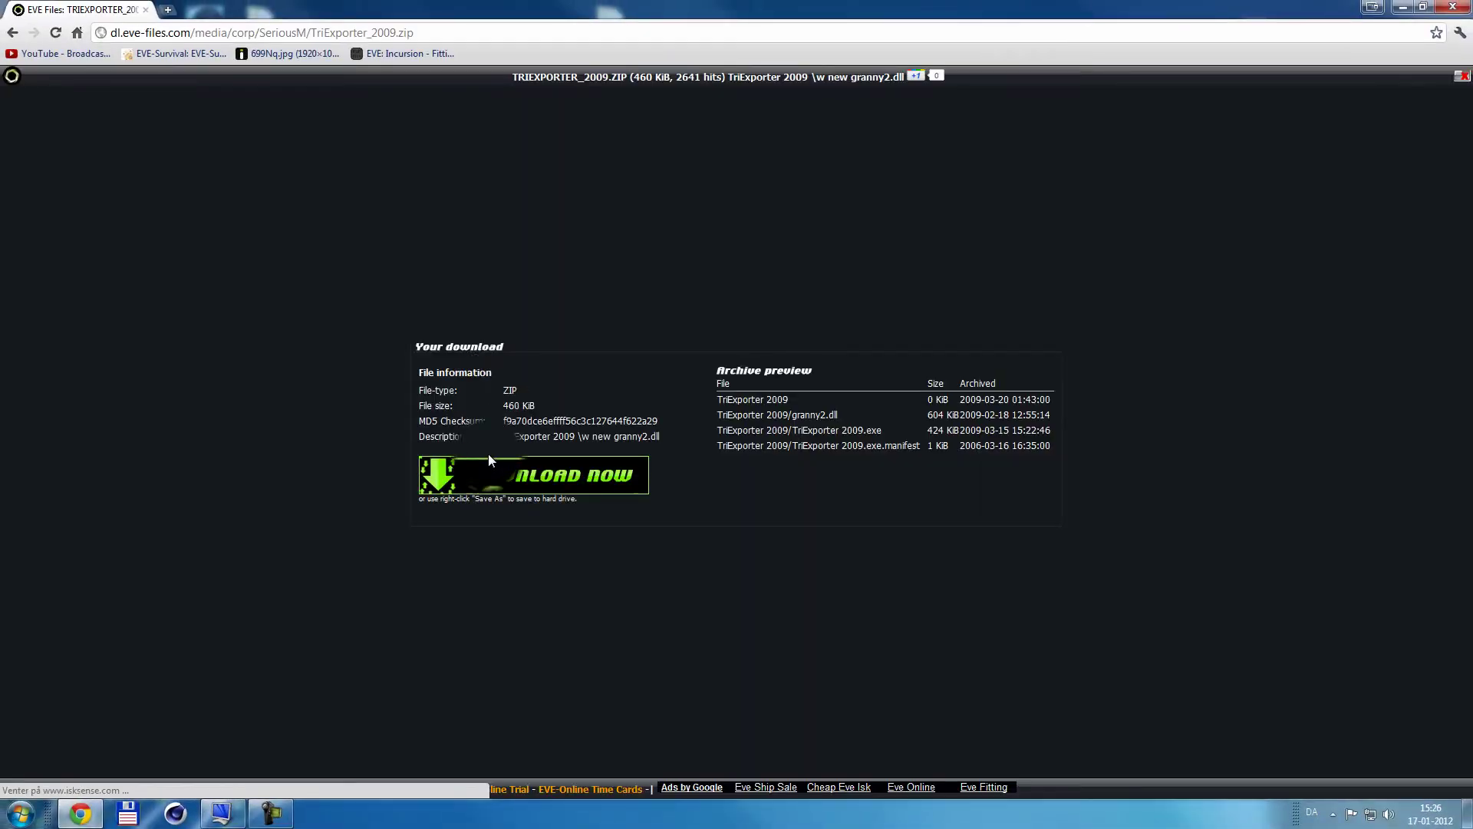
click(488, 477)
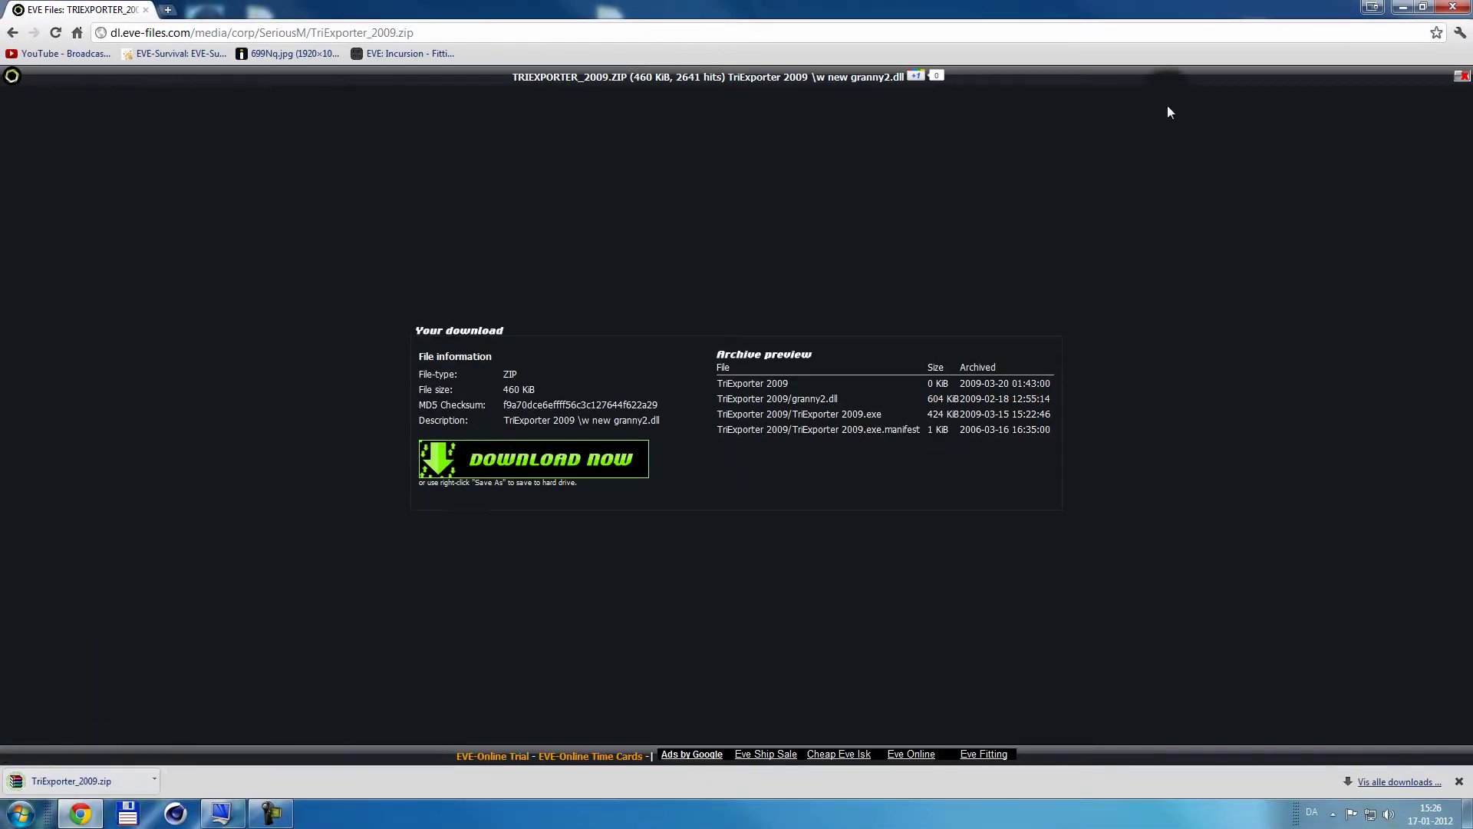
Step: Minimize Chrome and paste the TriExporter_2009 archive onto the desktop below Eve Models
click(1403, 7)
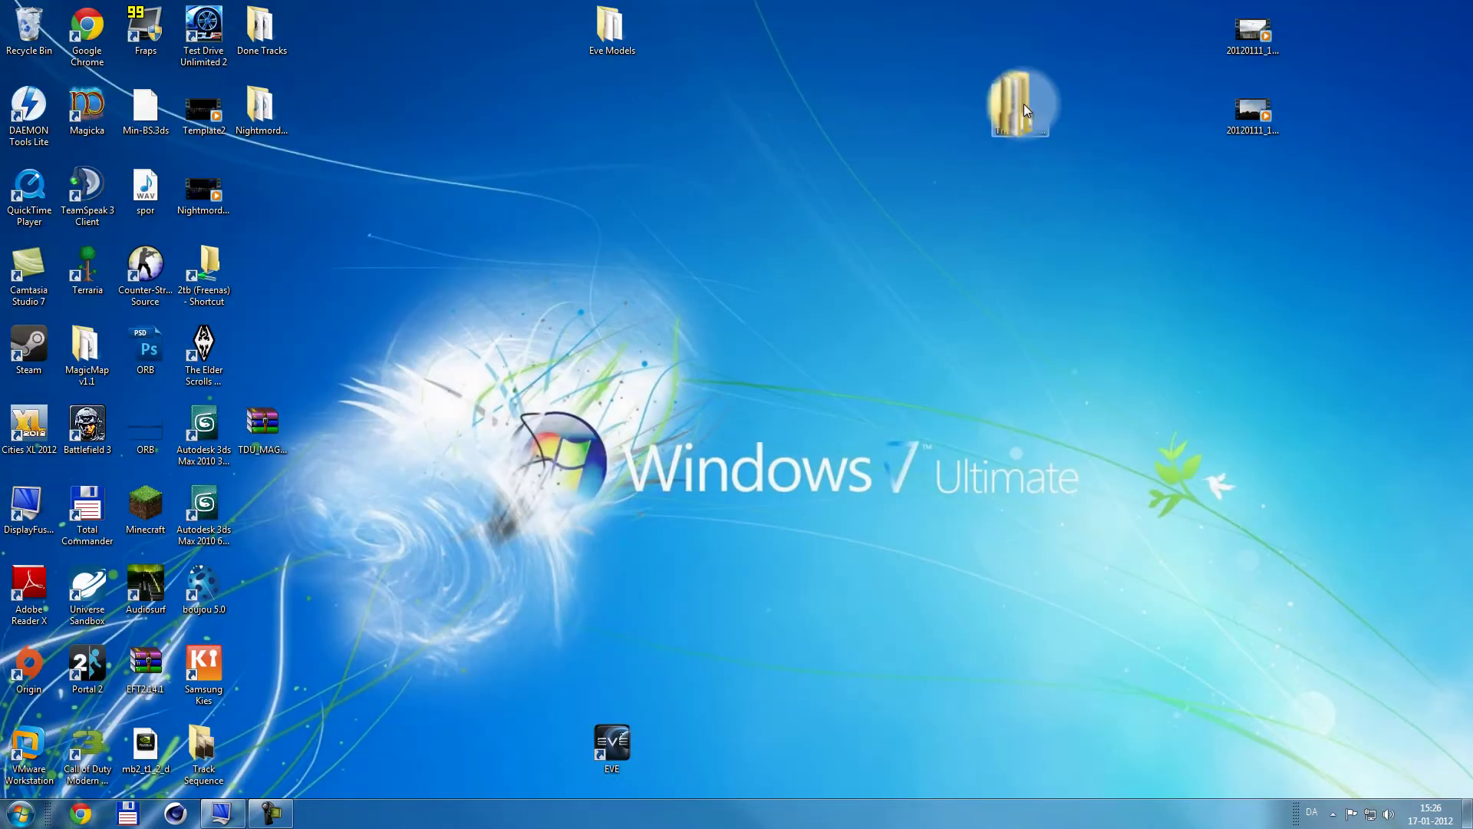
click(20, 812)
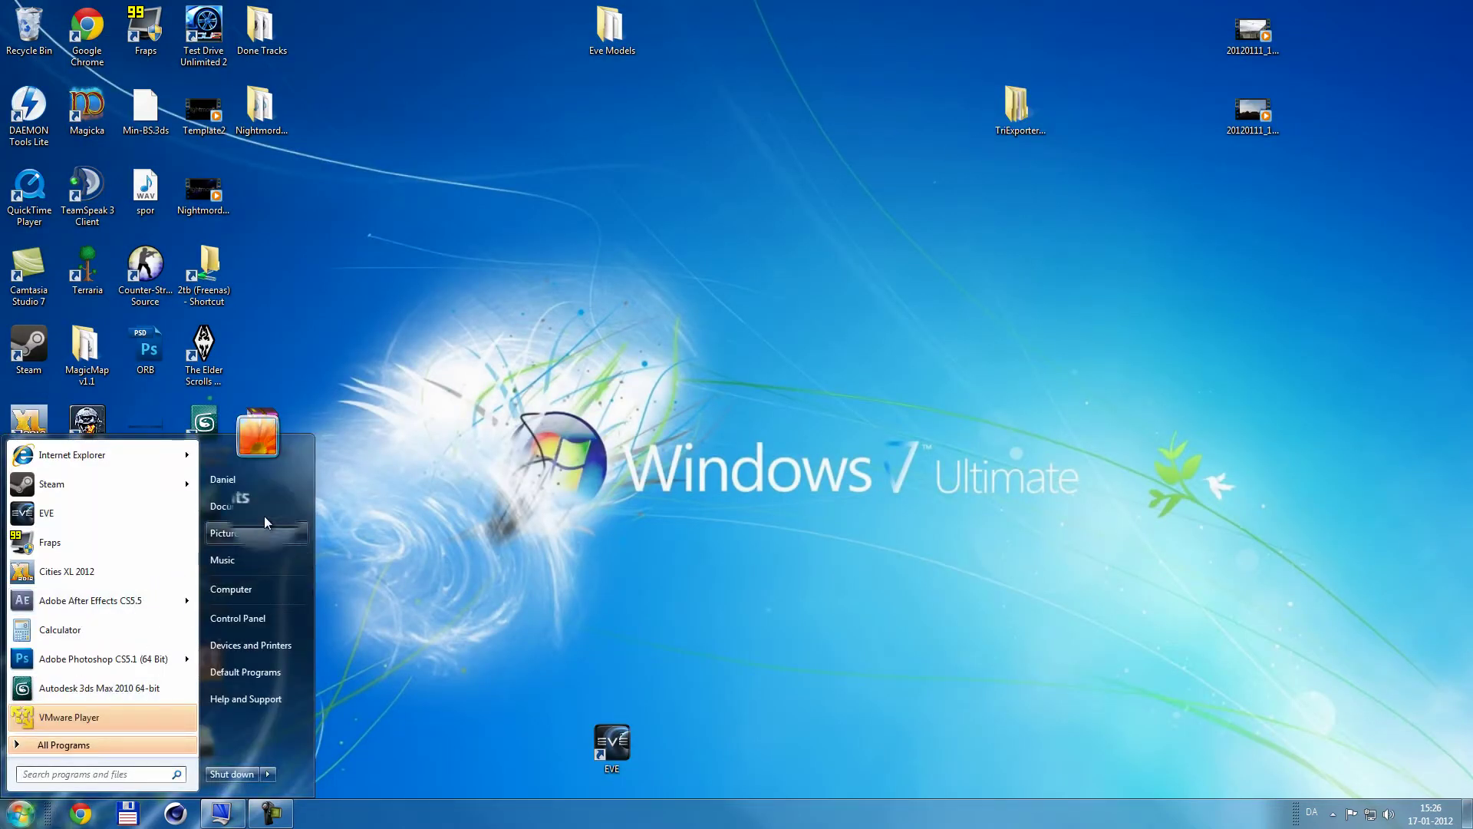
click(264, 518)
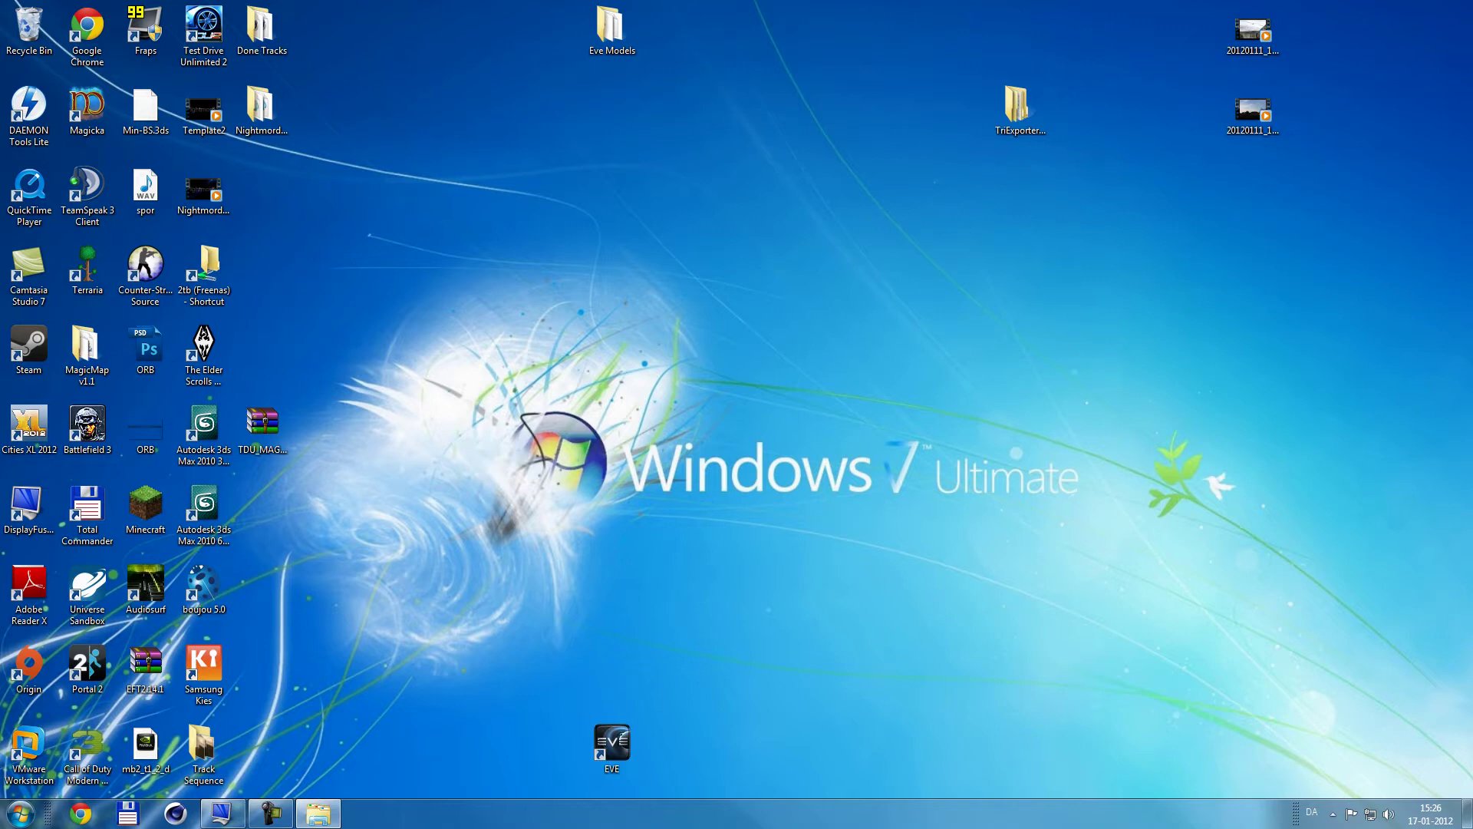
key(ctrl+v)
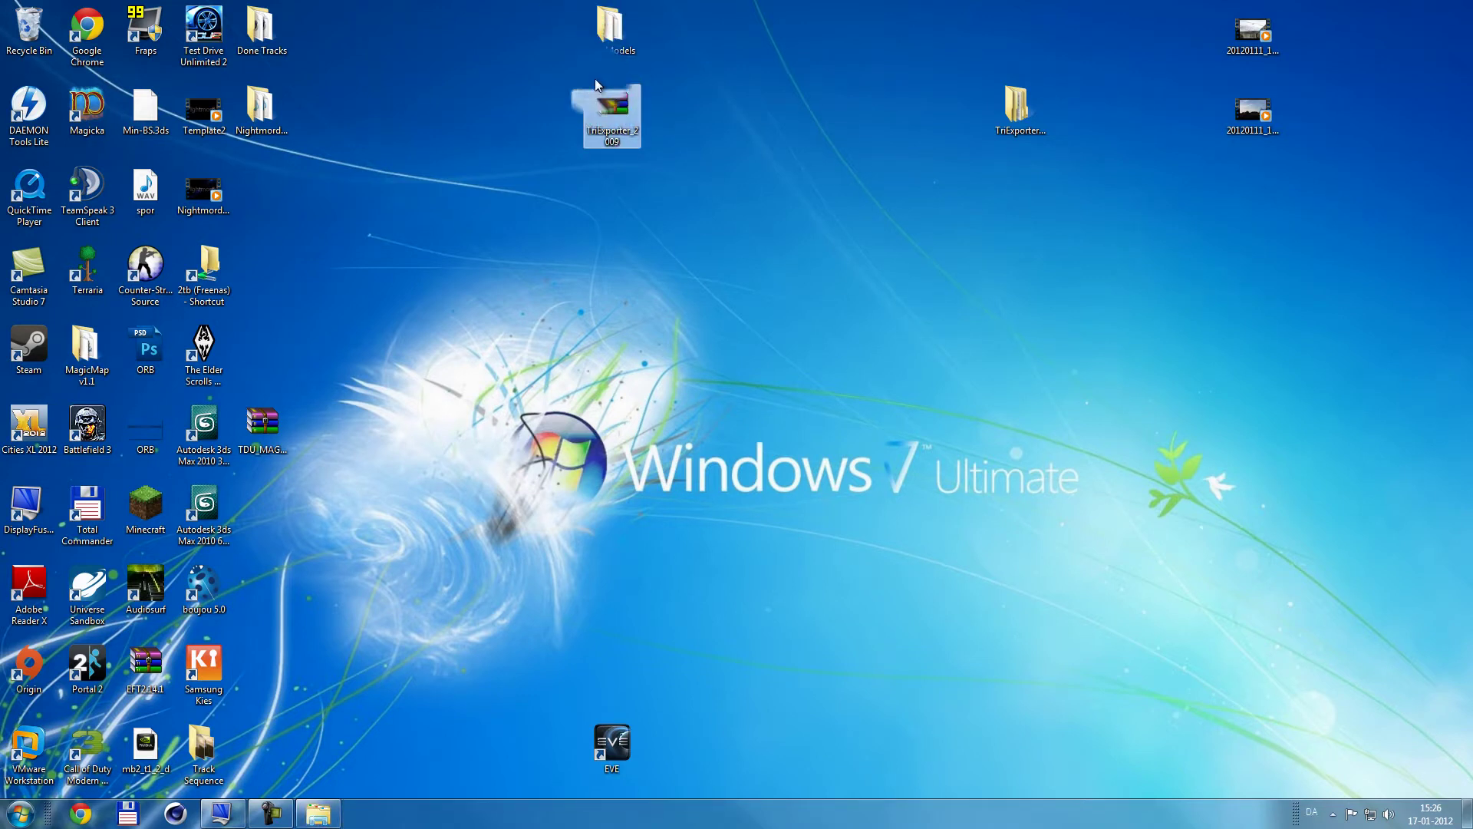
drag(610, 115, 674, 200)
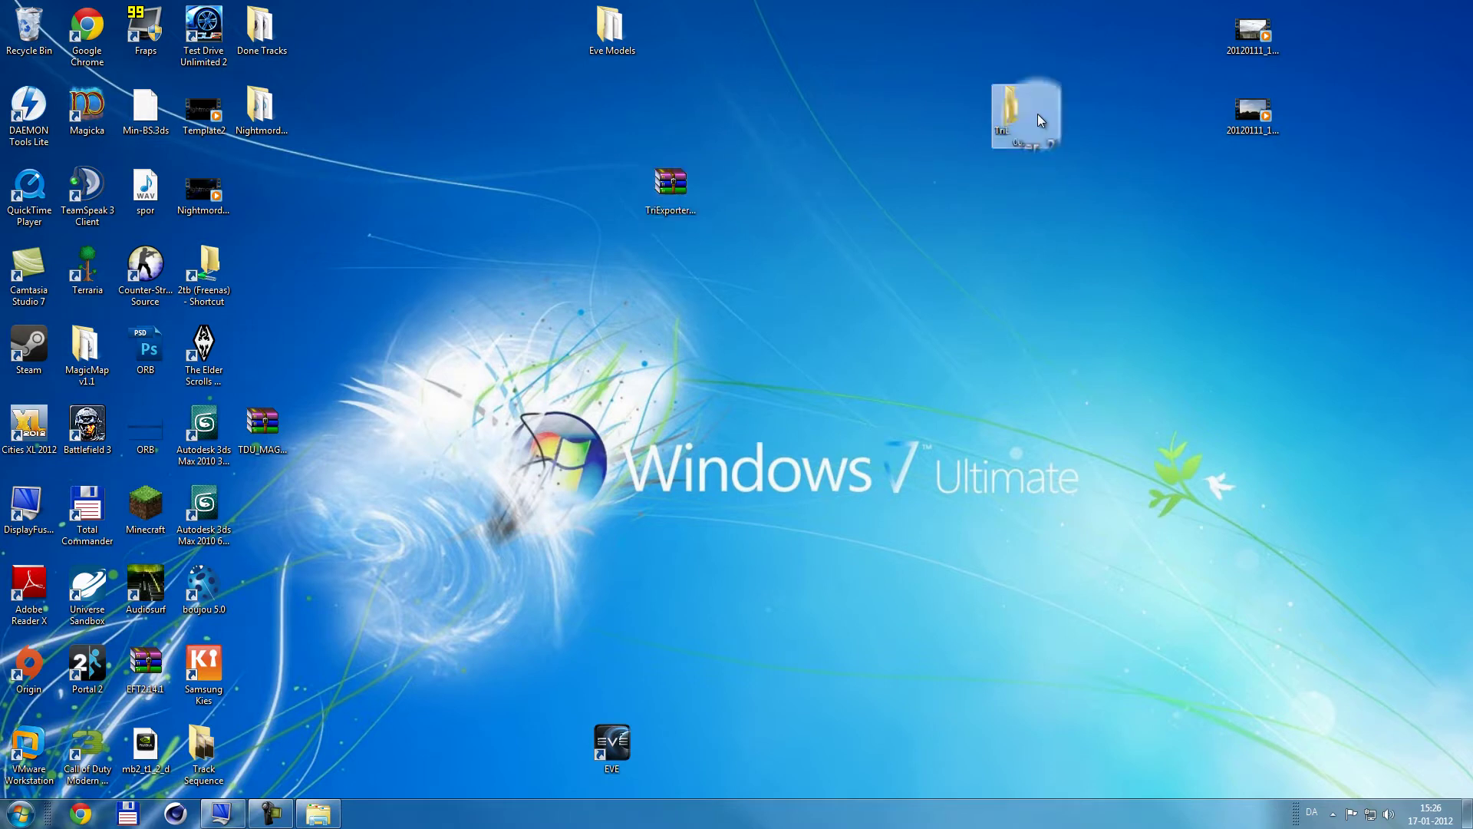
drag(1038, 114, 620, 279)
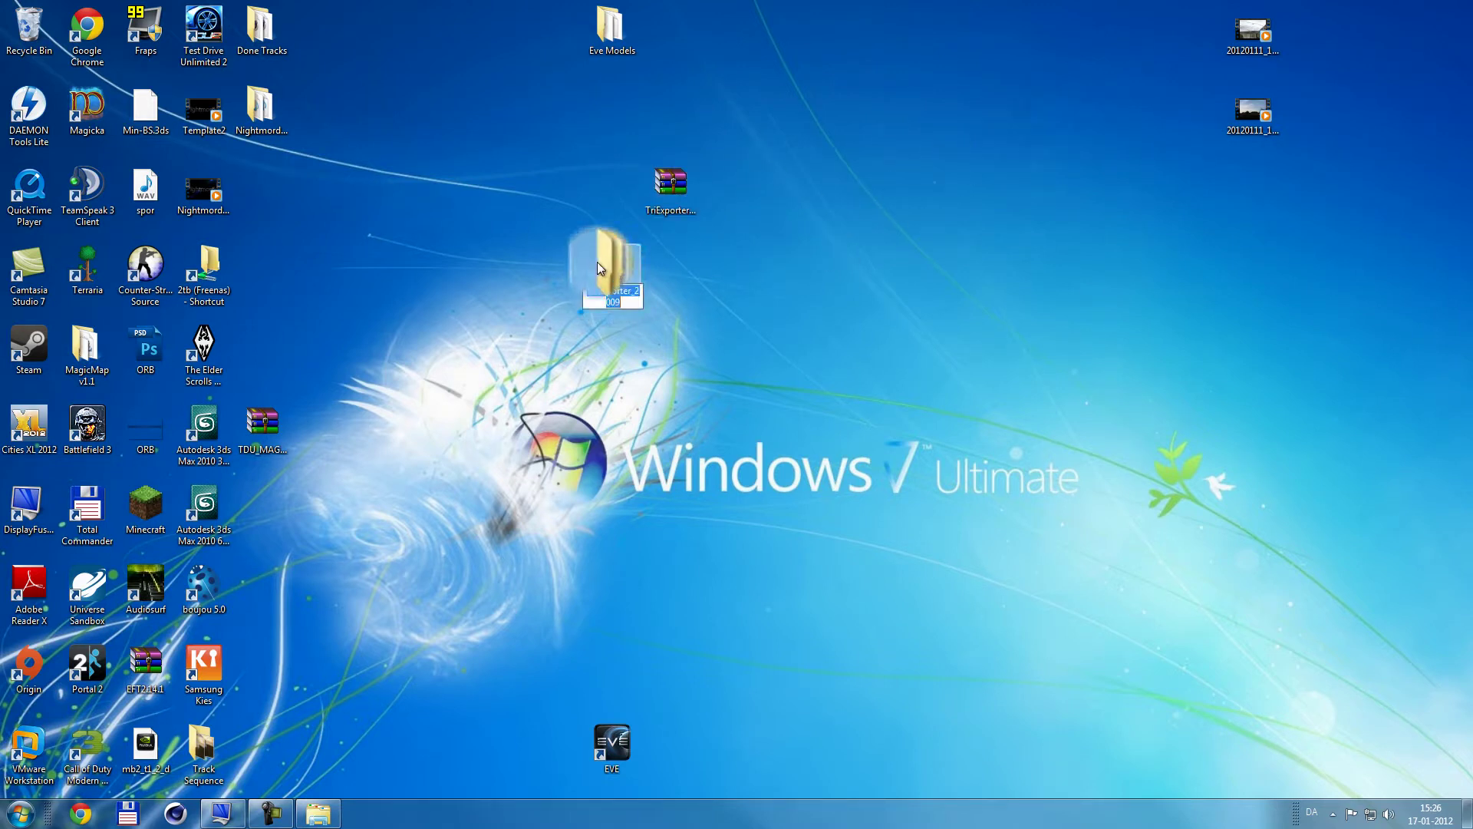
click(602, 261)
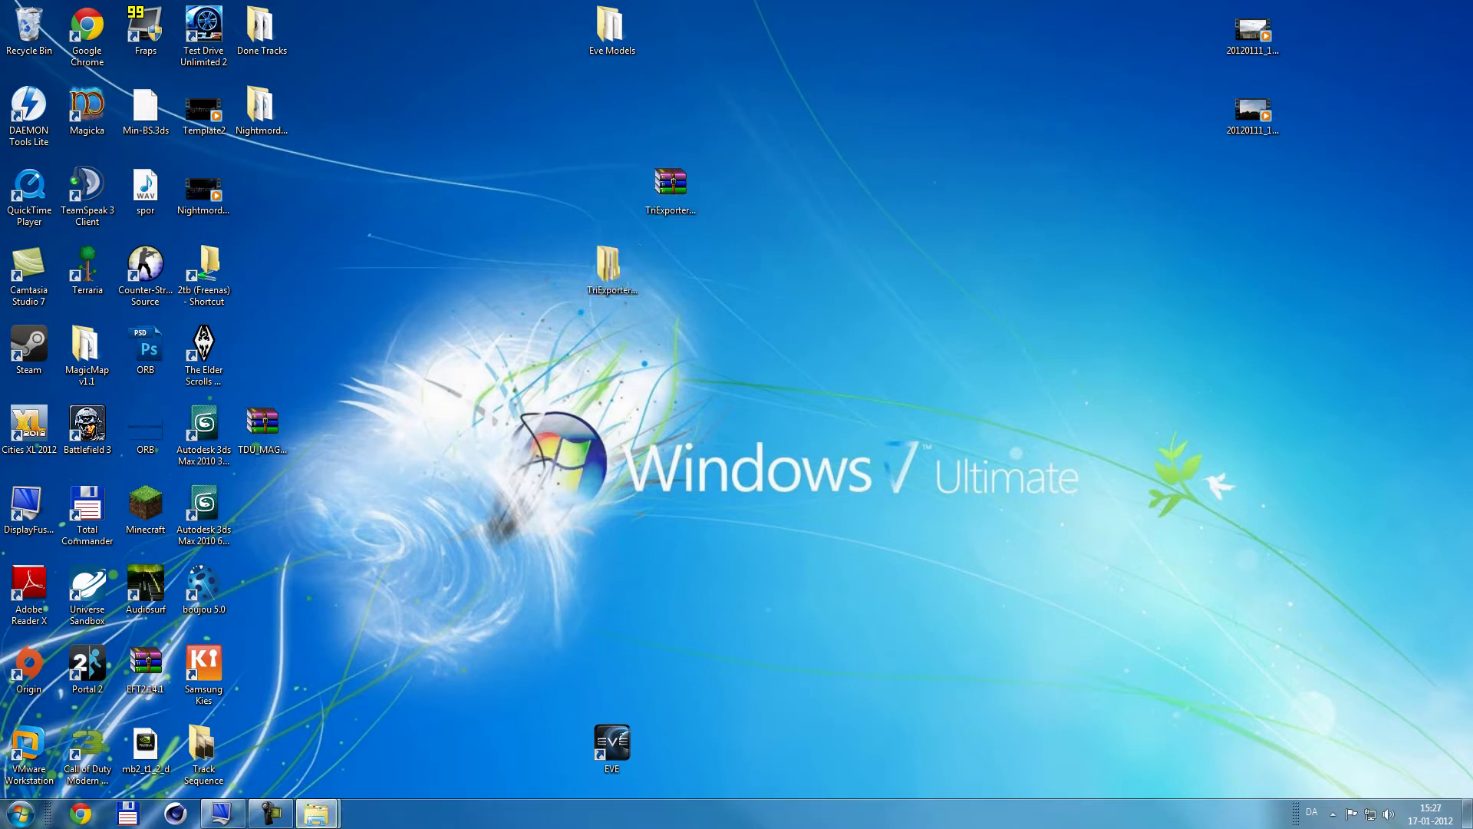
Step: Open TriExporter > TriExporter 2009 and launch the TriExporter 2009 application
double_click(607, 263)
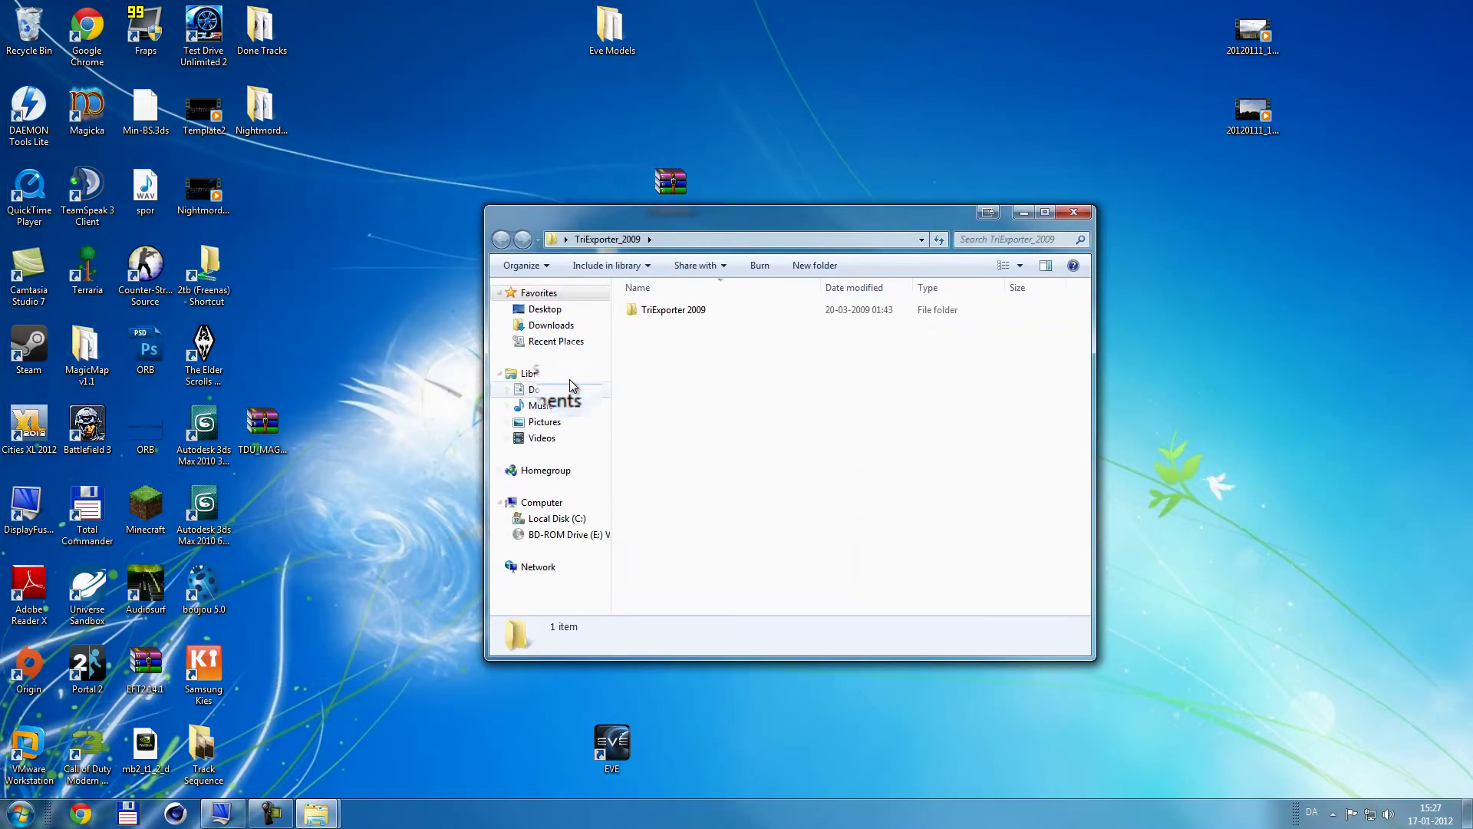
click(686, 310)
double_click(686, 311)
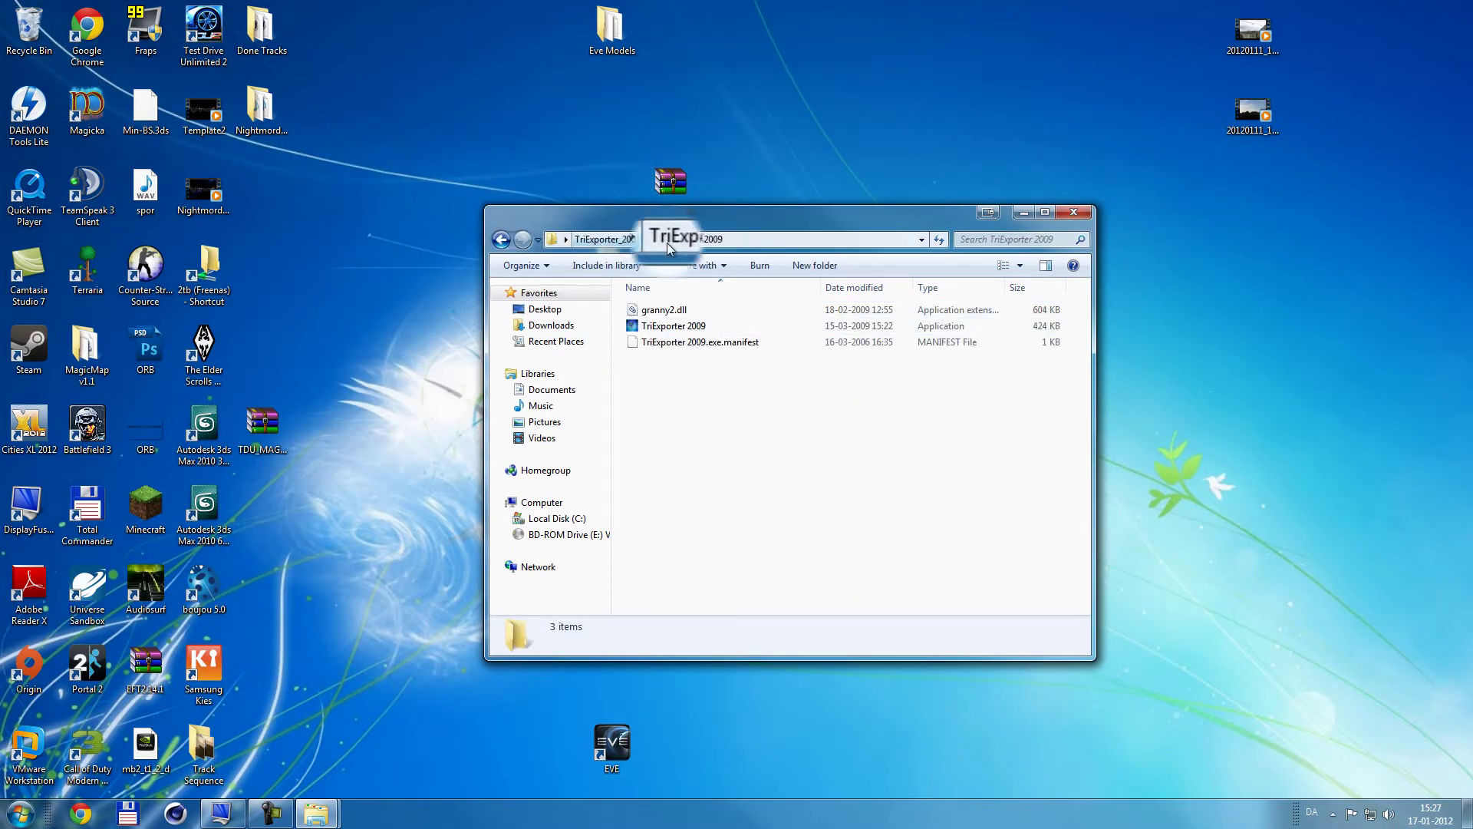
double_click(685, 326)
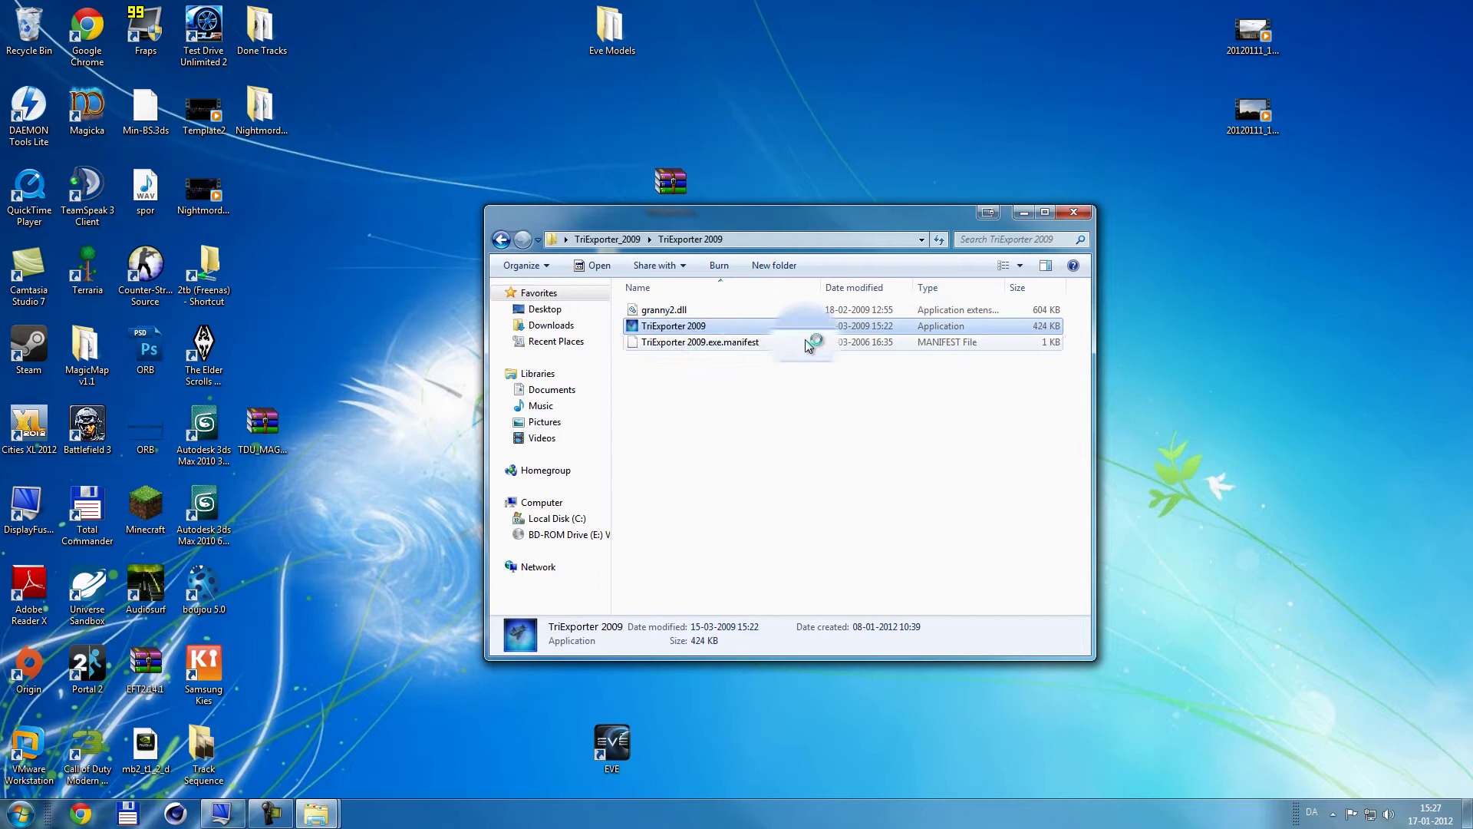
Step: Set TriExporter's EVE path to C:\Program Files (x86)\CCP\EVE
drag(897, 214, 1191, 87)
drag(563, 72, 356, 37)
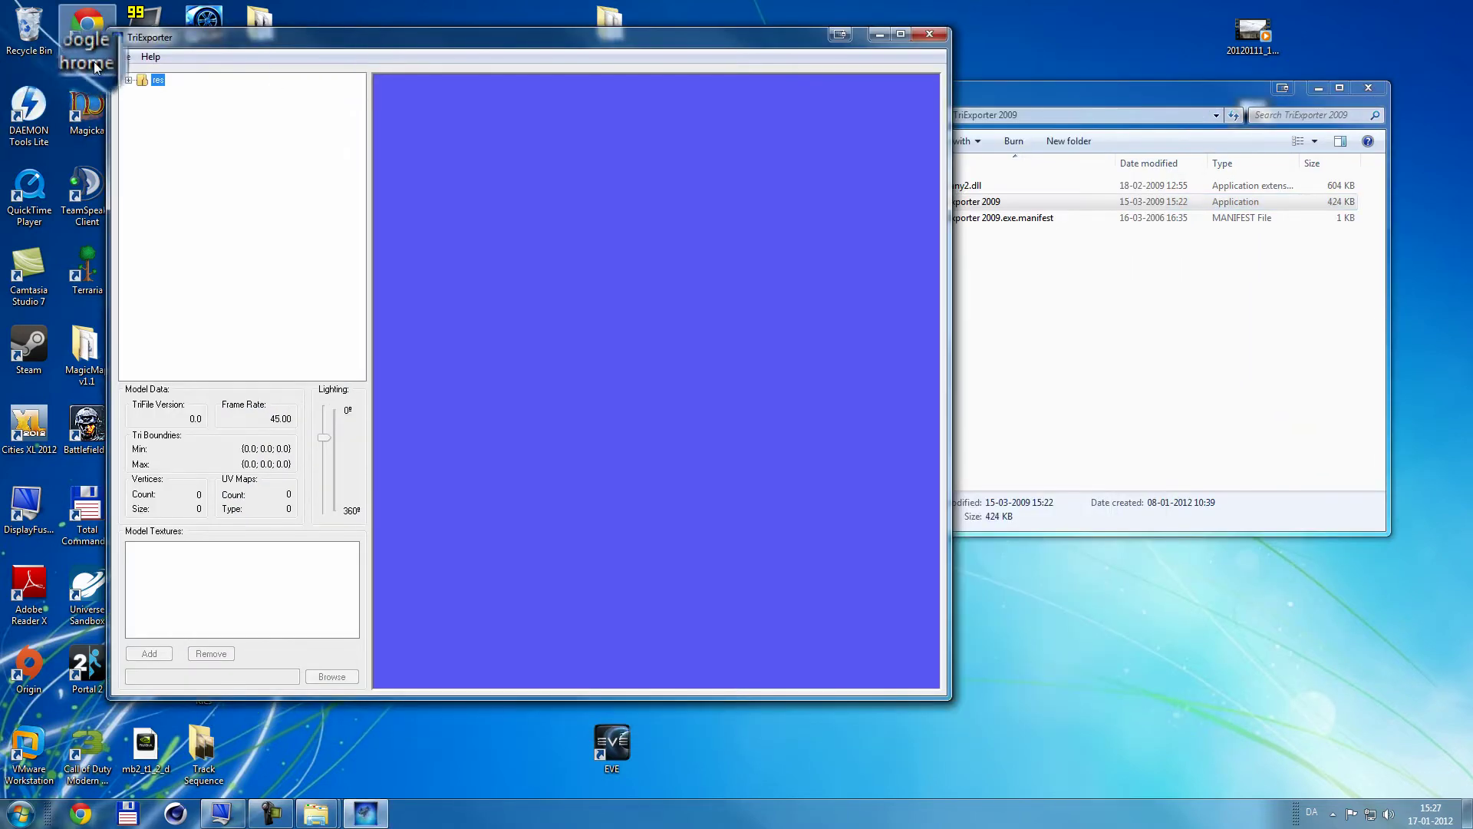
click(117, 58)
click(167, 73)
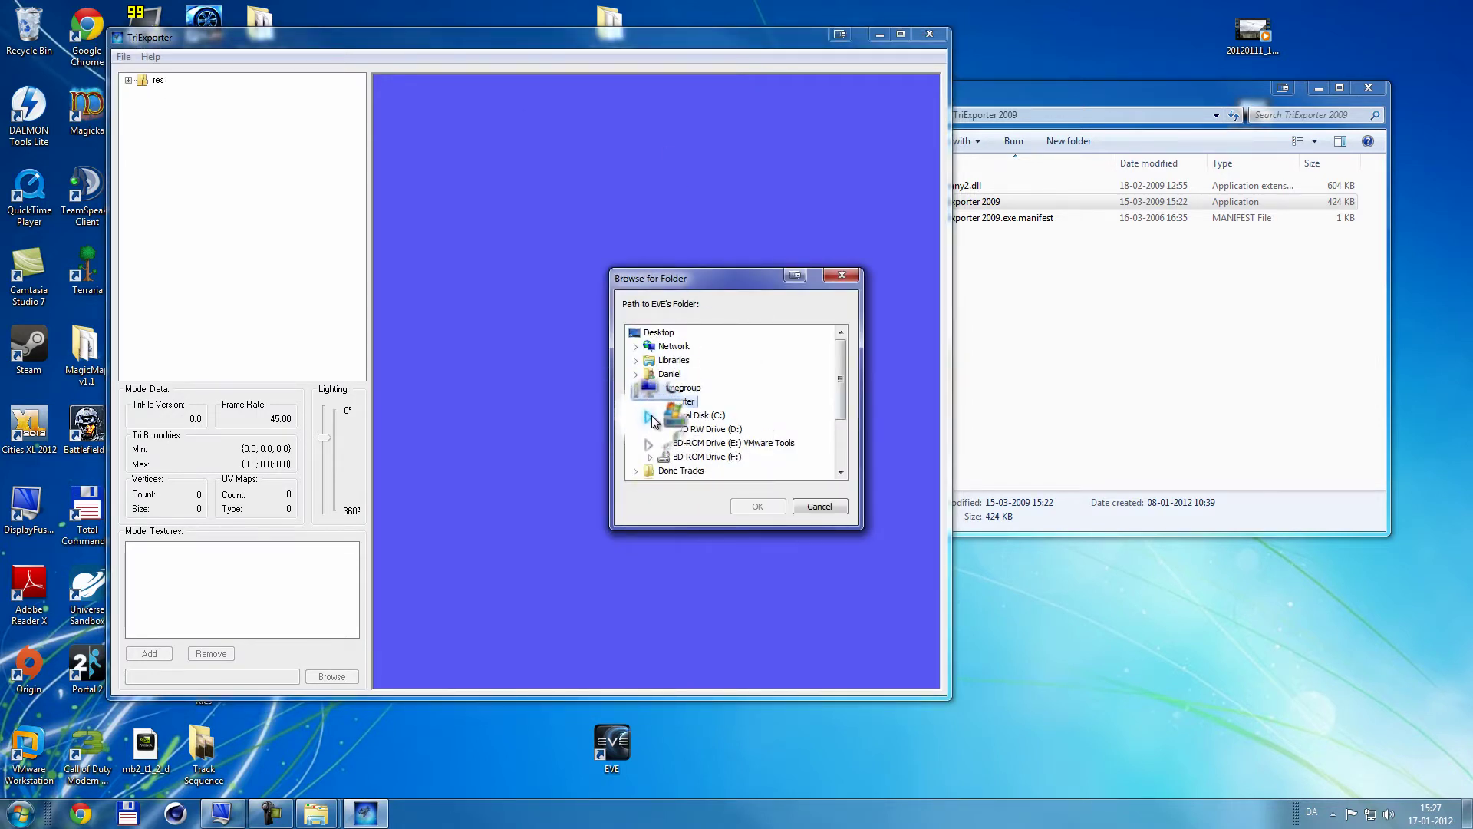
click(651, 416)
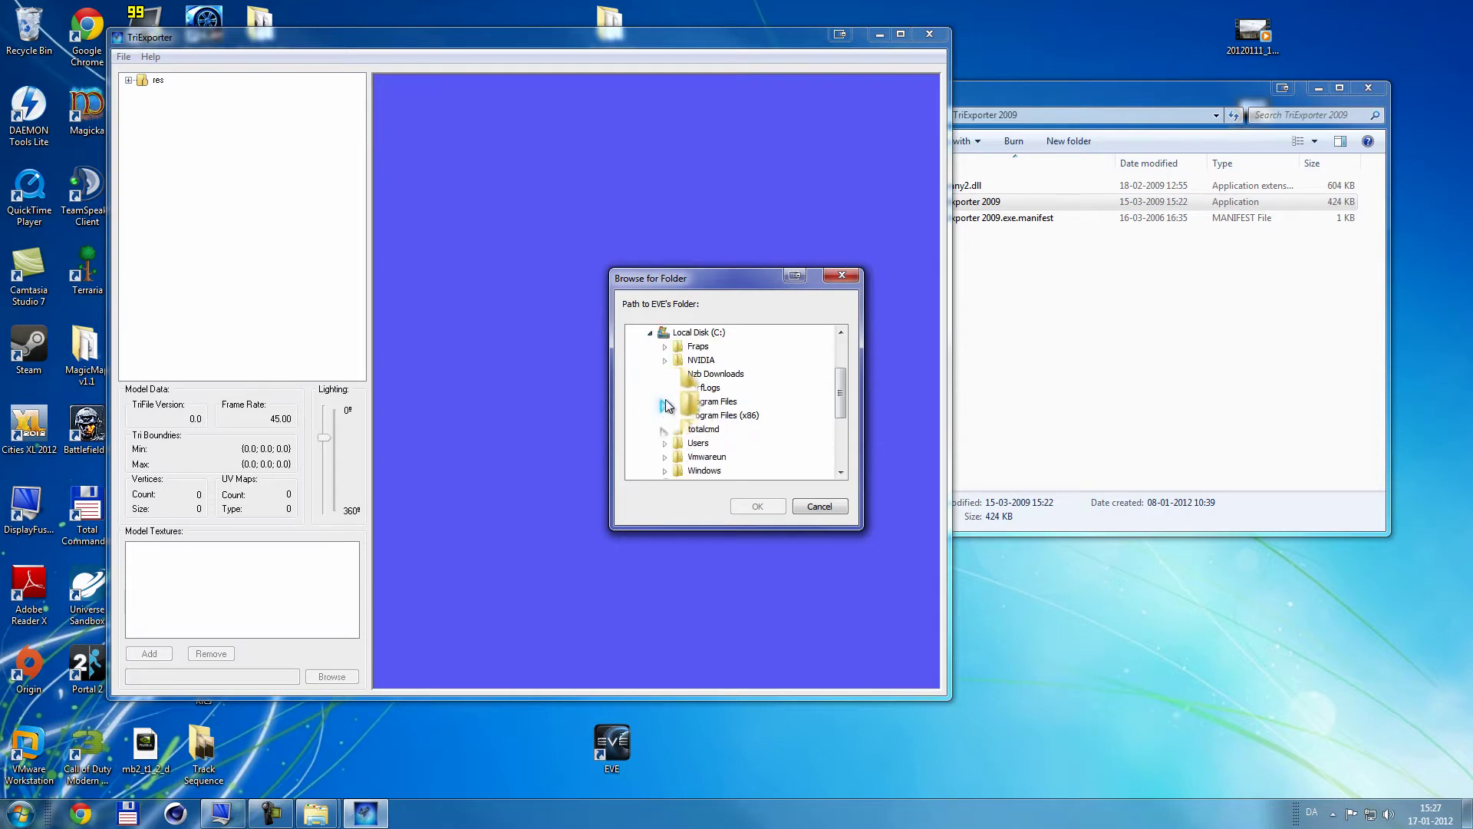
click(674, 415)
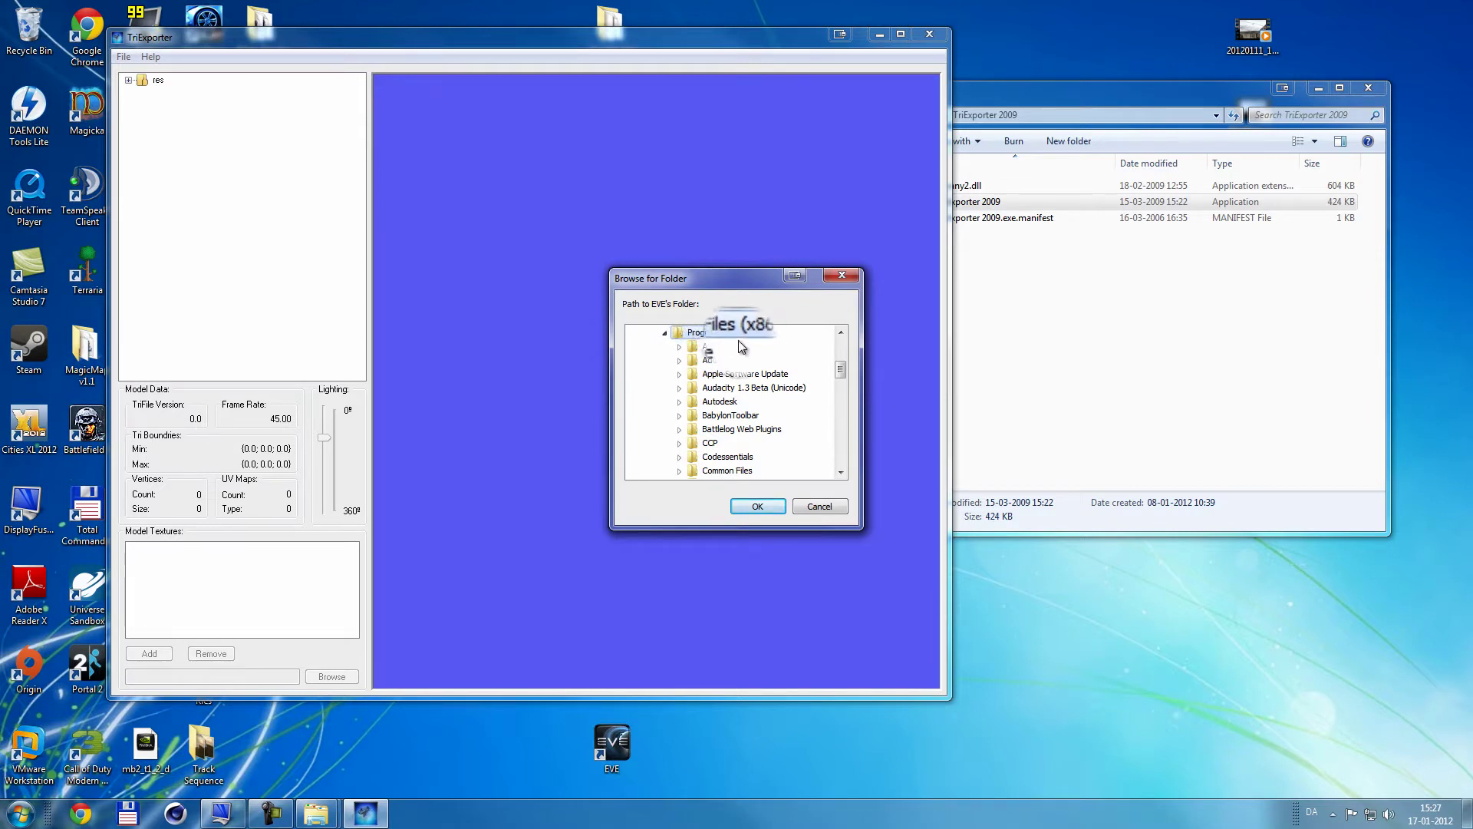
click(669, 335)
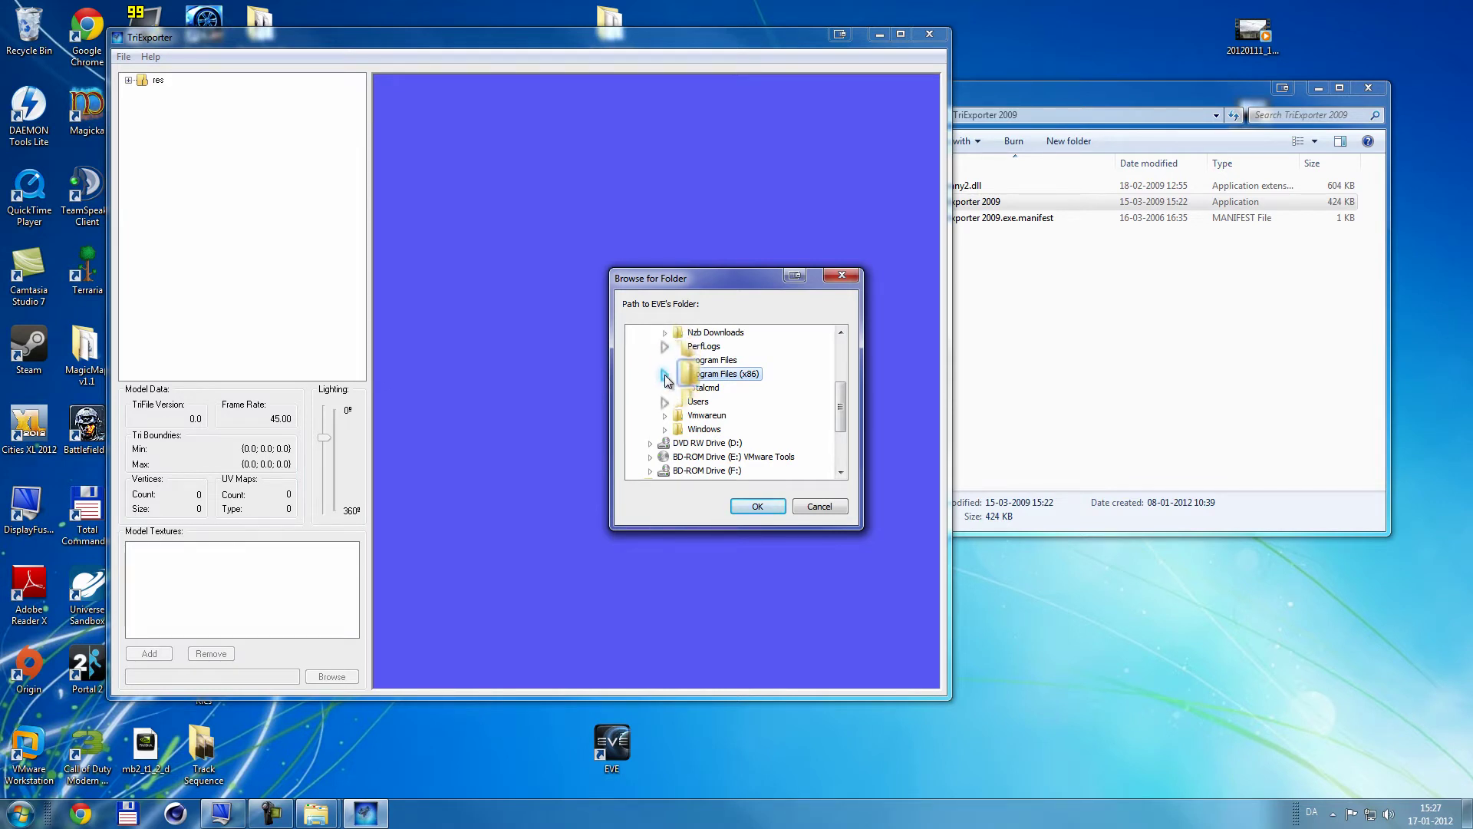
click(666, 375)
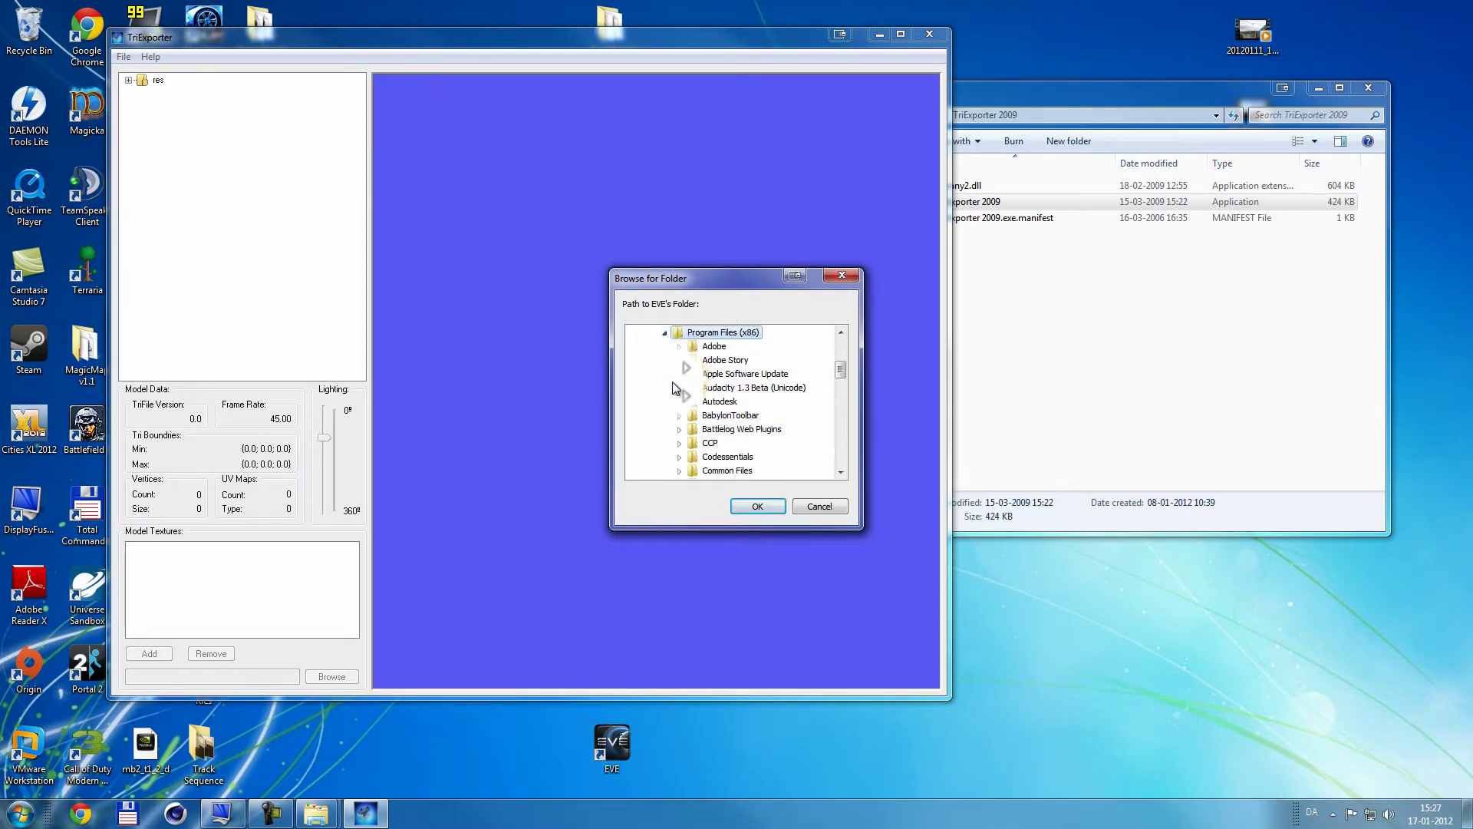
click(680, 445)
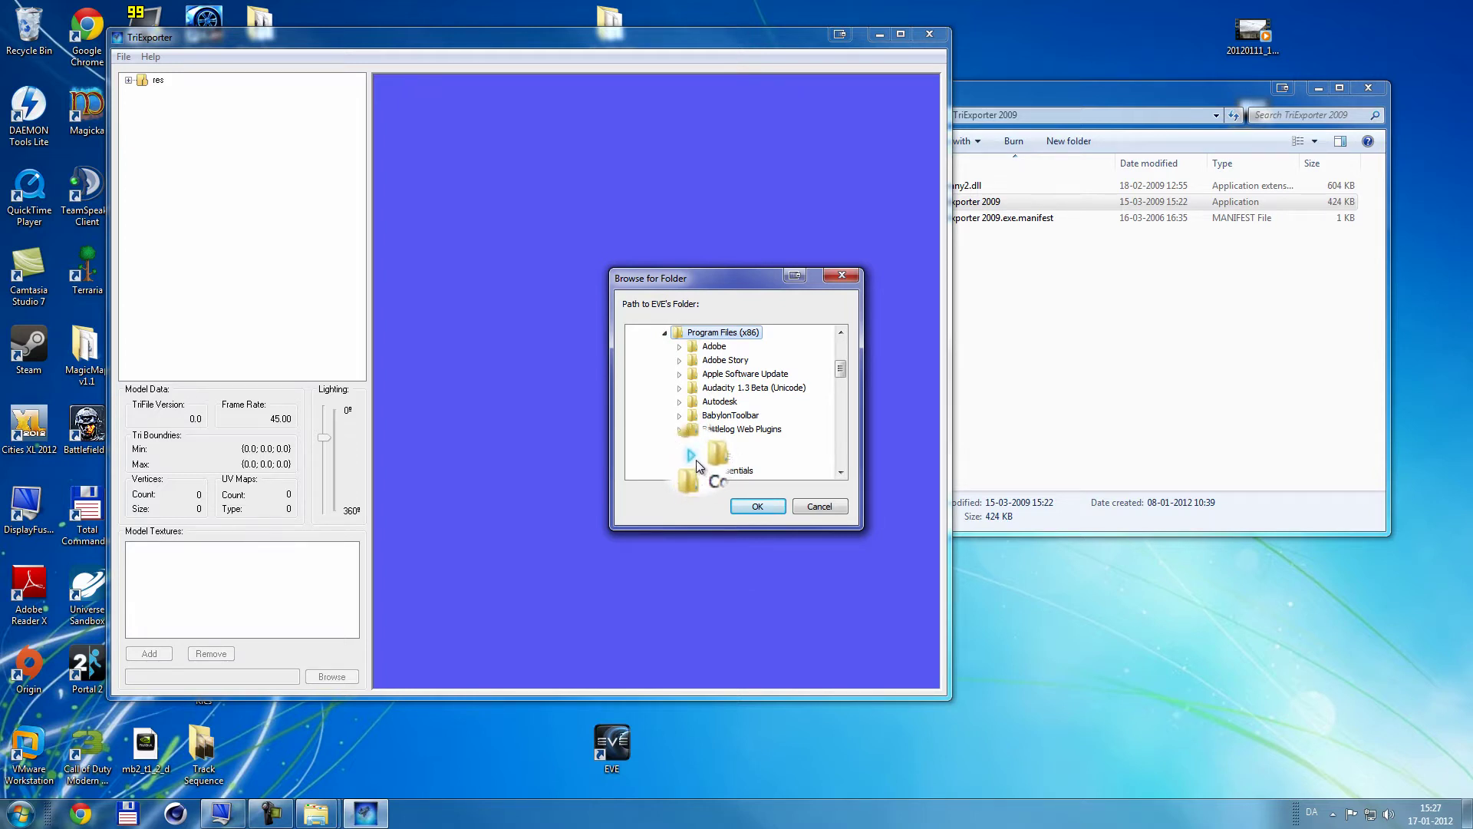
click(703, 458)
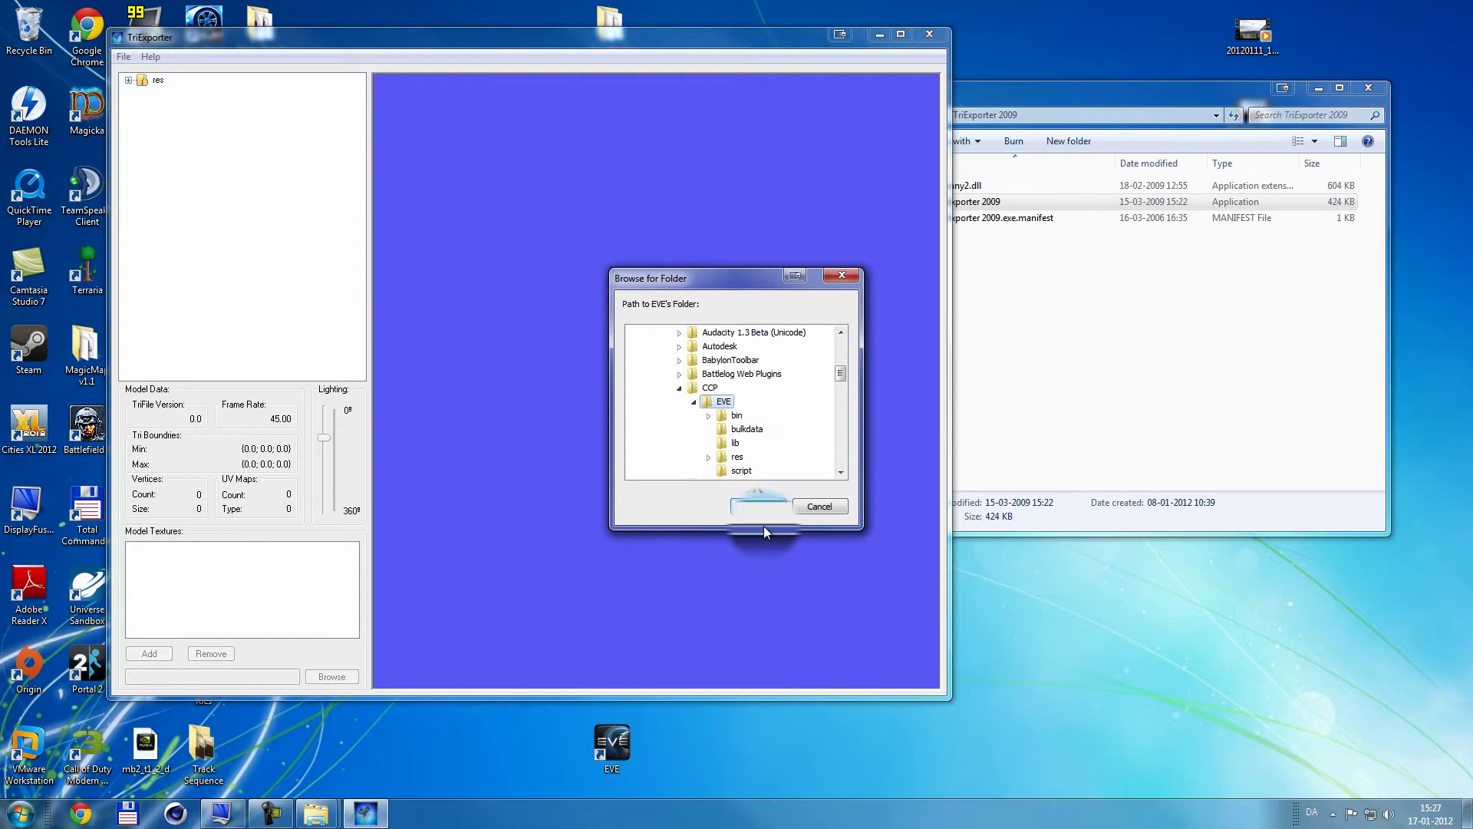
click(757, 503)
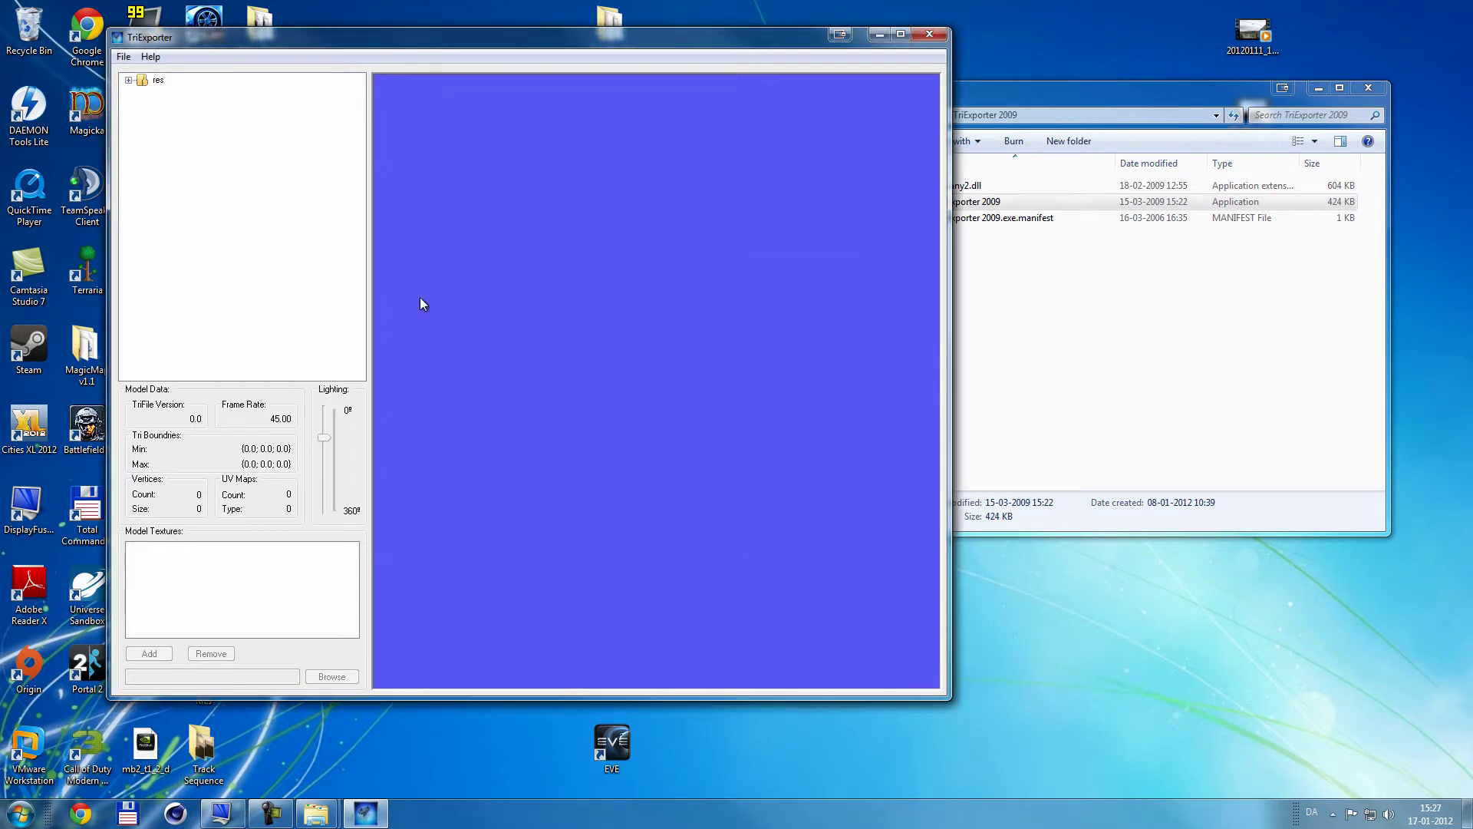
Step: Expand res > dx9 > model > ship in the resource tree, browsing the jumpgate and battlestation folders
click(123, 59)
click(214, 174)
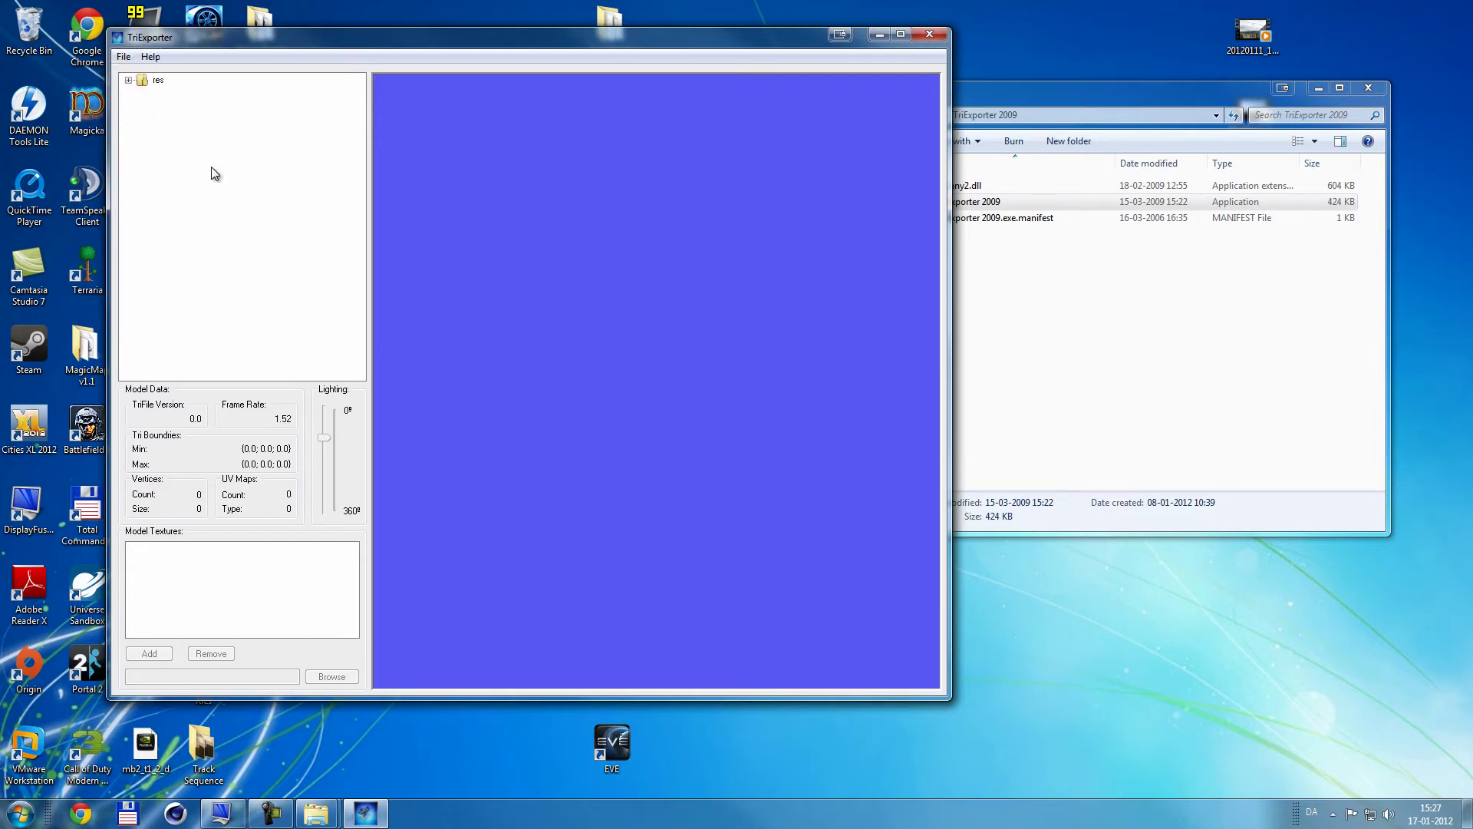
click(130, 81)
click(144, 129)
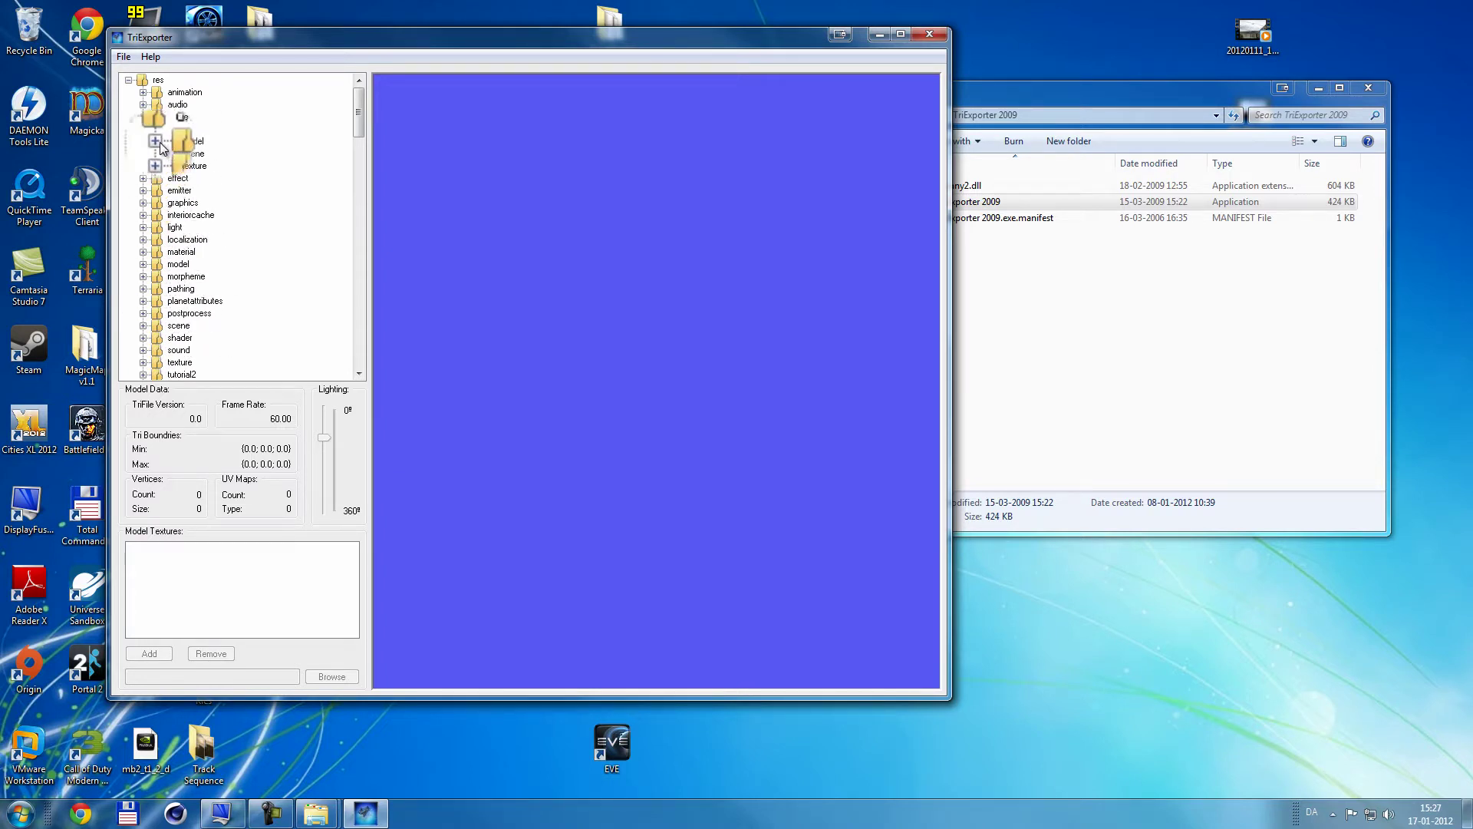
click(158, 142)
click(175, 288)
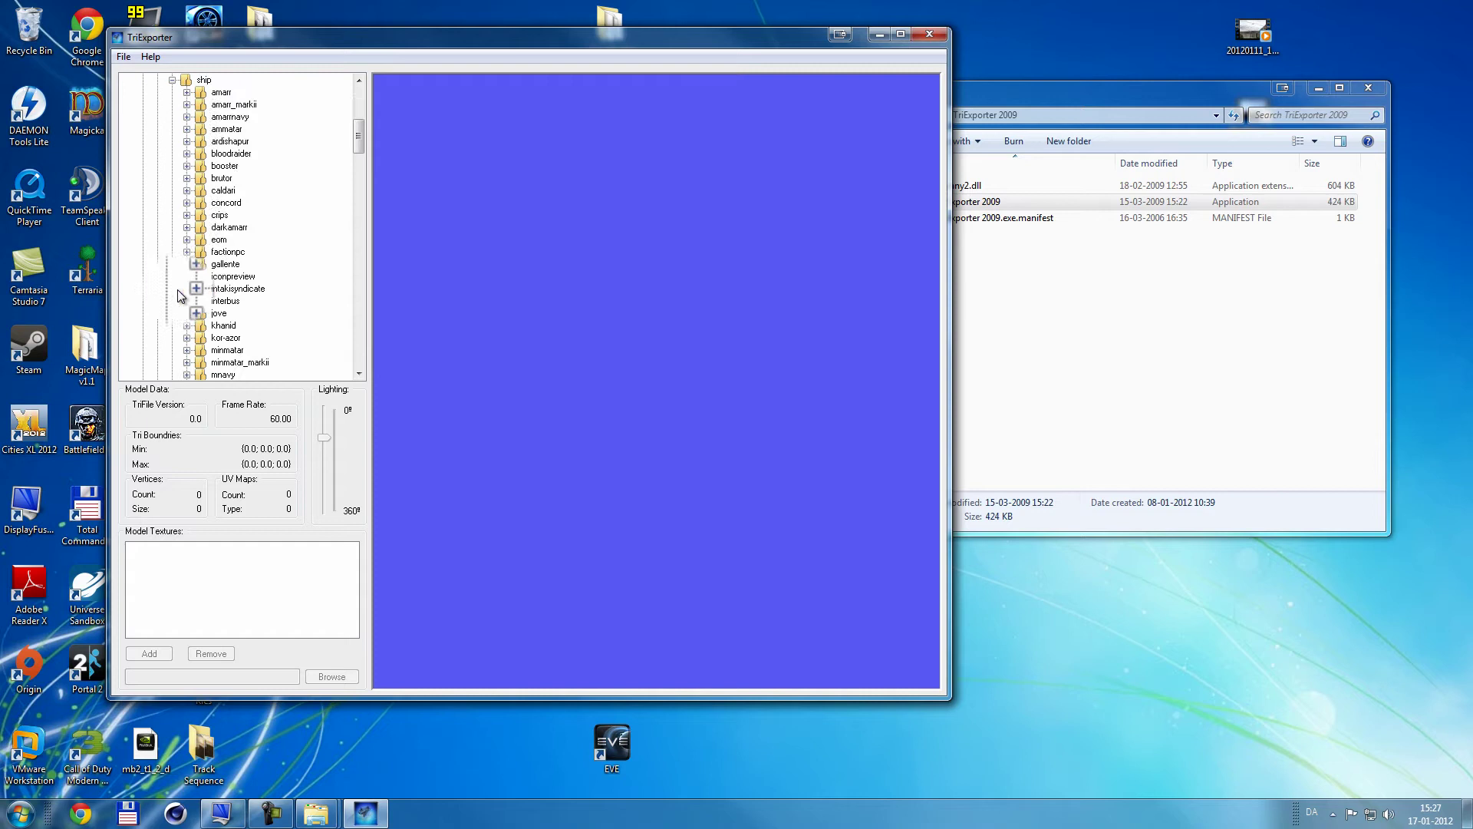
scroll(232, 194, up, 4)
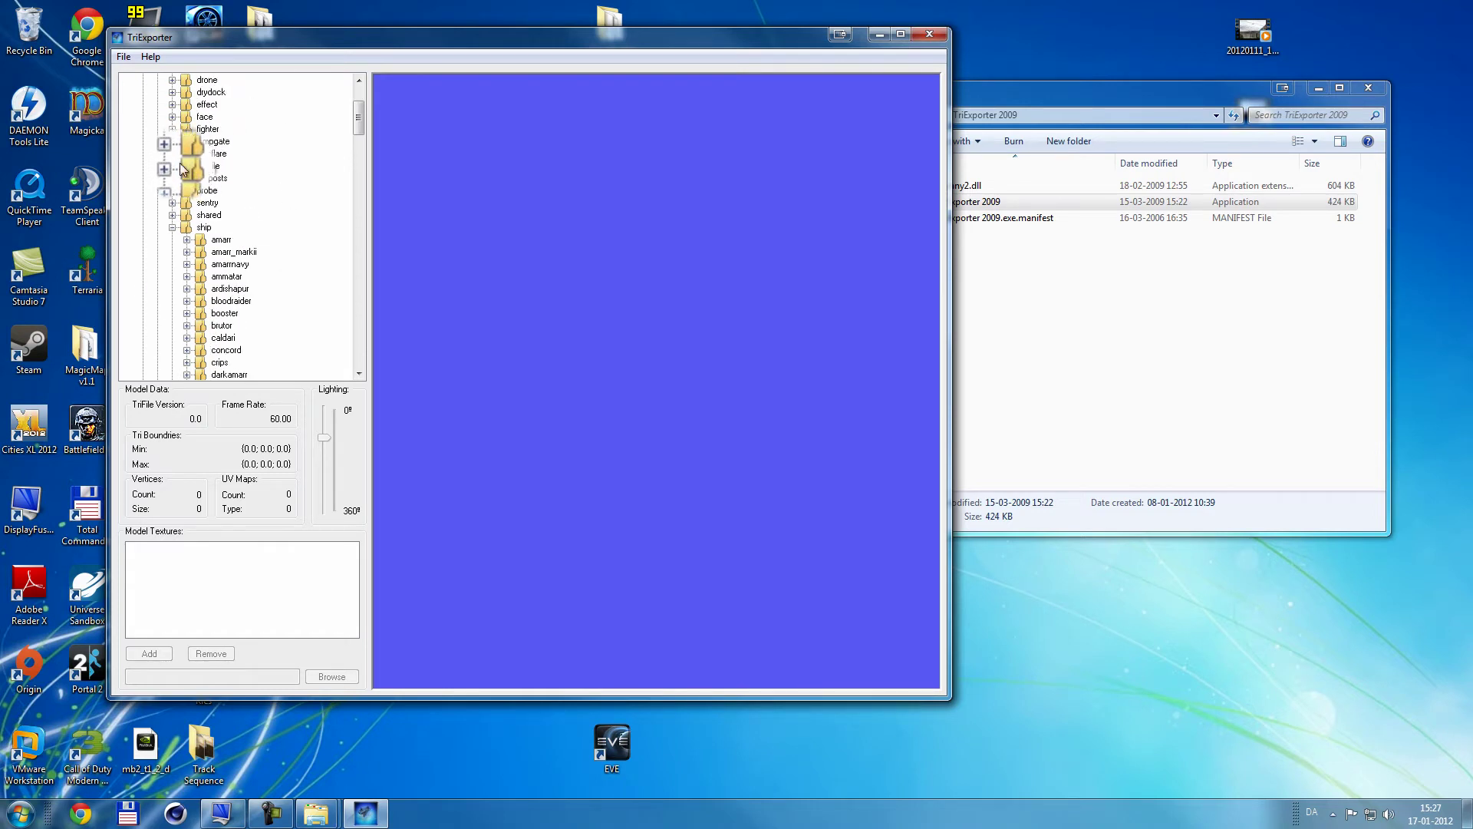
click(171, 145)
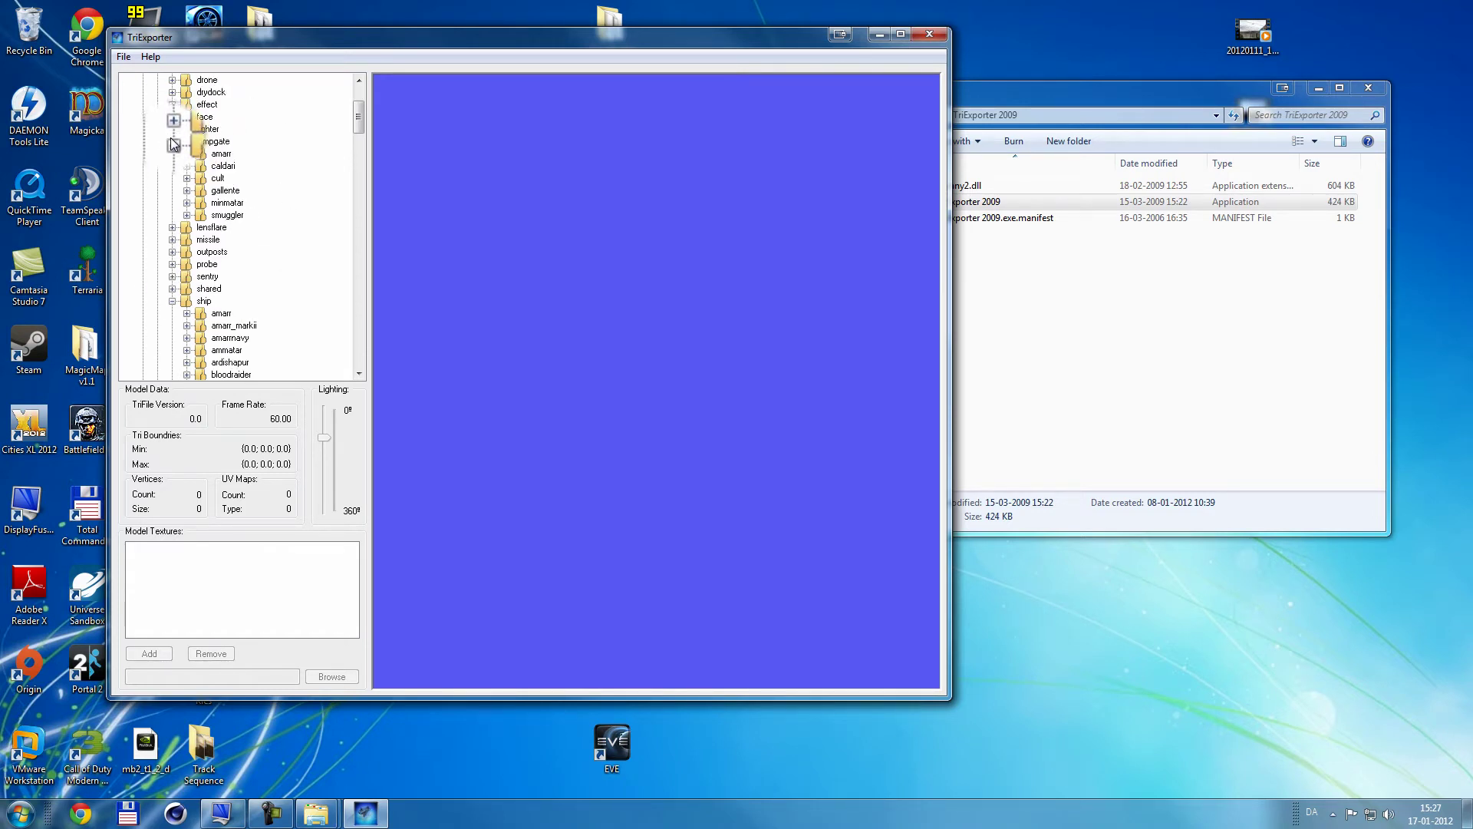
click(172, 143)
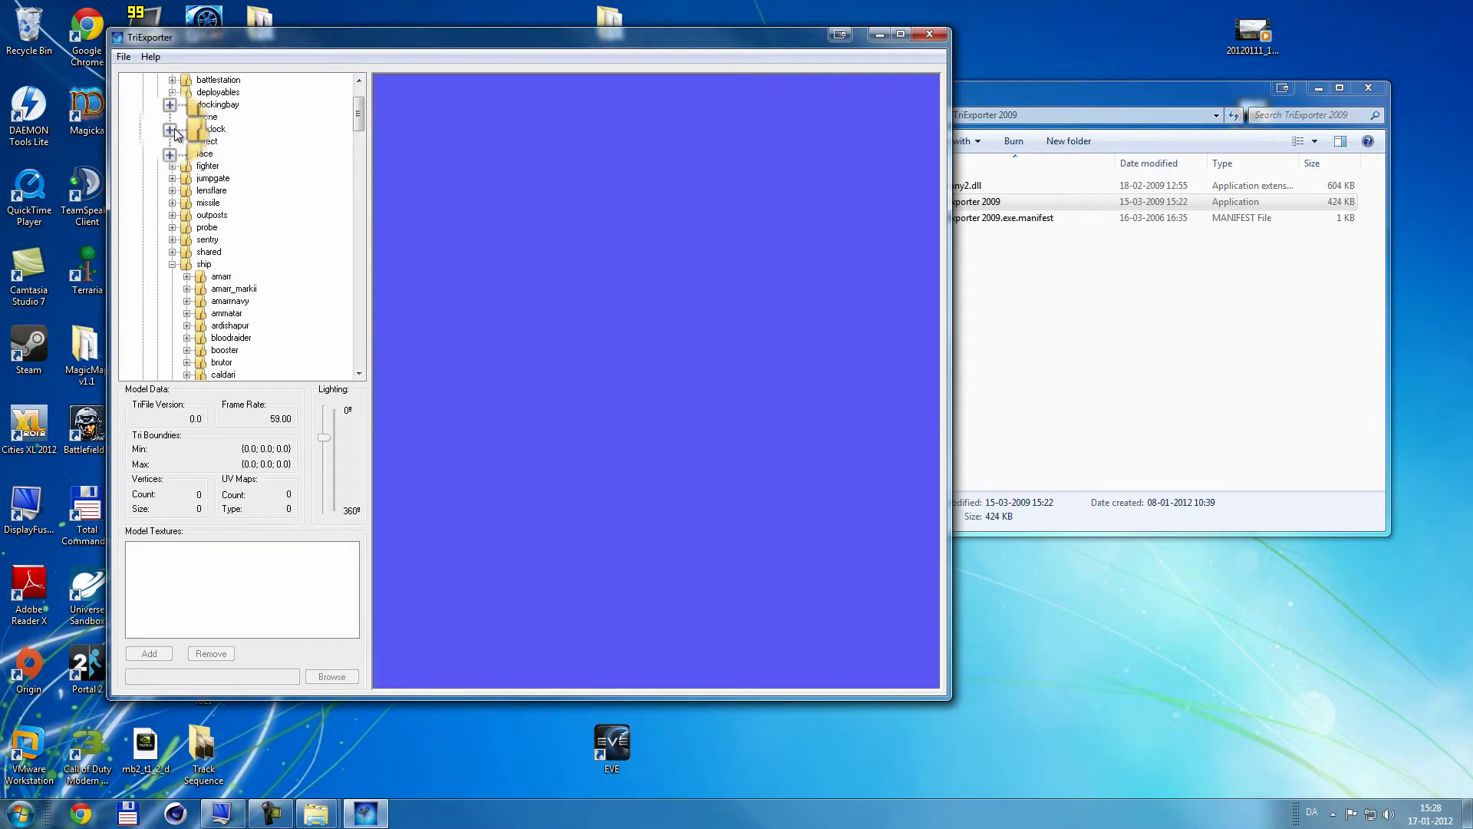
scroll(176, 134, up, 1)
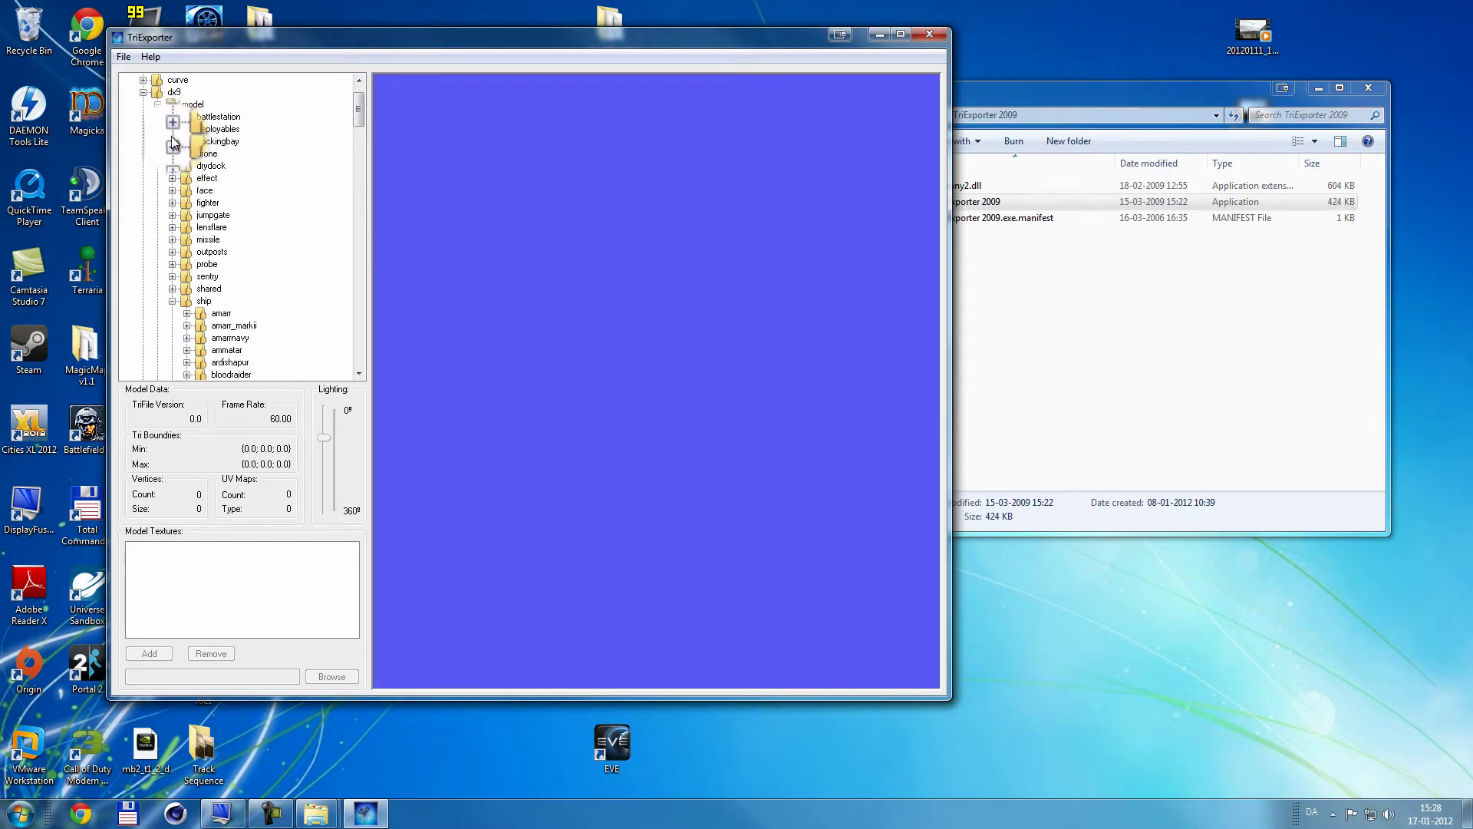
click(174, 119)
click(174, 119)
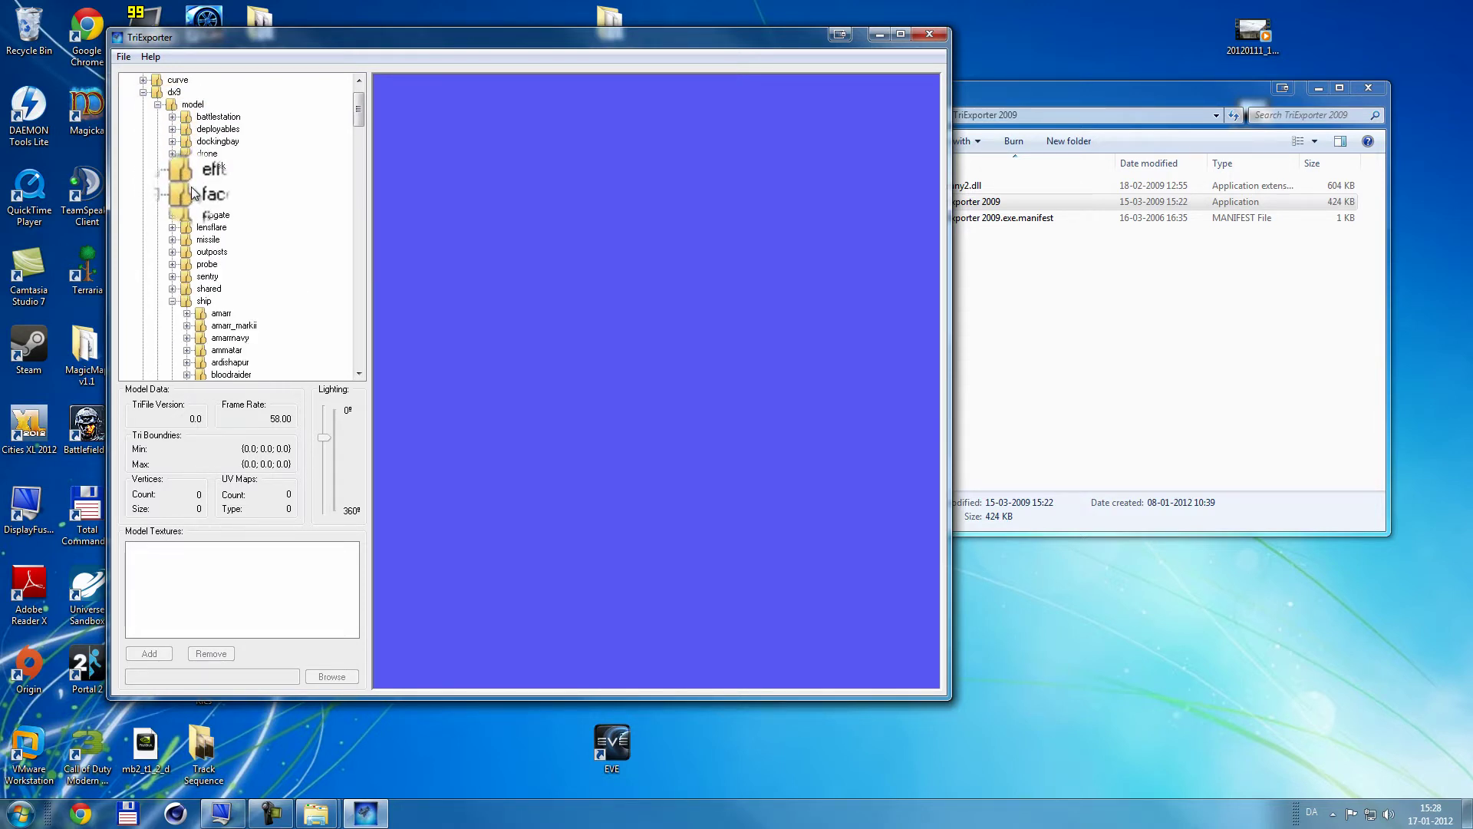
Step: Expand ship > ore > orca to list orca.gr2 and its textures, after browsing the minmatar ships
click(181, 315)
scroll(197, 324, down, 4)
scroll(196, 324, down, 4)
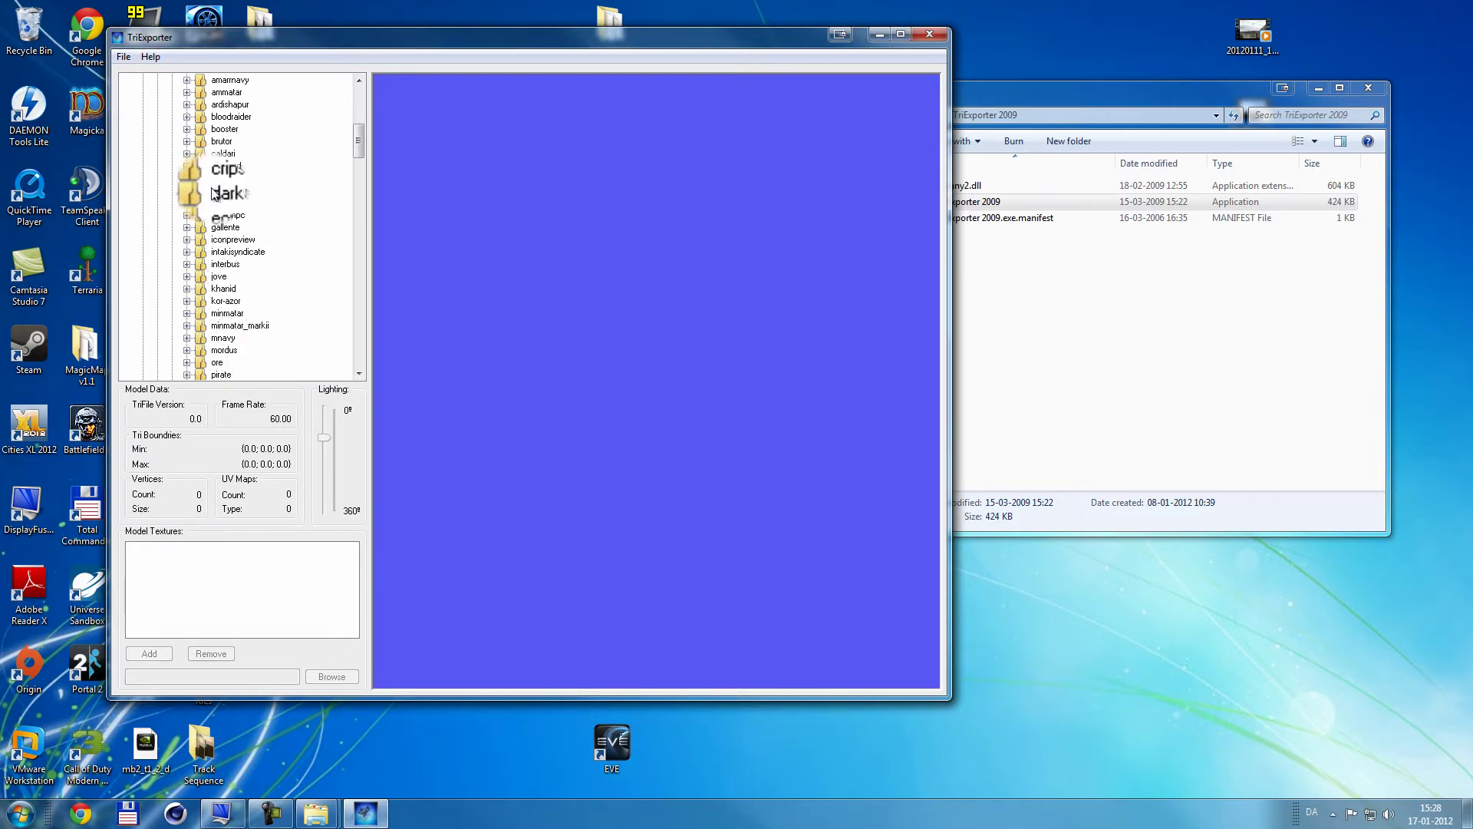
click(188, 363)
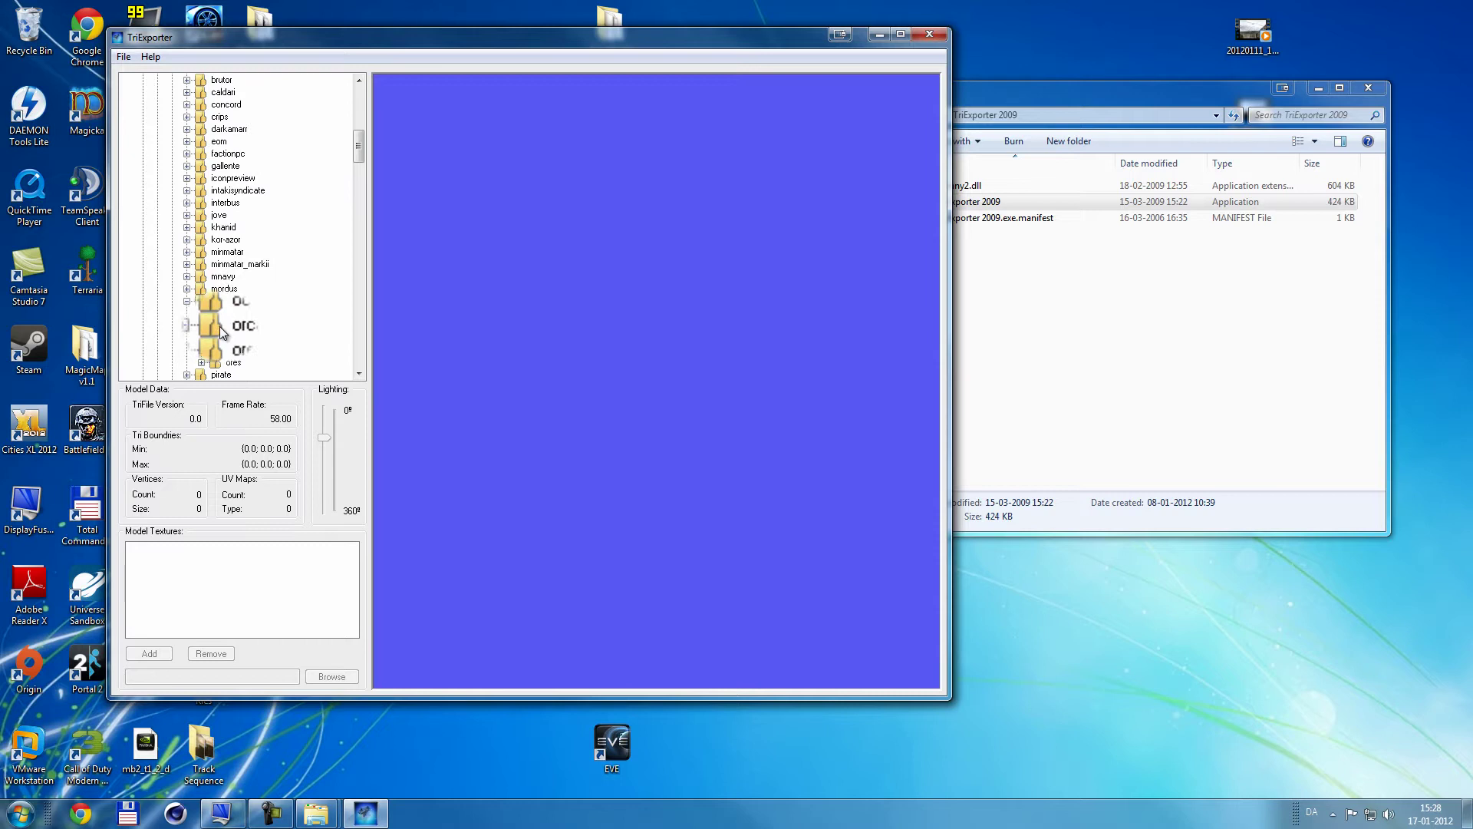
click(202, 326)
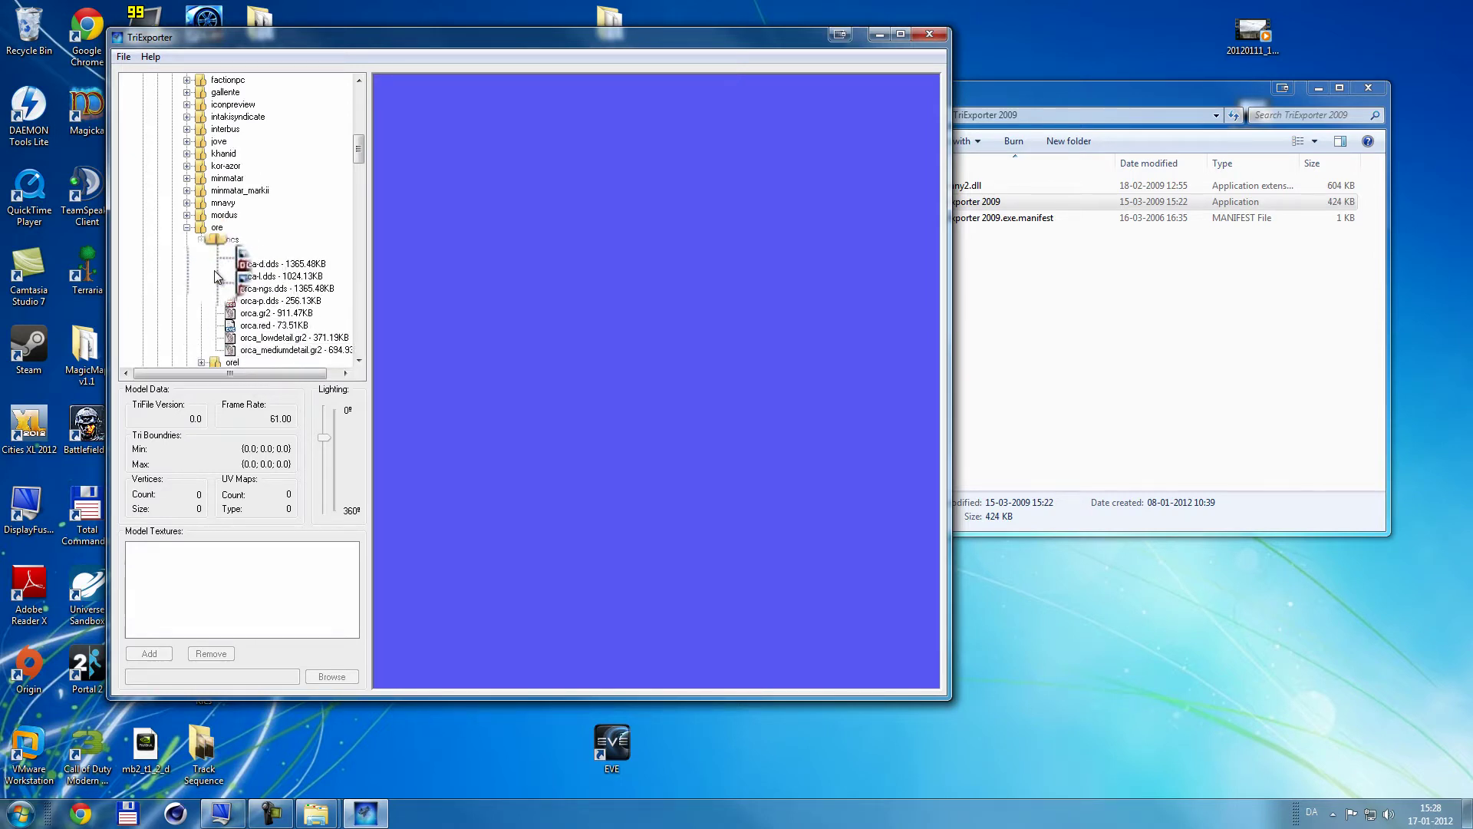
click(187, 203)
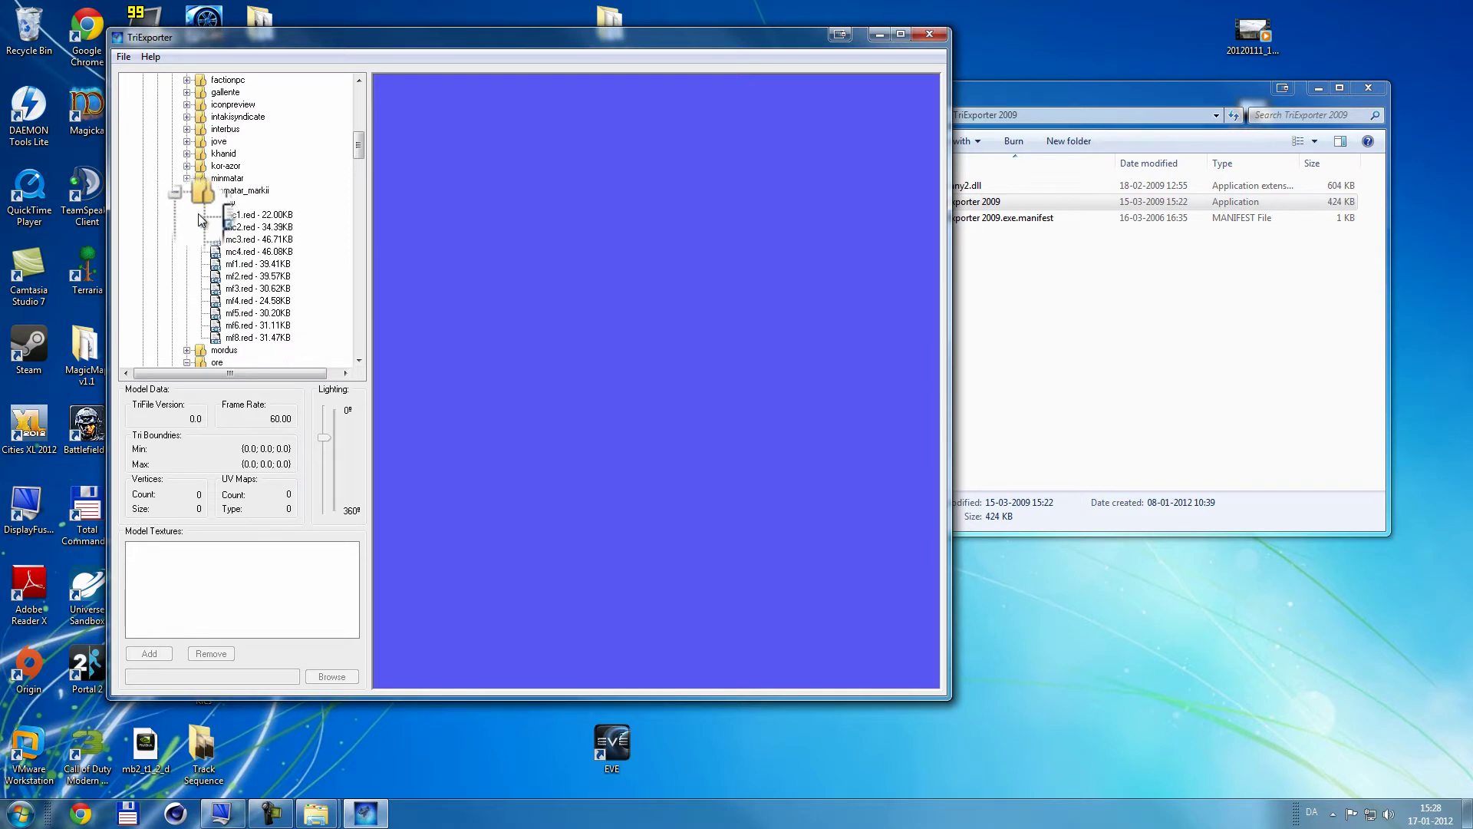
click(187, 178)
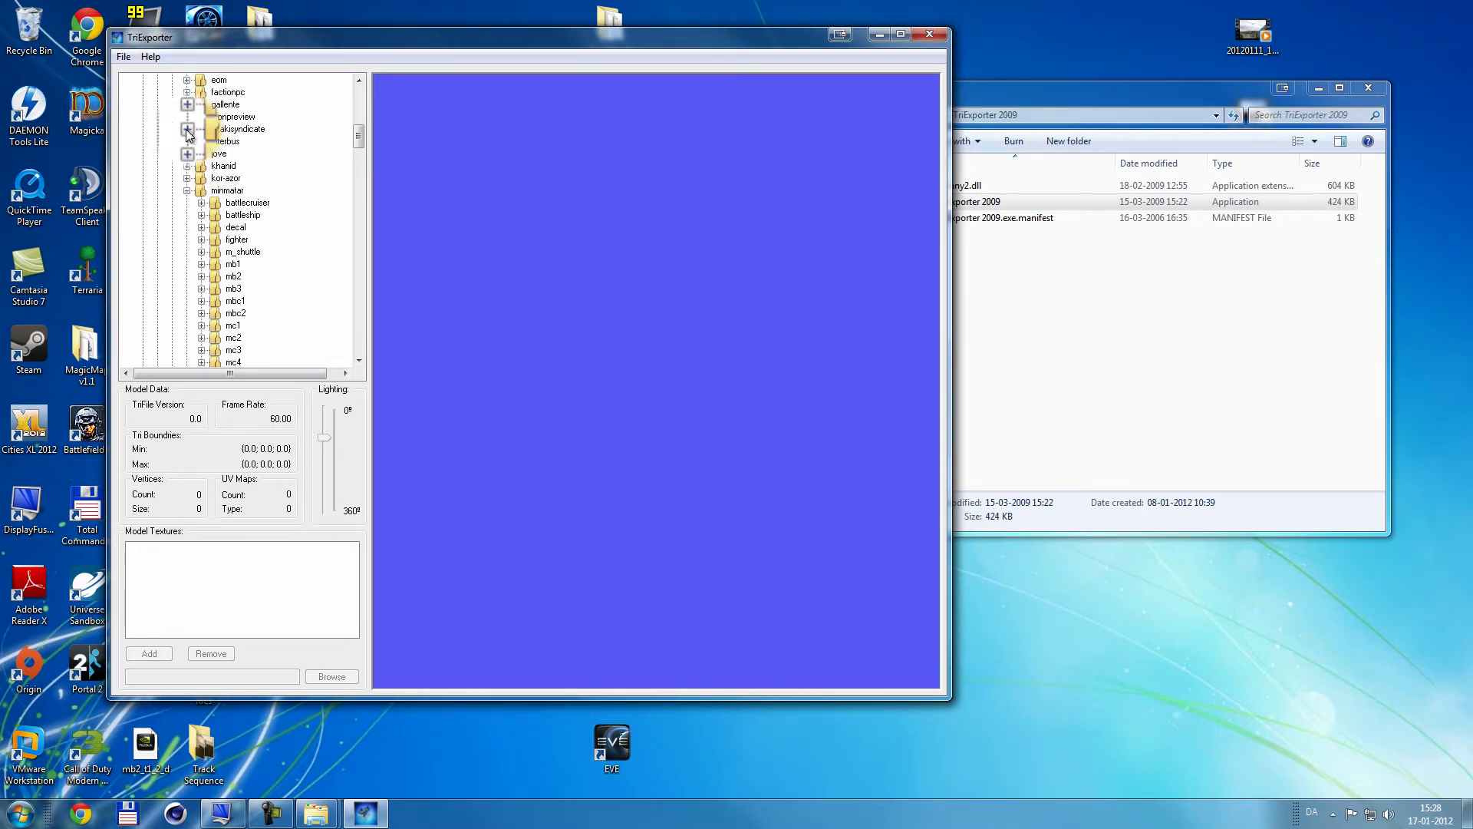
click(201, 202)
click(216, 214)
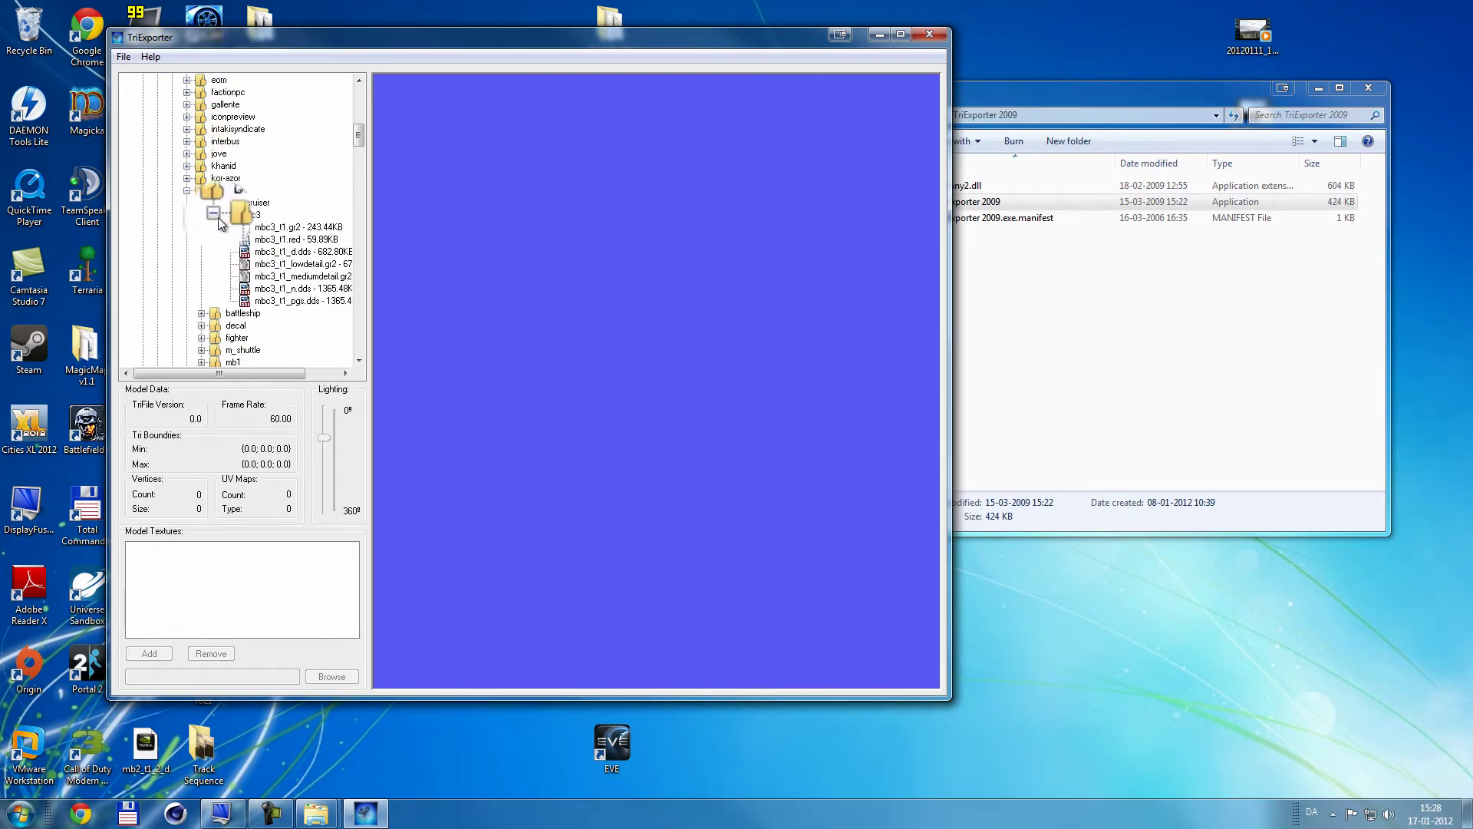
click(201, 203)
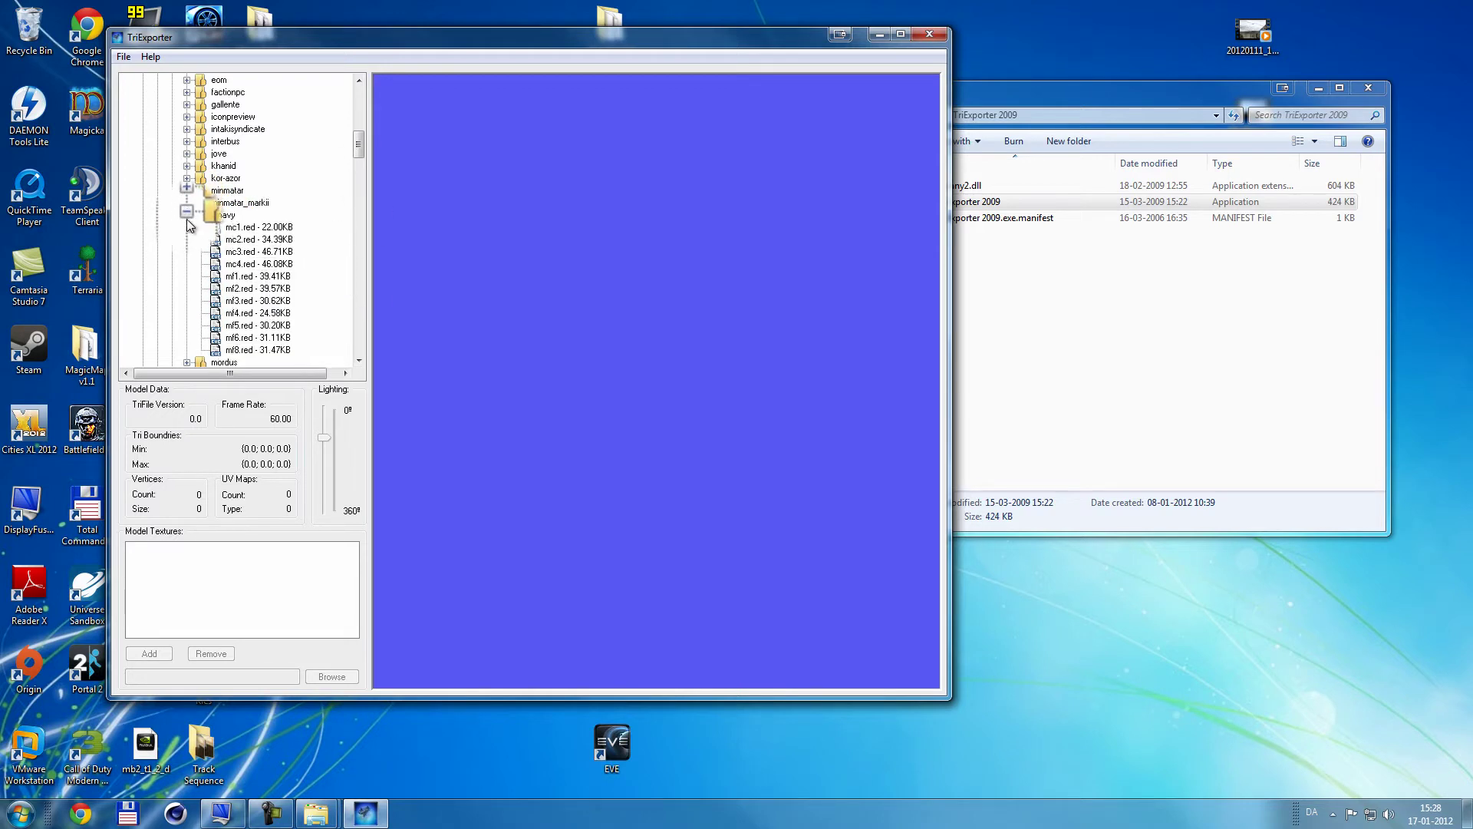
click(187, 190)
click(187, 239)
scroll(246, 293, down, 2)
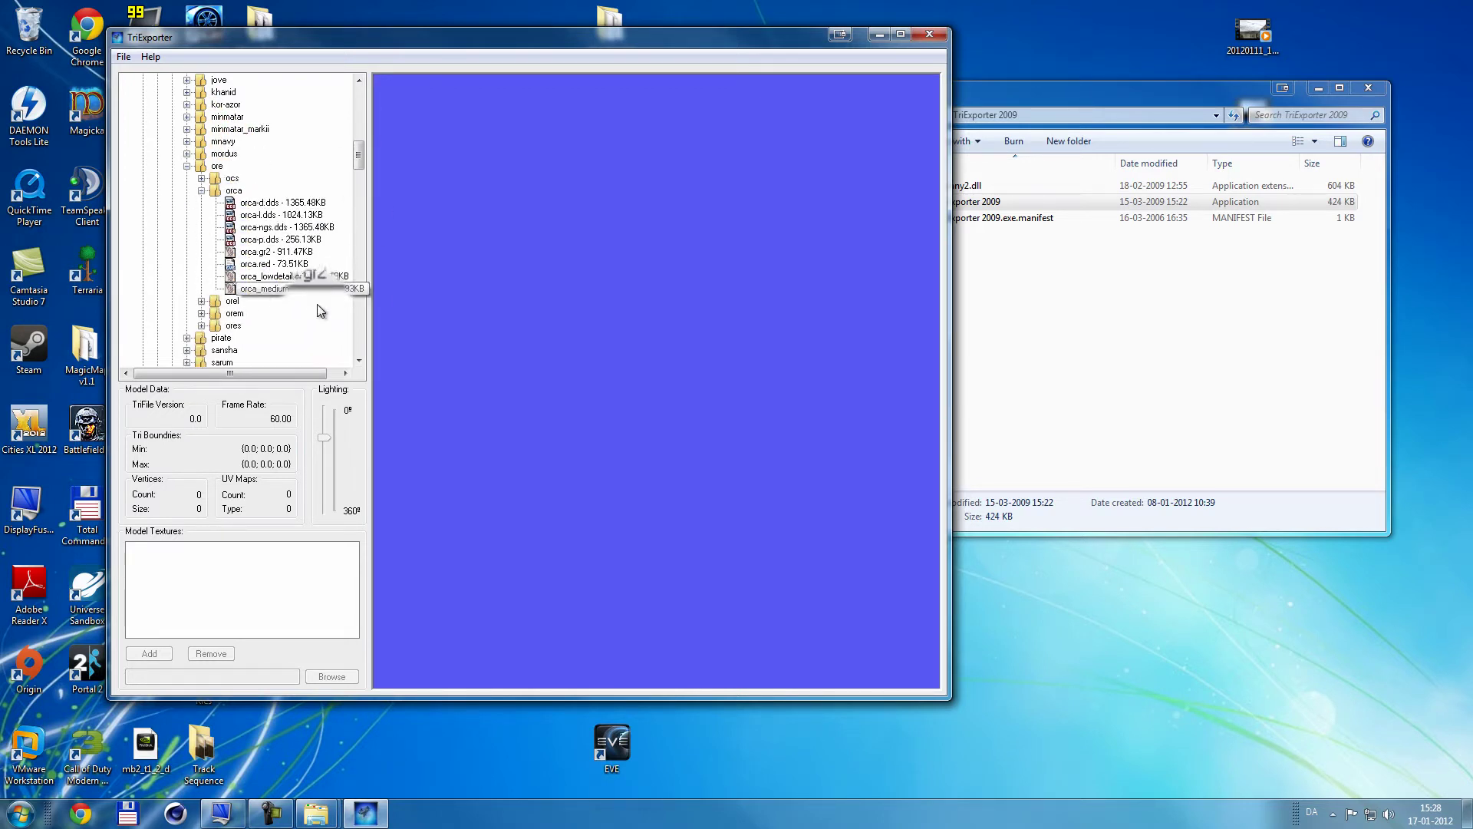
Step: Load orca.gr2, try applying orca-d.dds, then remove the extra texture entries
click(280, 252)
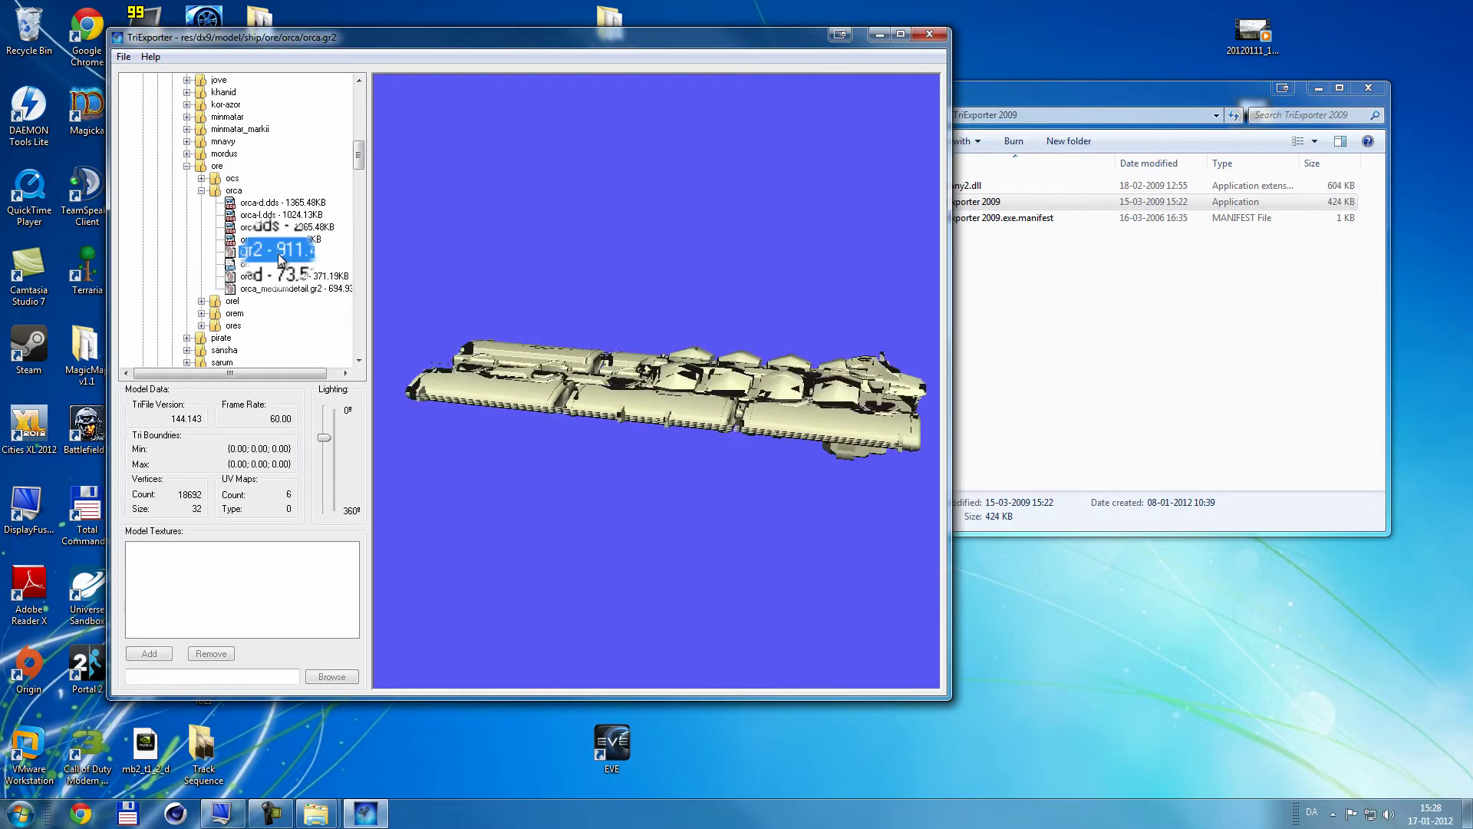
drag(753, 499, 264, 219)
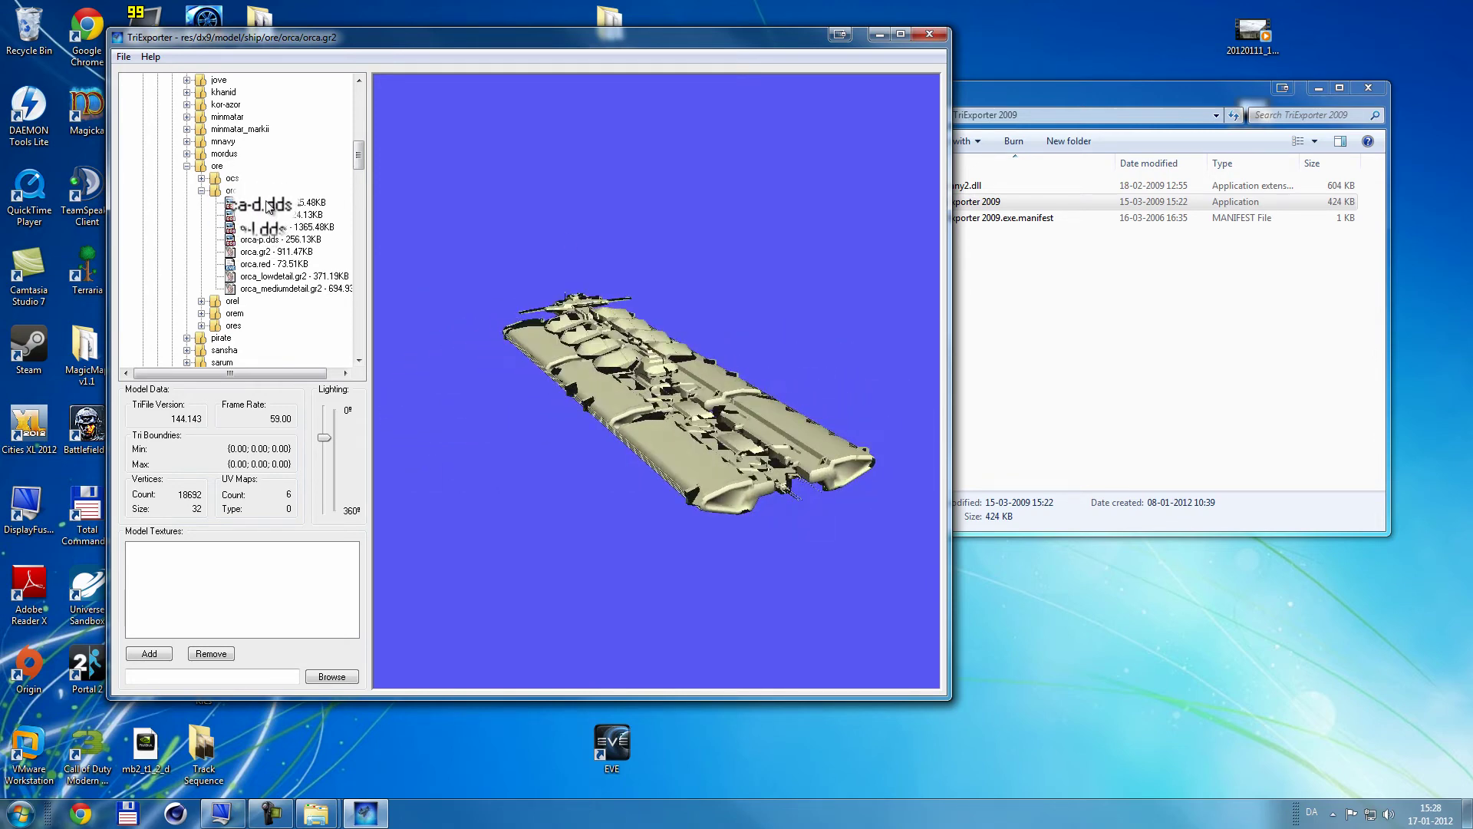
double_click(274, 203)
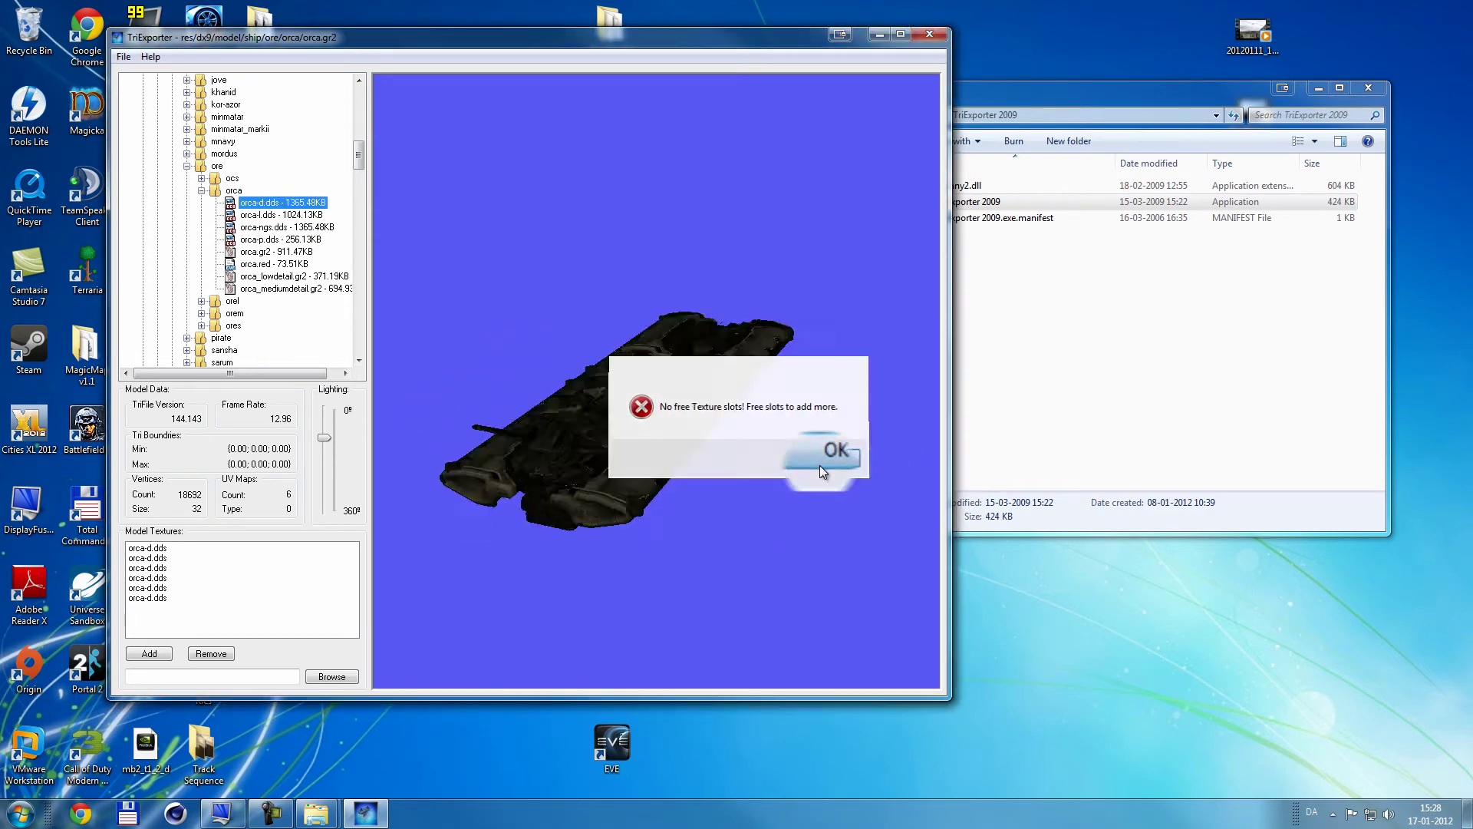
click(825, 458)
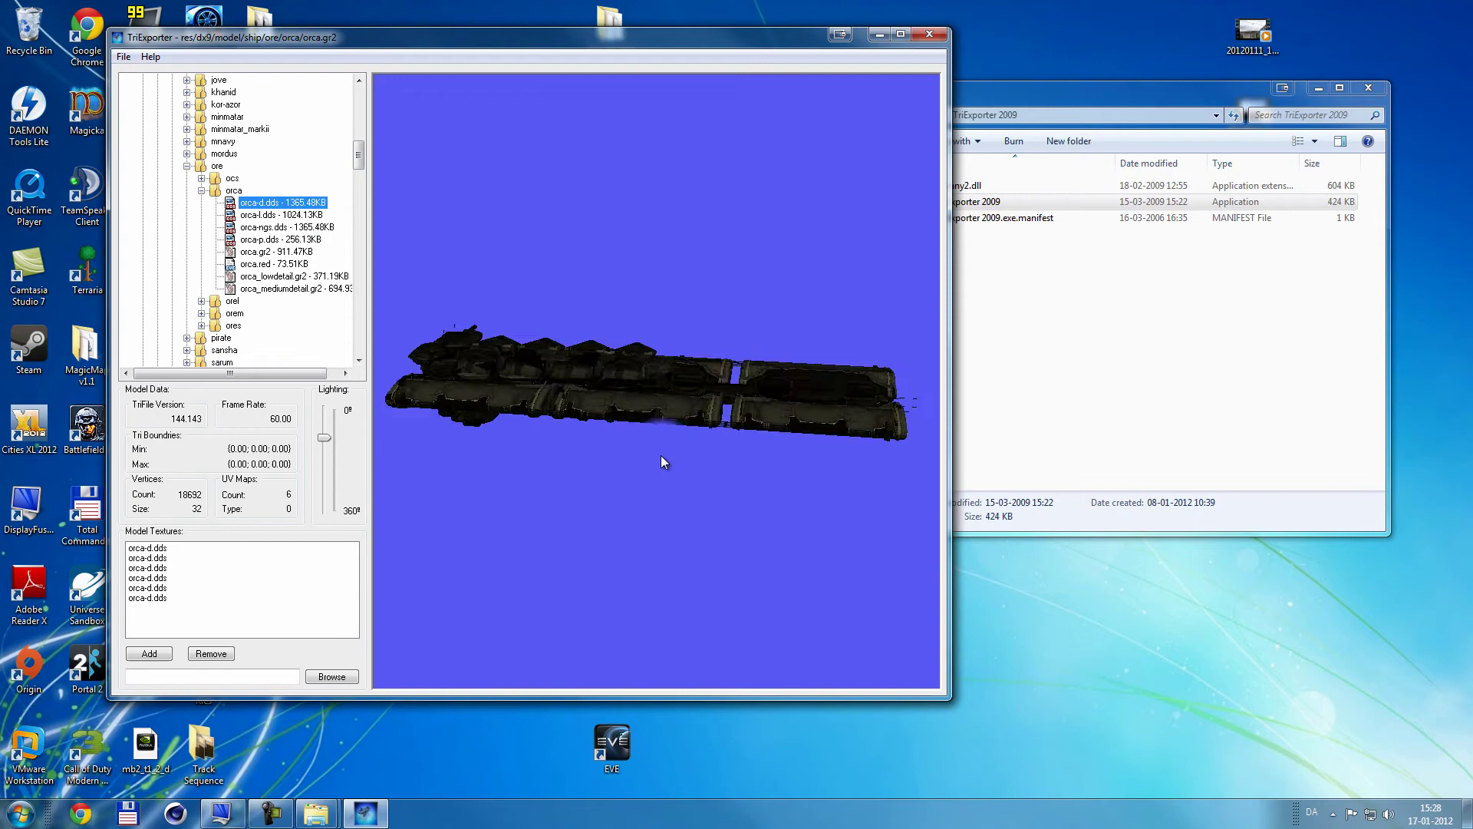
drag(146, 577, 146, 598)
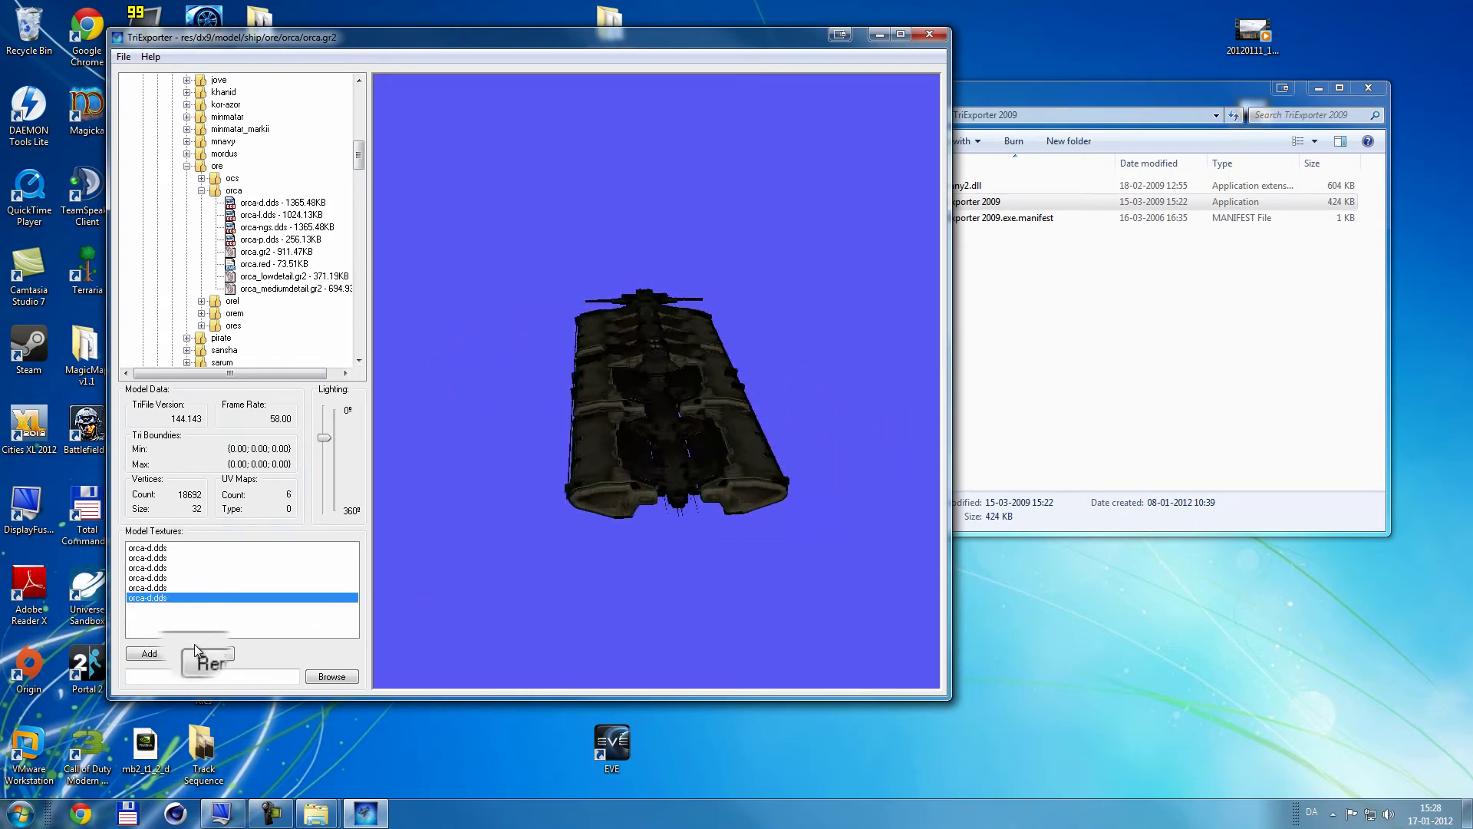
click(203, 654)
click(203, 653)
click(203, 654)
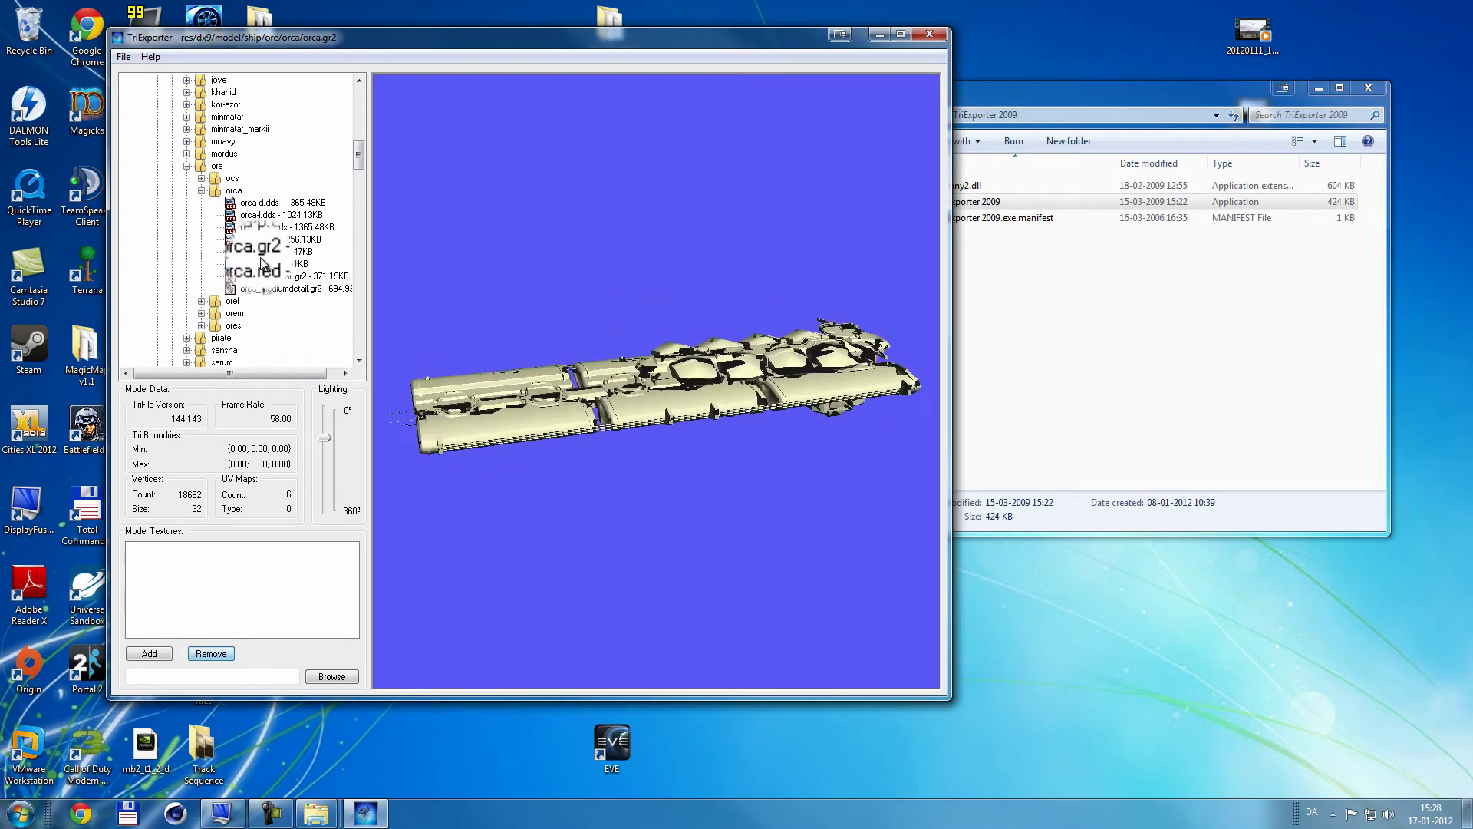
Step: Fill the texture slots with orca-ngs.dds, then remove those orca-ngs.dds entries again
double_click(261, 229)
double_click(261, 228)
double_click(261, 229)
double_click(261, 228)
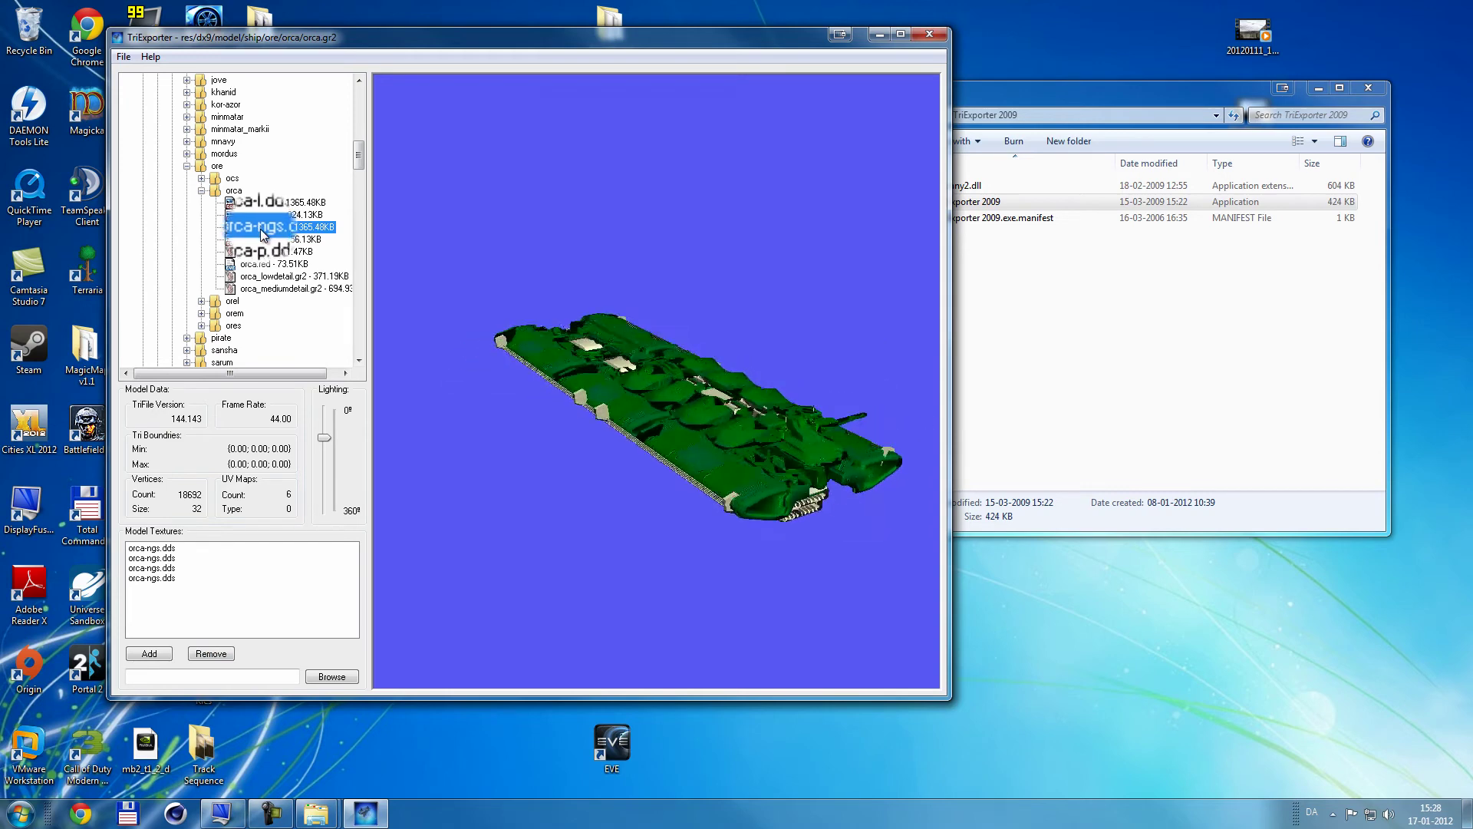
double_click(261, 229)
double_click(260, 229)
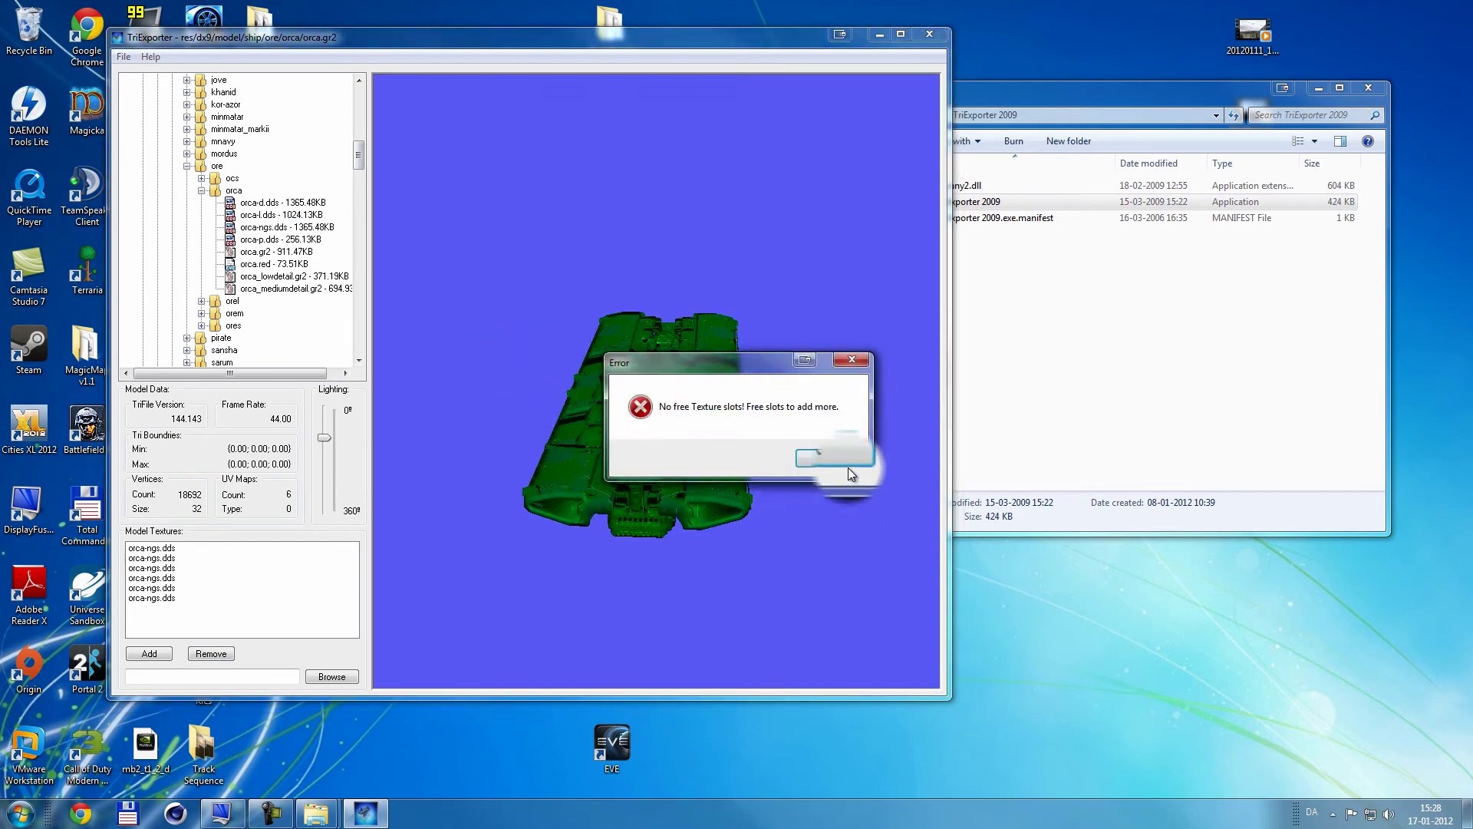
click(849, 464)
click(223, 654)
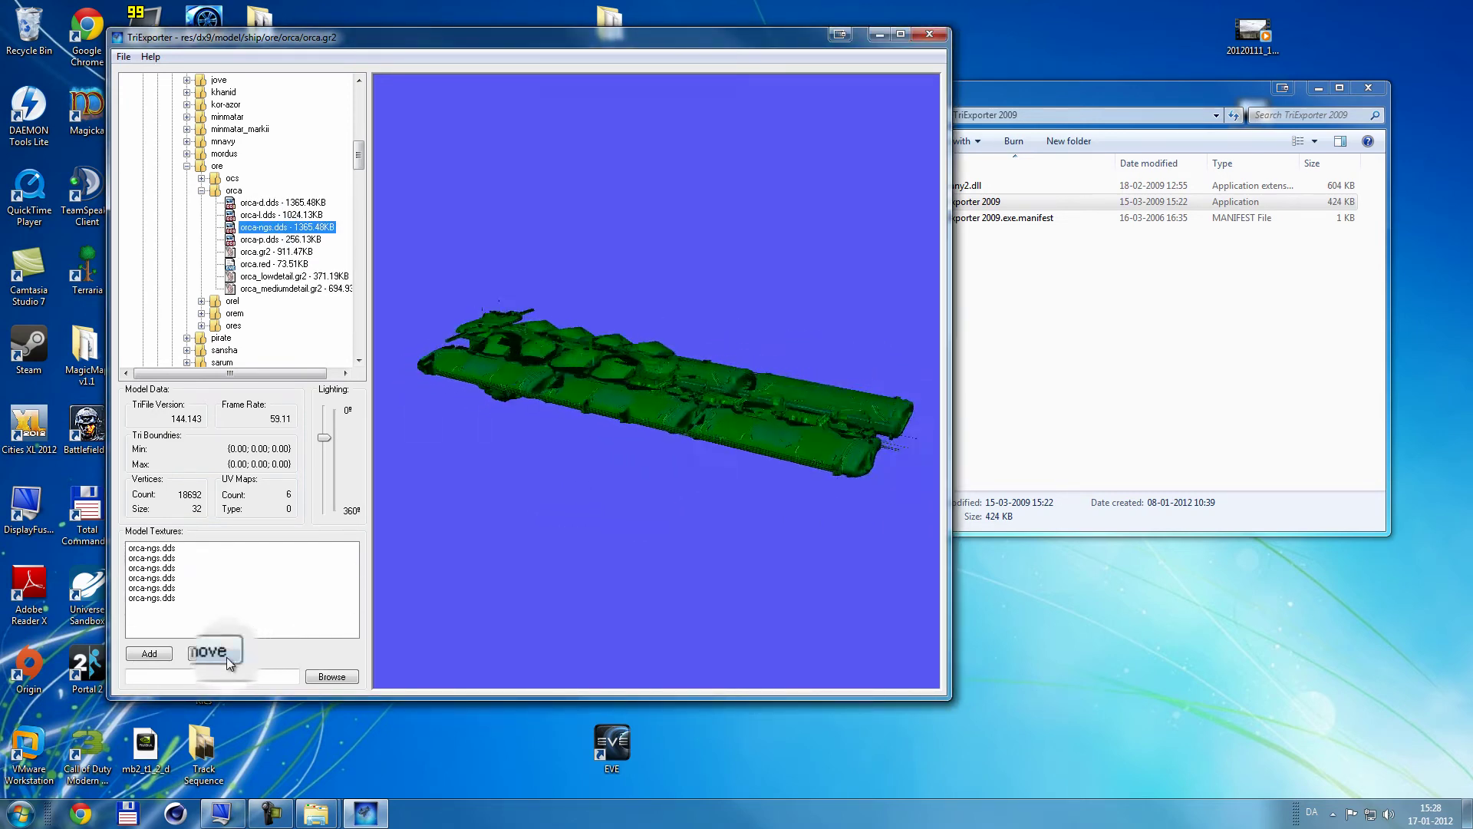
click(223, 653)
click(223, 654)
click(222, 654)
click(223, 653)
click(223, 654)
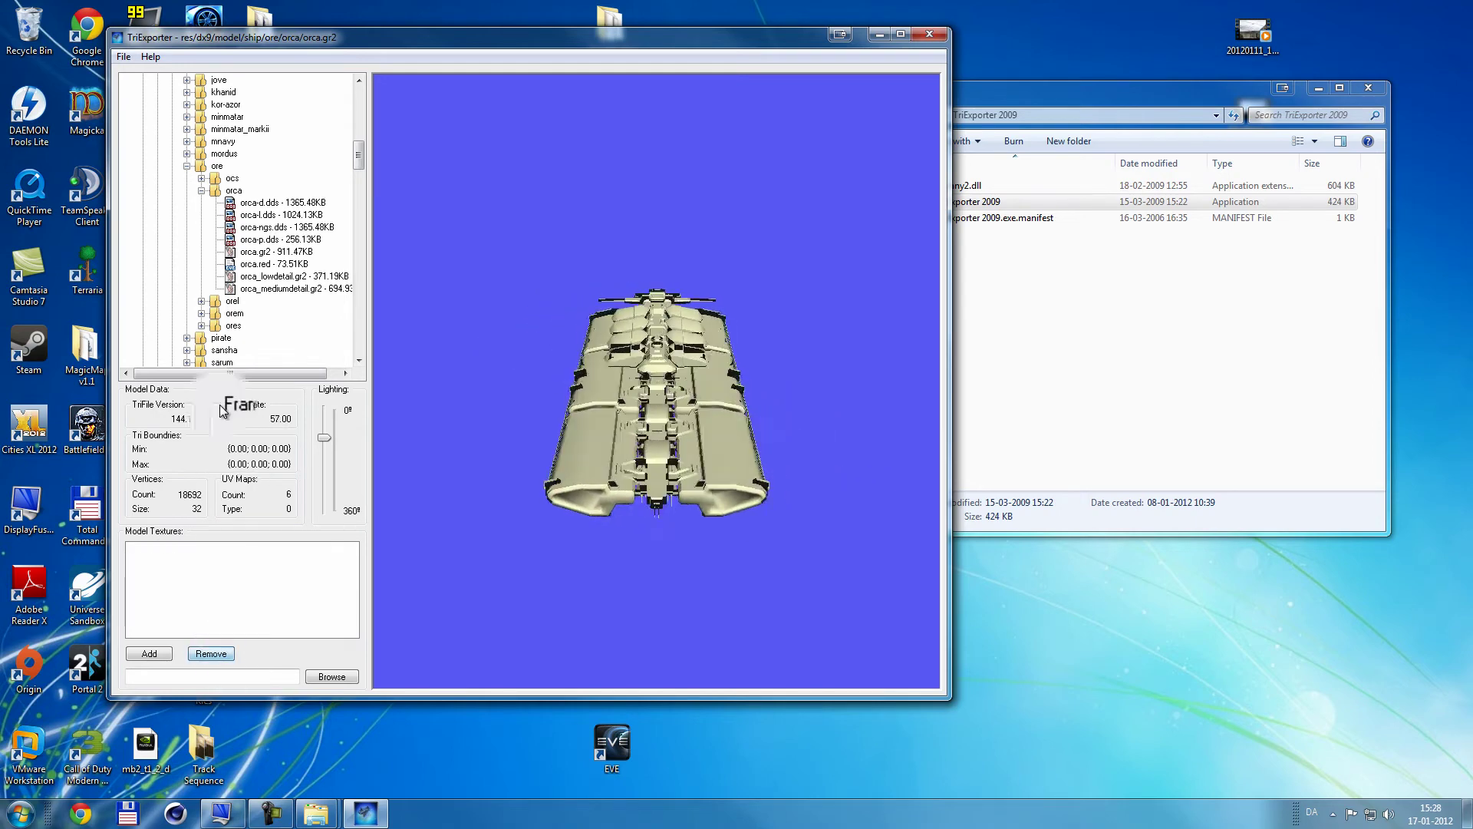
Step: Fill every texture slot with orca-d.dds
double_click(253, 204)
double_click(253, 203)
double_click(253, 204)
double_click(254, 203)
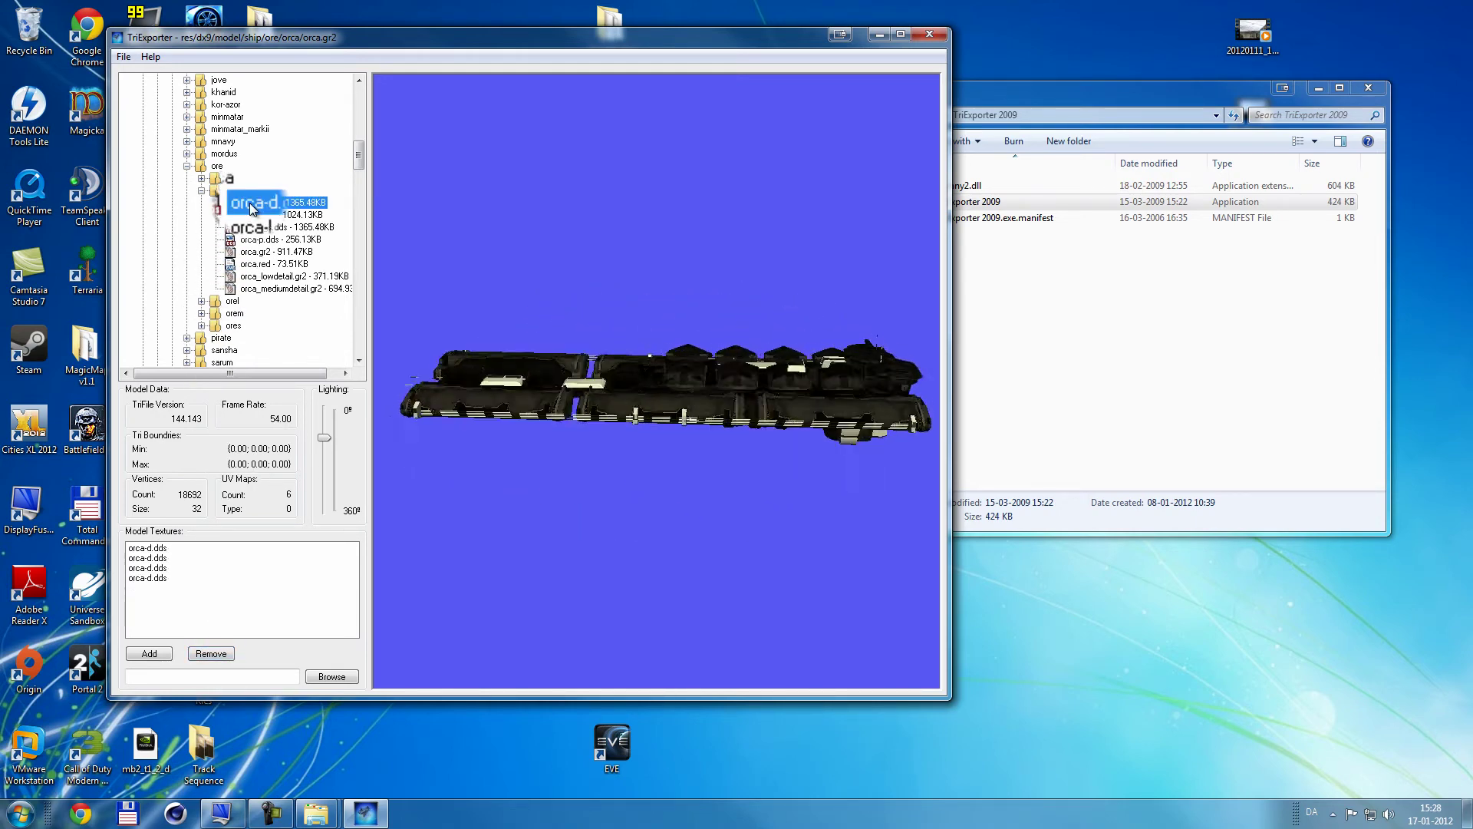
double_click(253, 204)
double_click(254, 203)
double_click(253, 204)
click(825, 456)
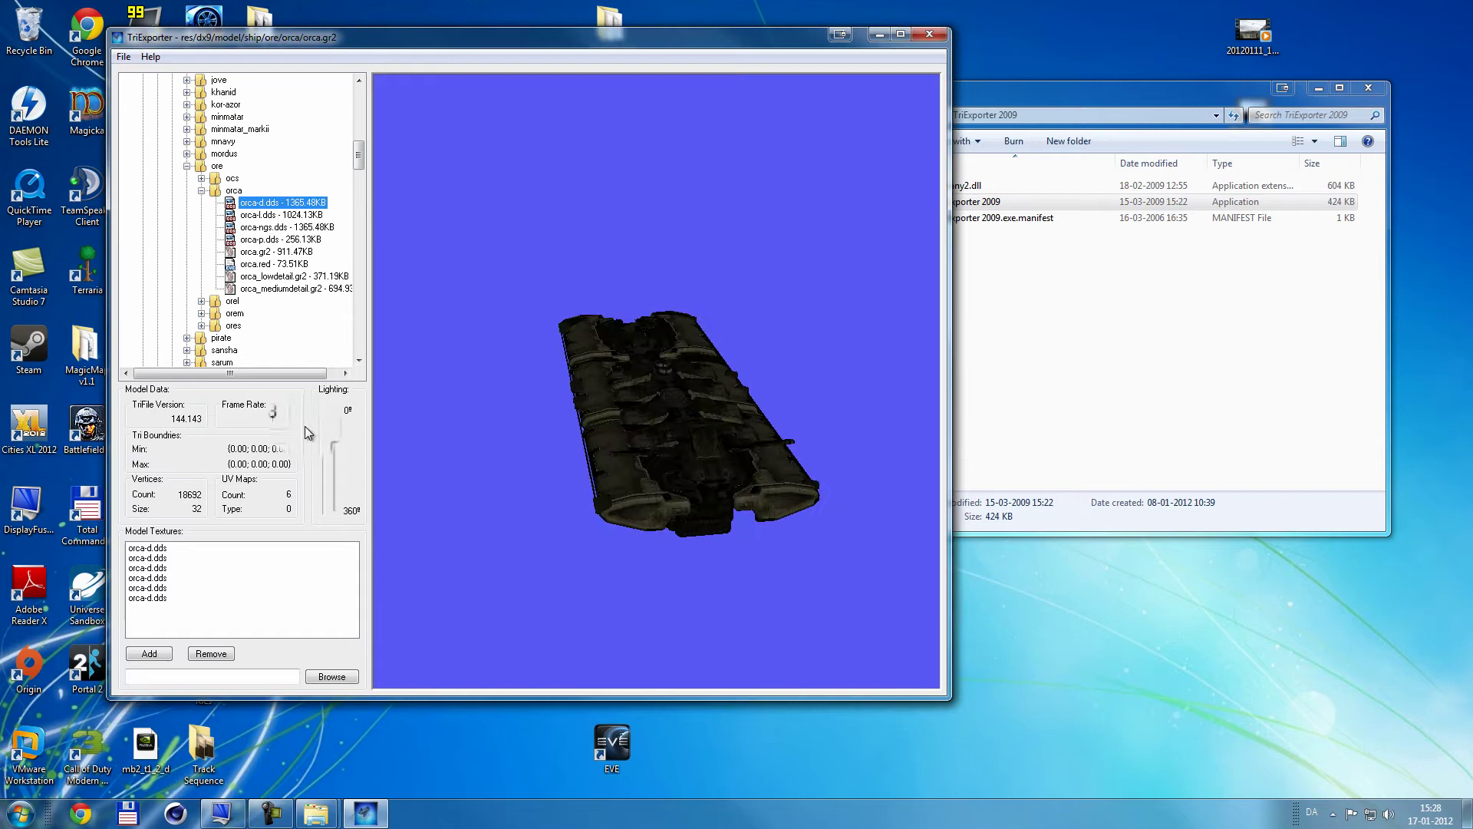
Step: Start the model export and create and open a new Orca folder in Desktop\Eve Models
click(123, 56)
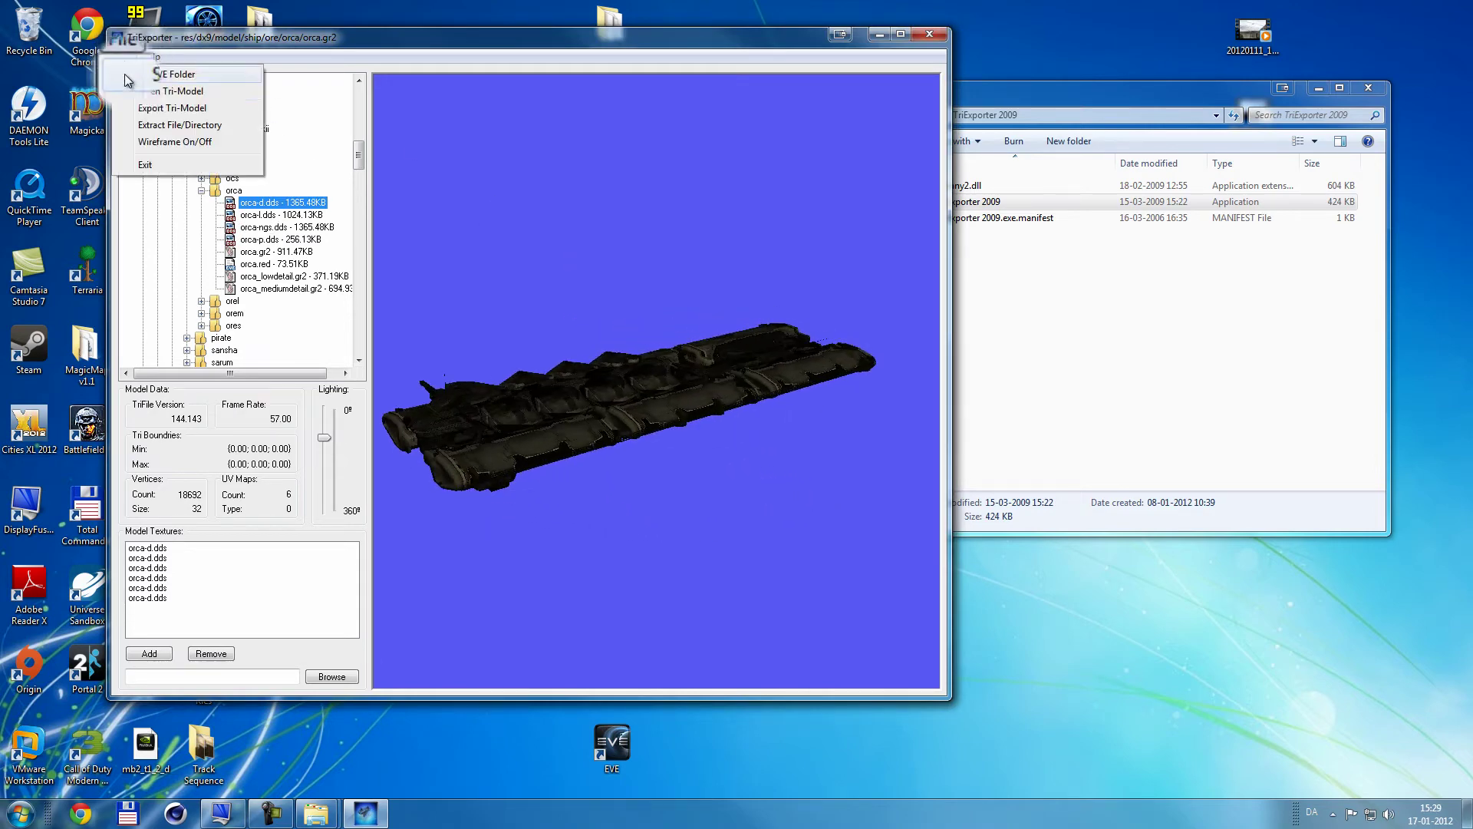
click(146, 107)
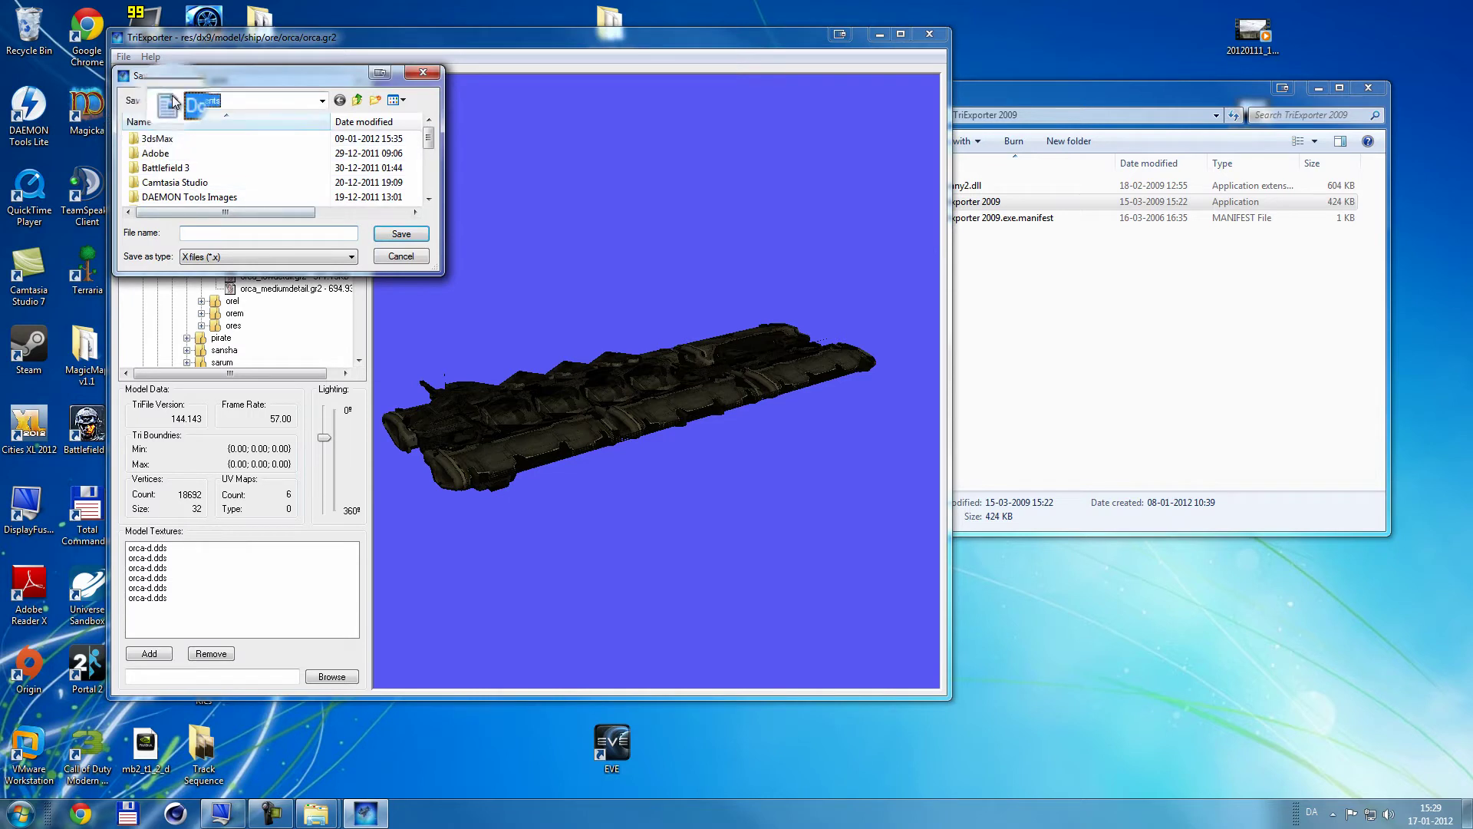
click(173, 102)
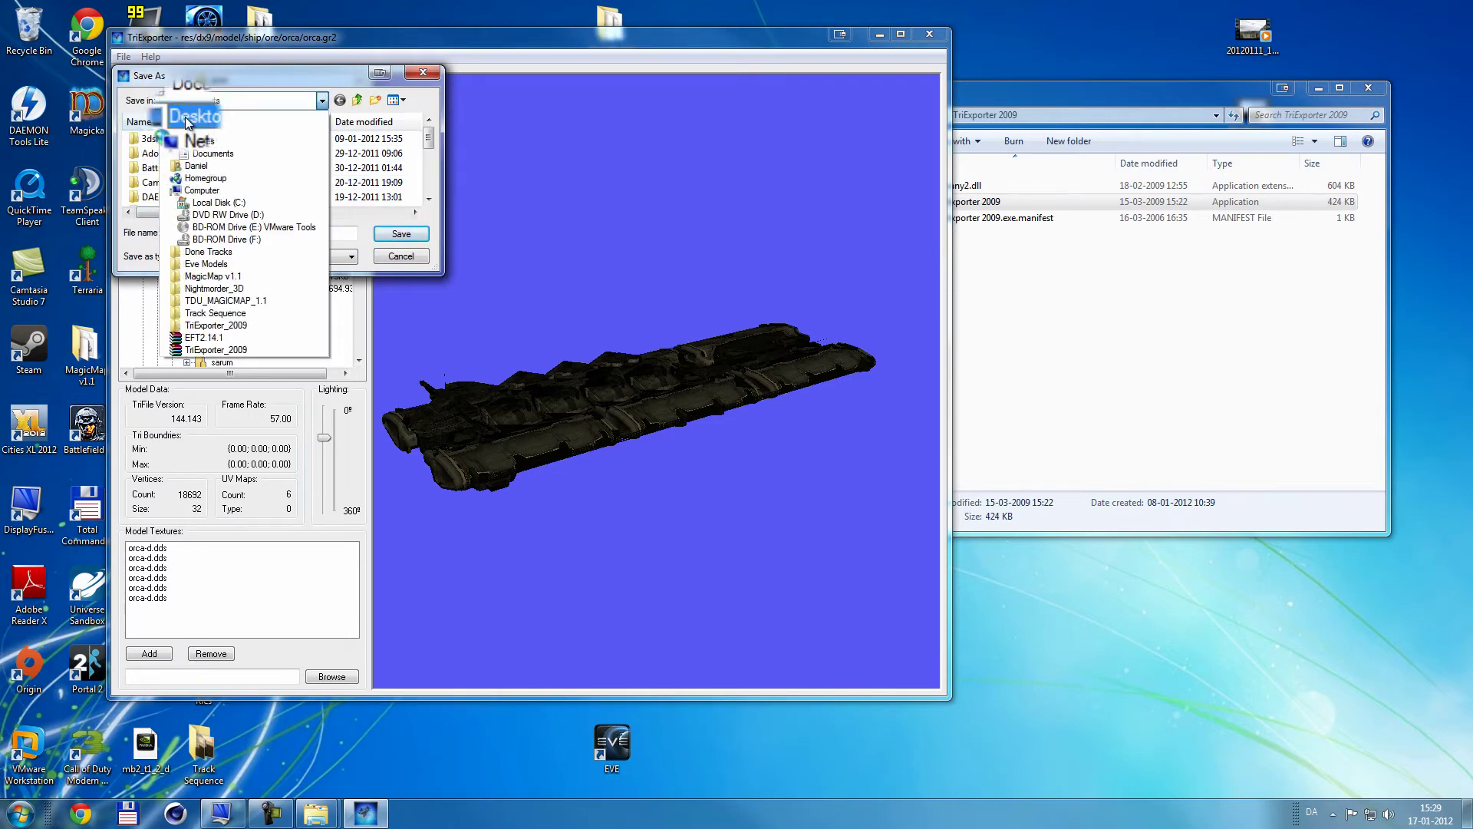
click(186, 116)
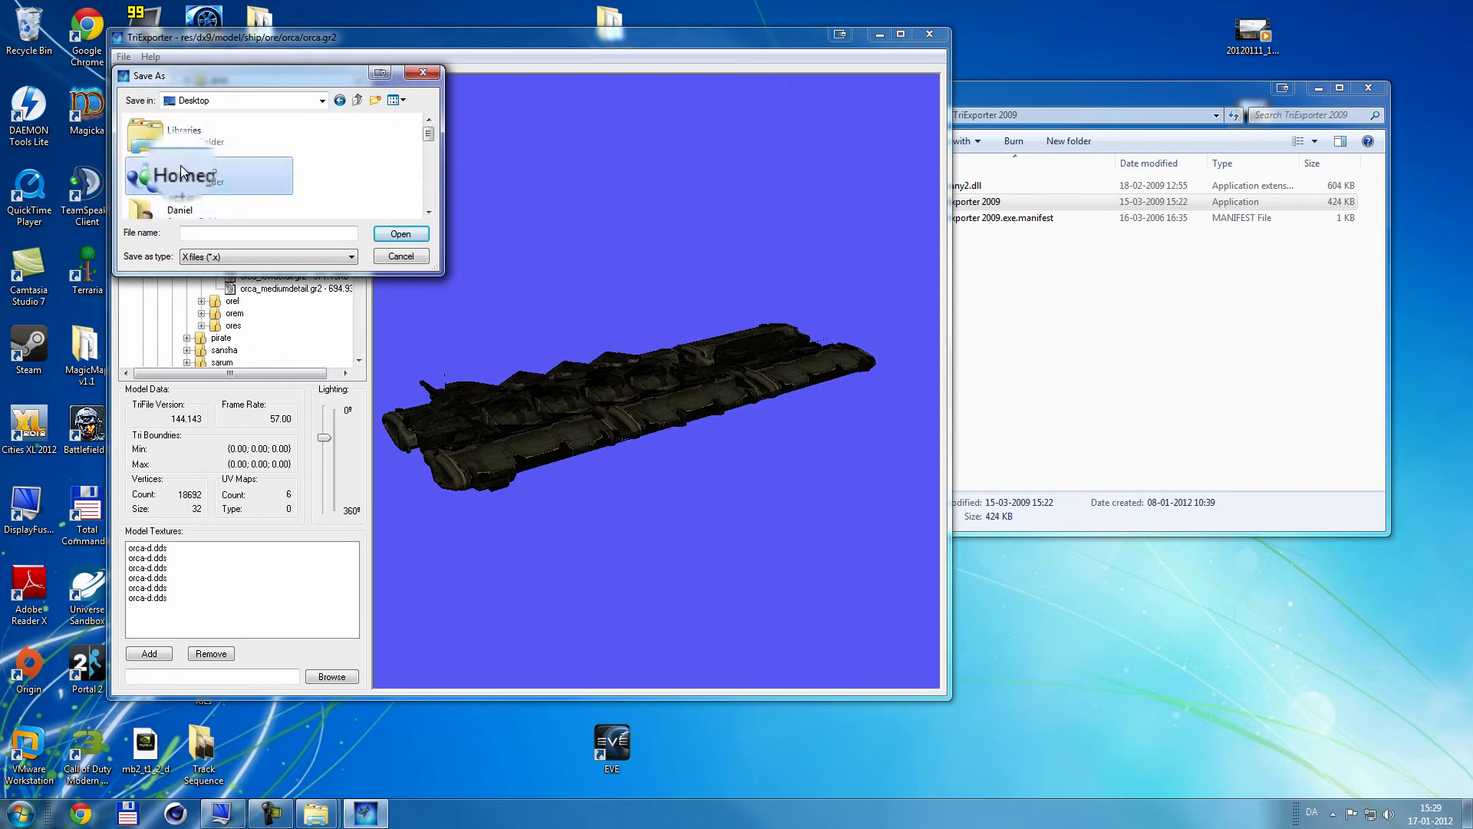
double_click(182, 171)
double_click(173, 140)
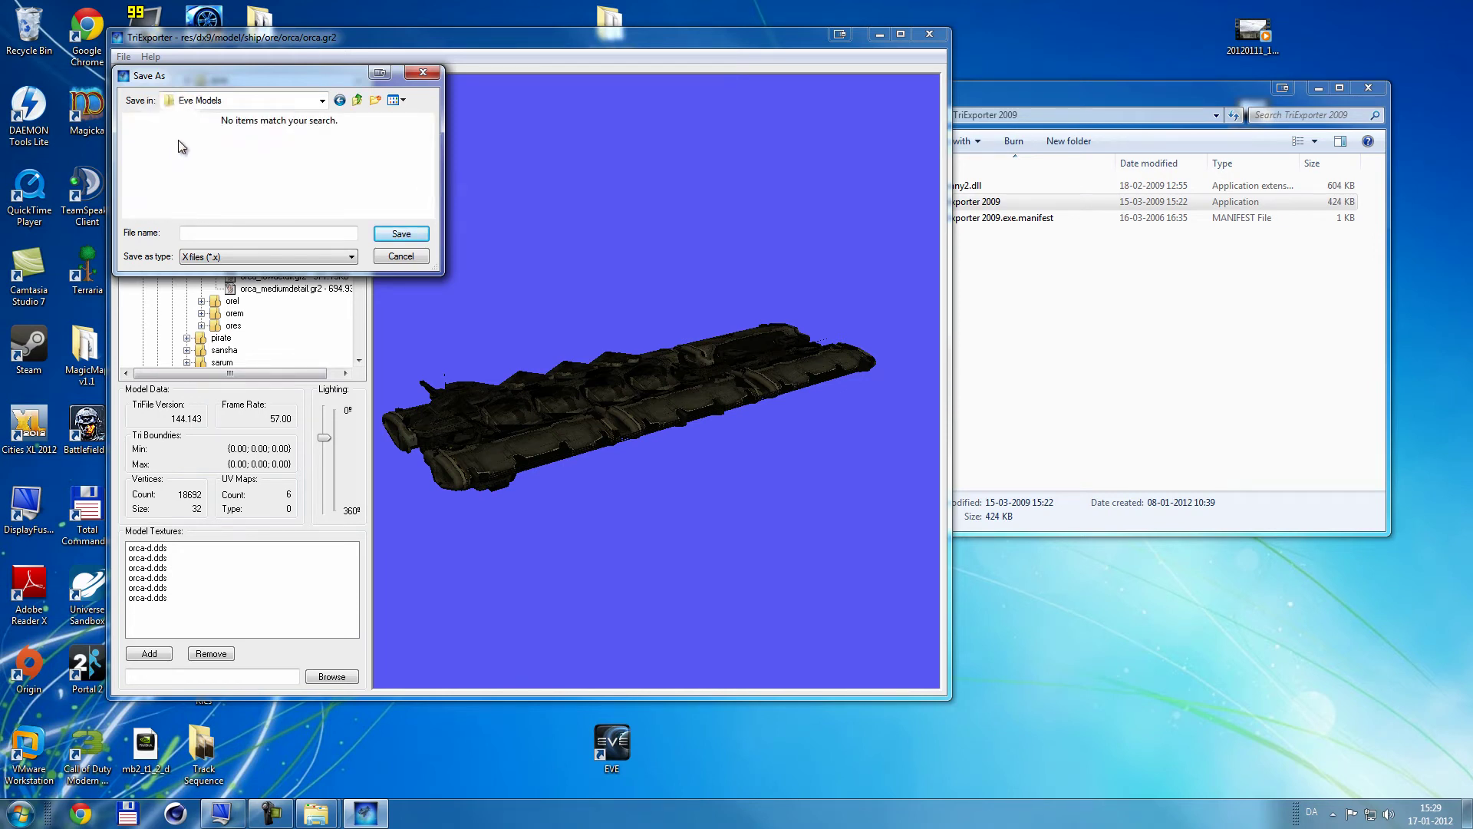
click(375, 99)
text(Orca)
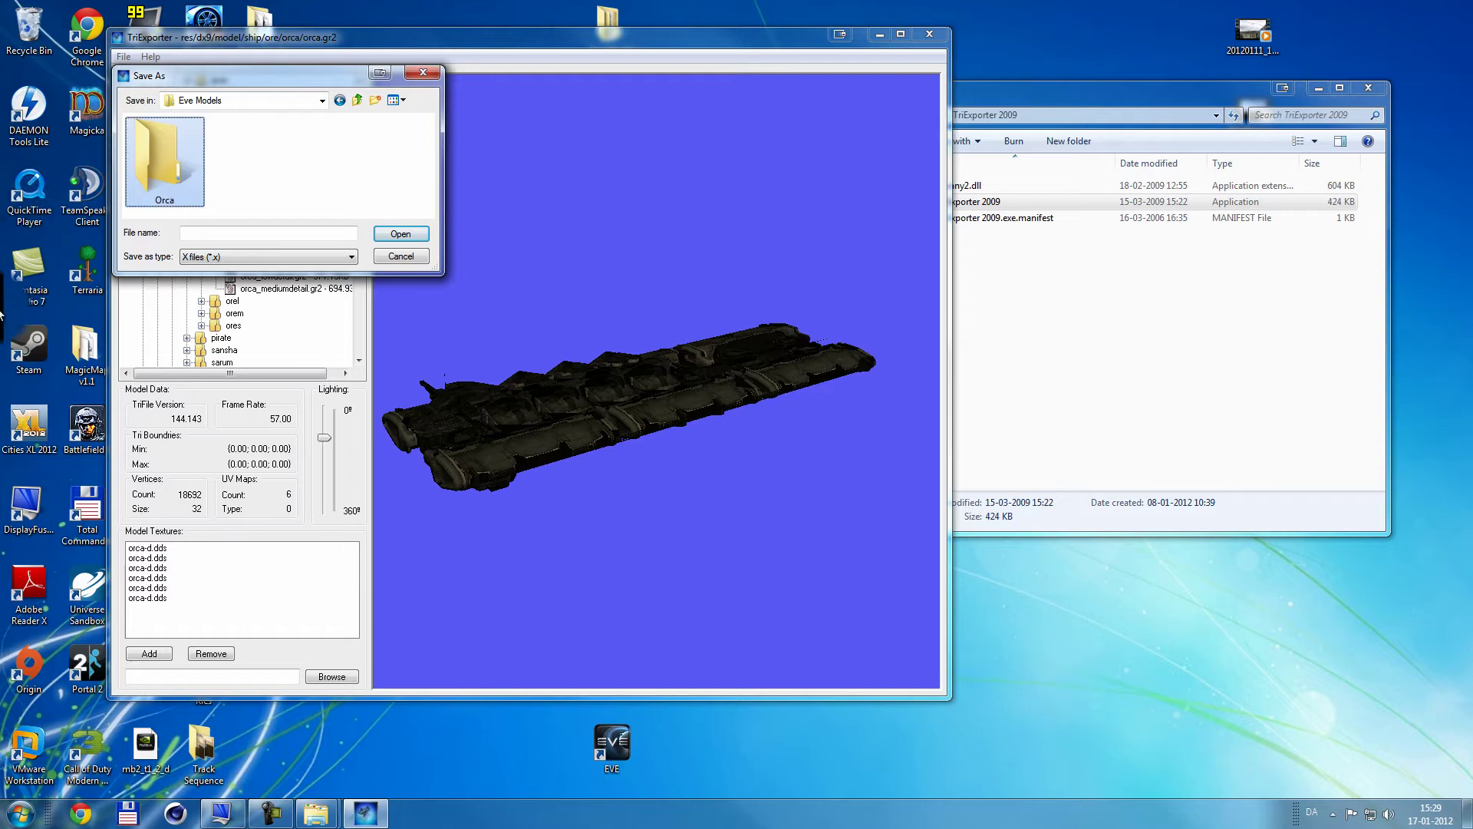
double_click(167, 192)
Step: Save the model there as Orca in 3DS format
click(230, 256)
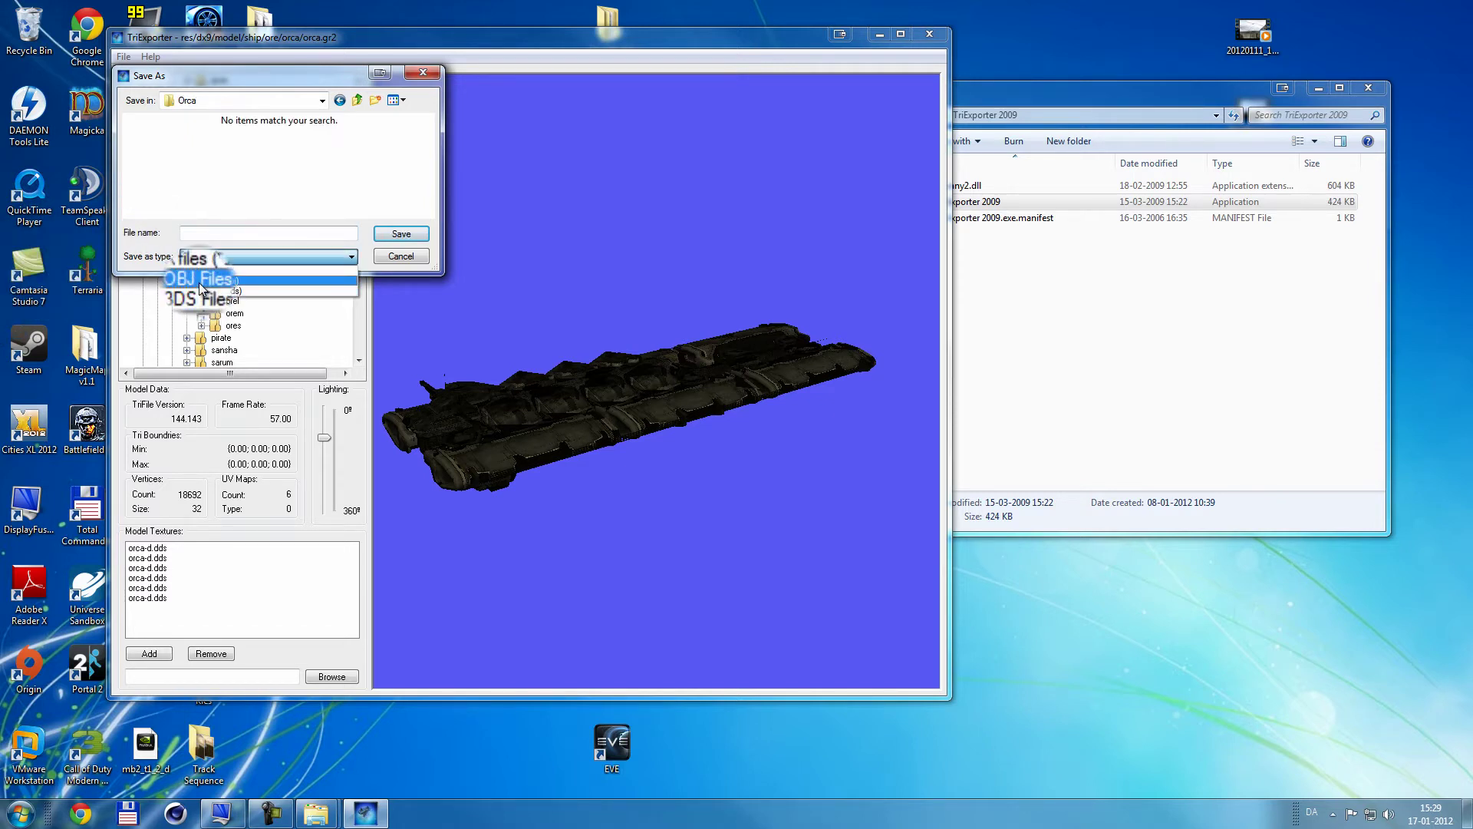
click(204, 298)
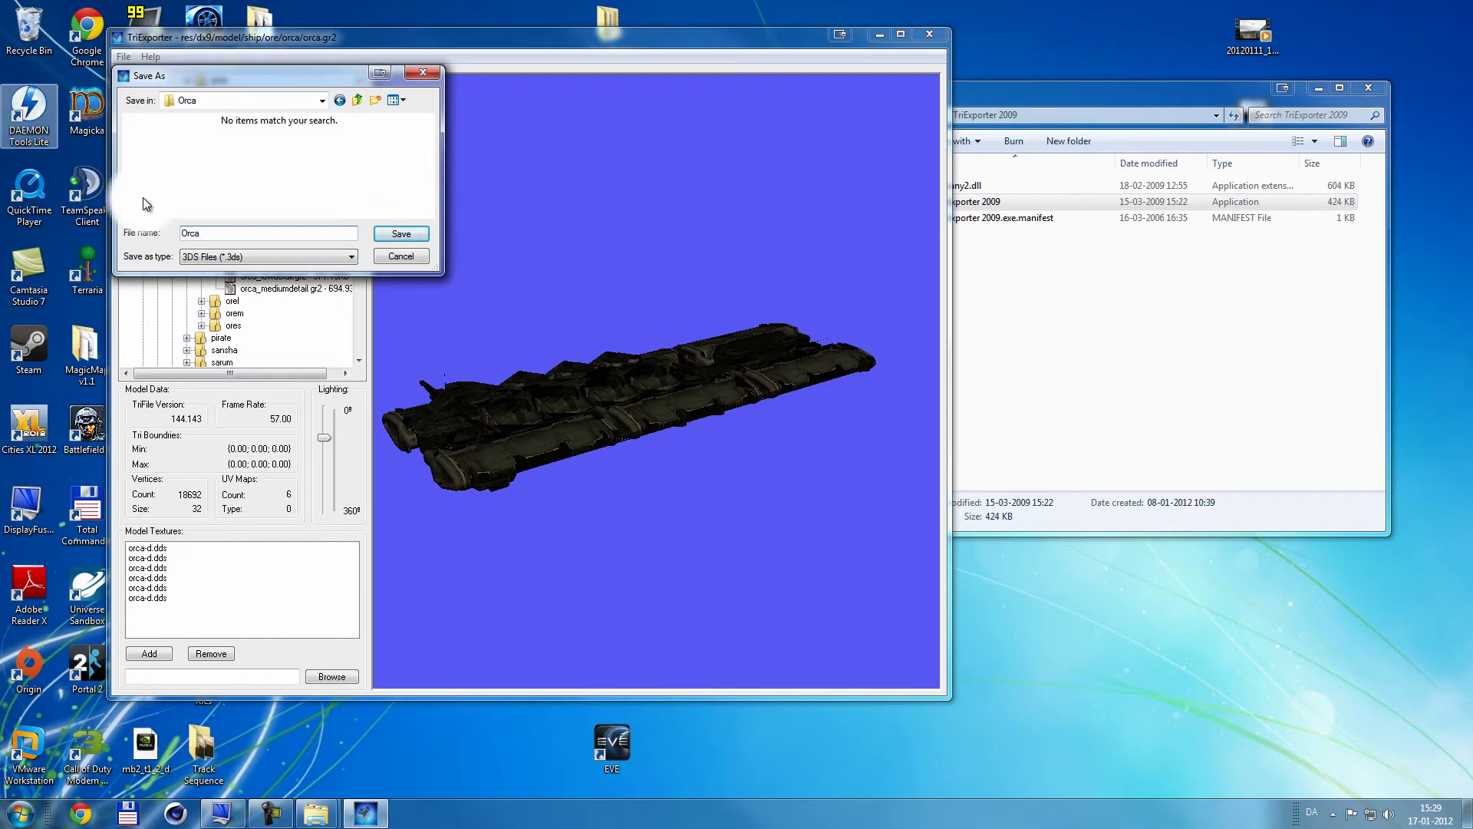
key(Return)
key(Return)
Step: Launch Adobe Photoshop CS5.1 from the Start menu search
click(5, 823)
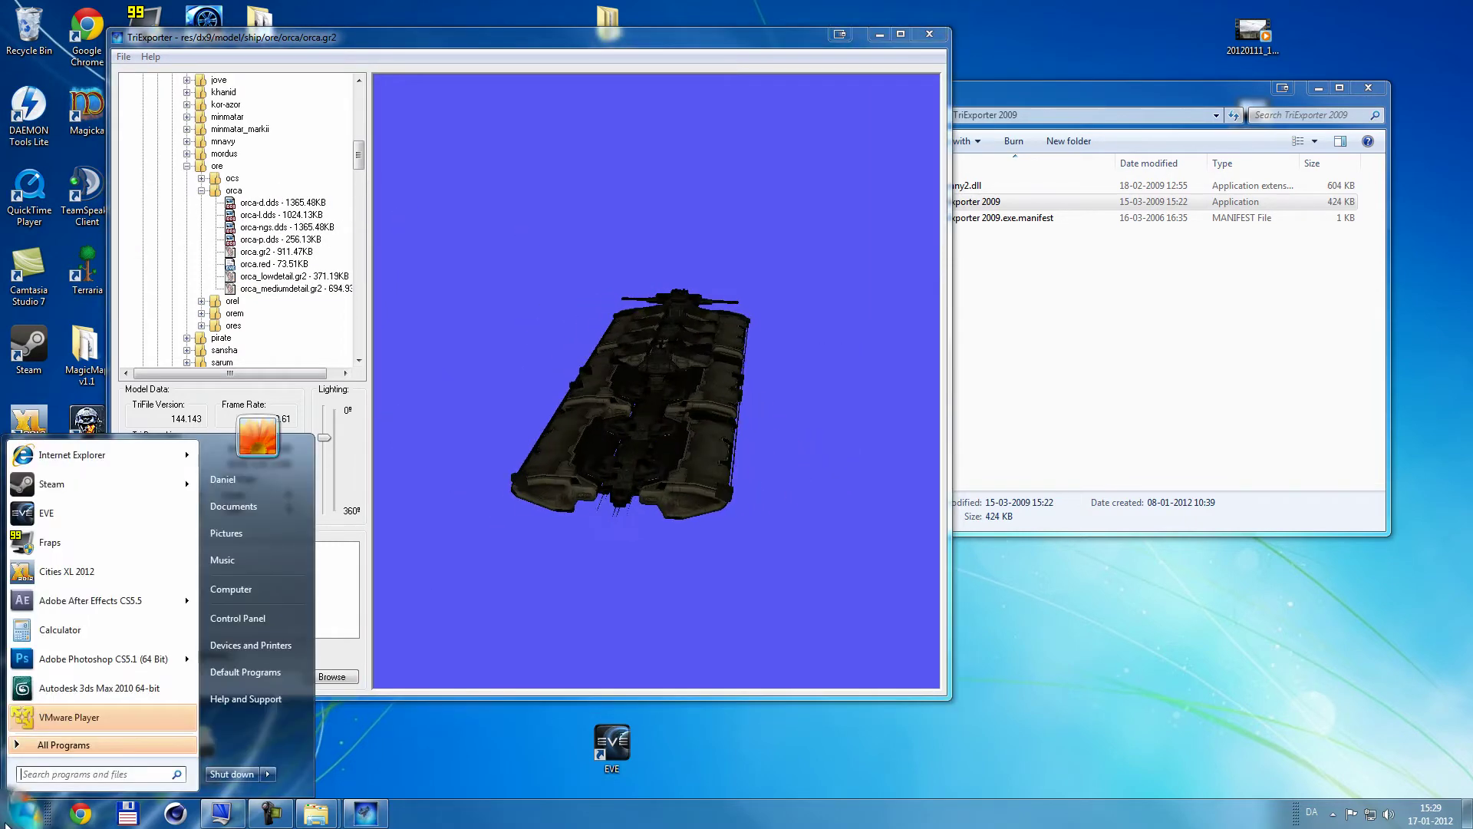
text(photos)
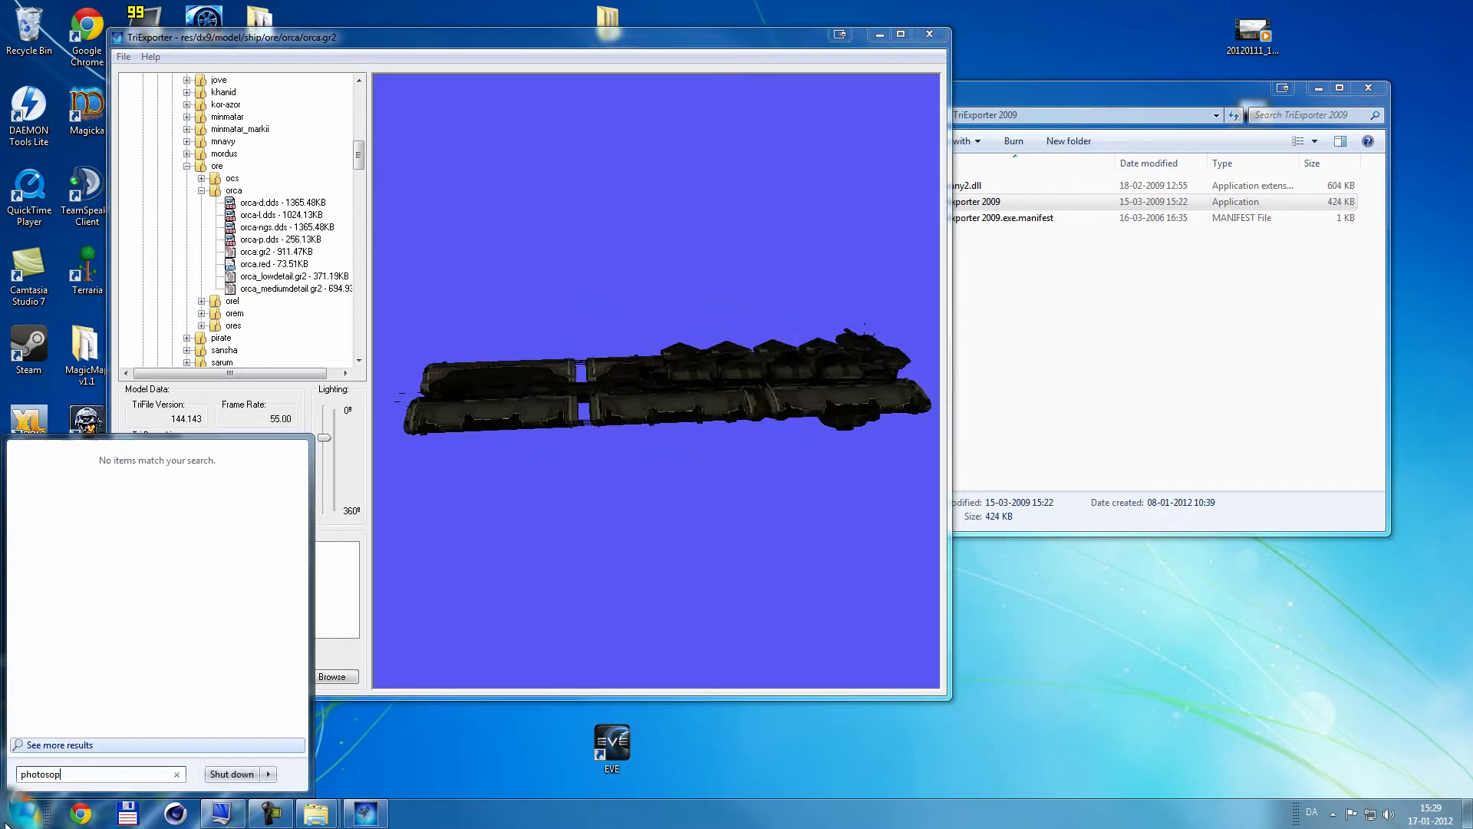
key(Return)
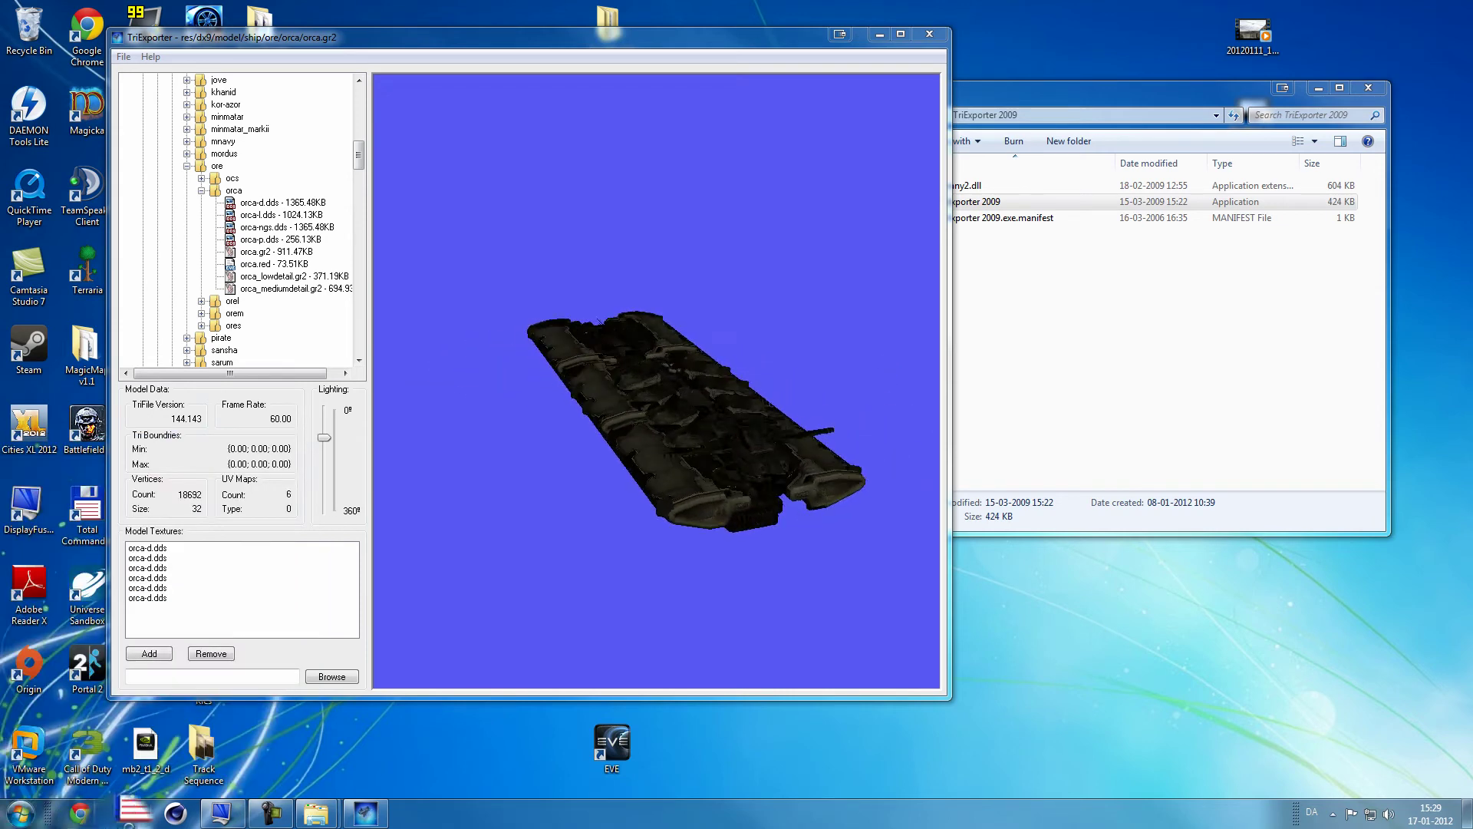
Step: Minimize Cinema 4D and TriExporter, then open Eve Models > Orca from the desktop
click(1122, 381)
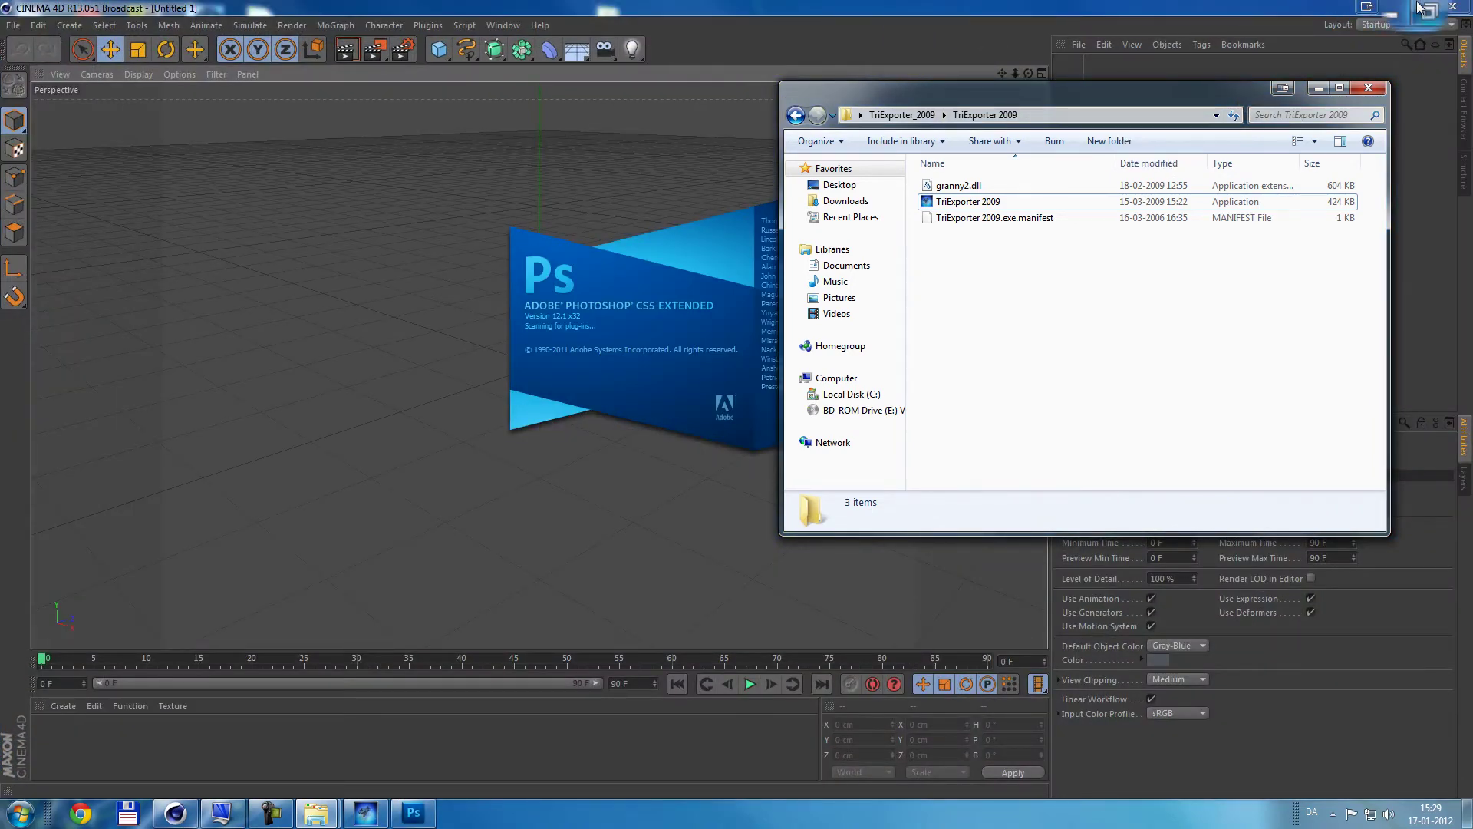
click(1404, 11)
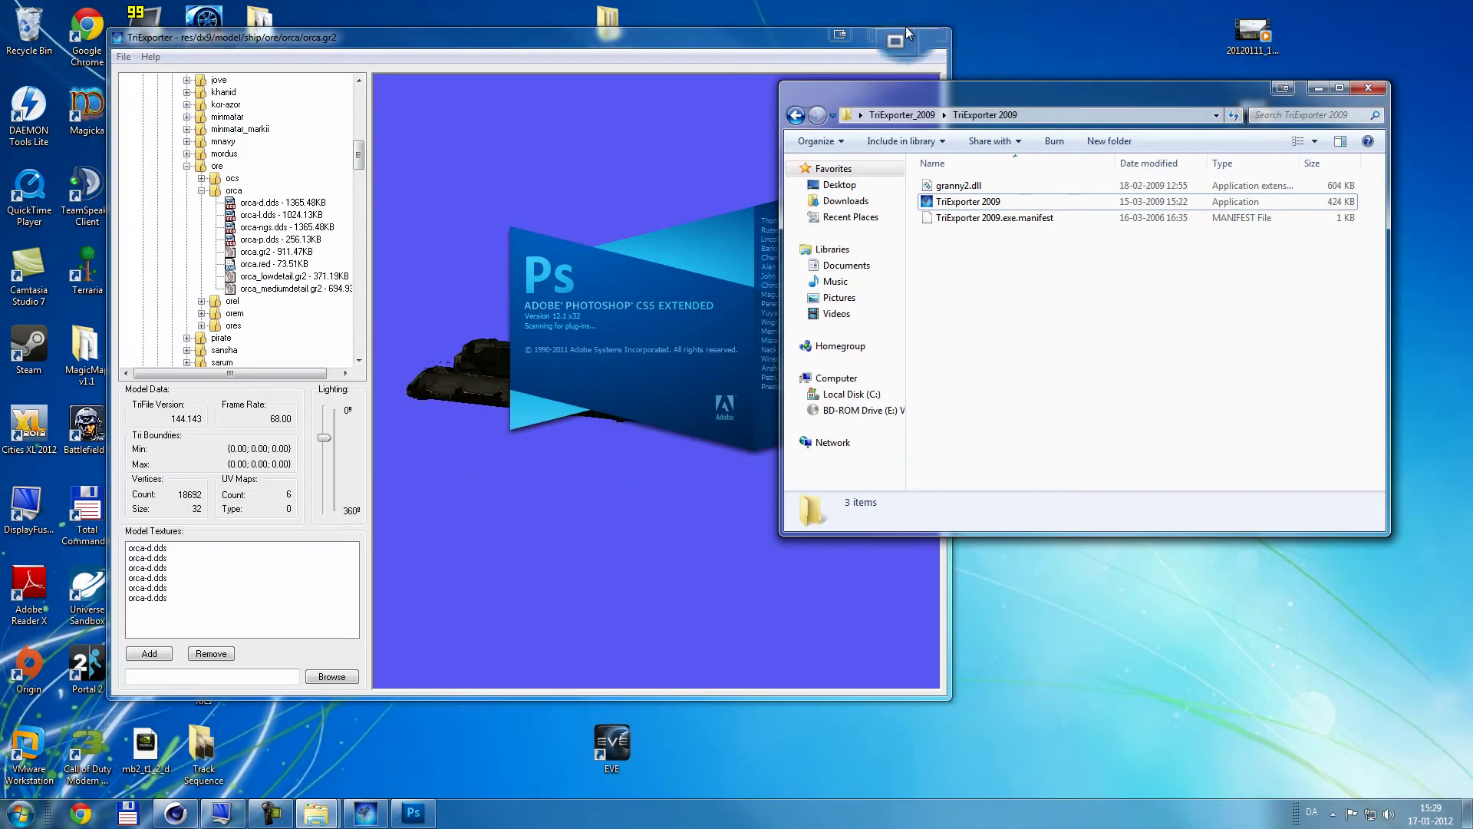
click(881, 35)
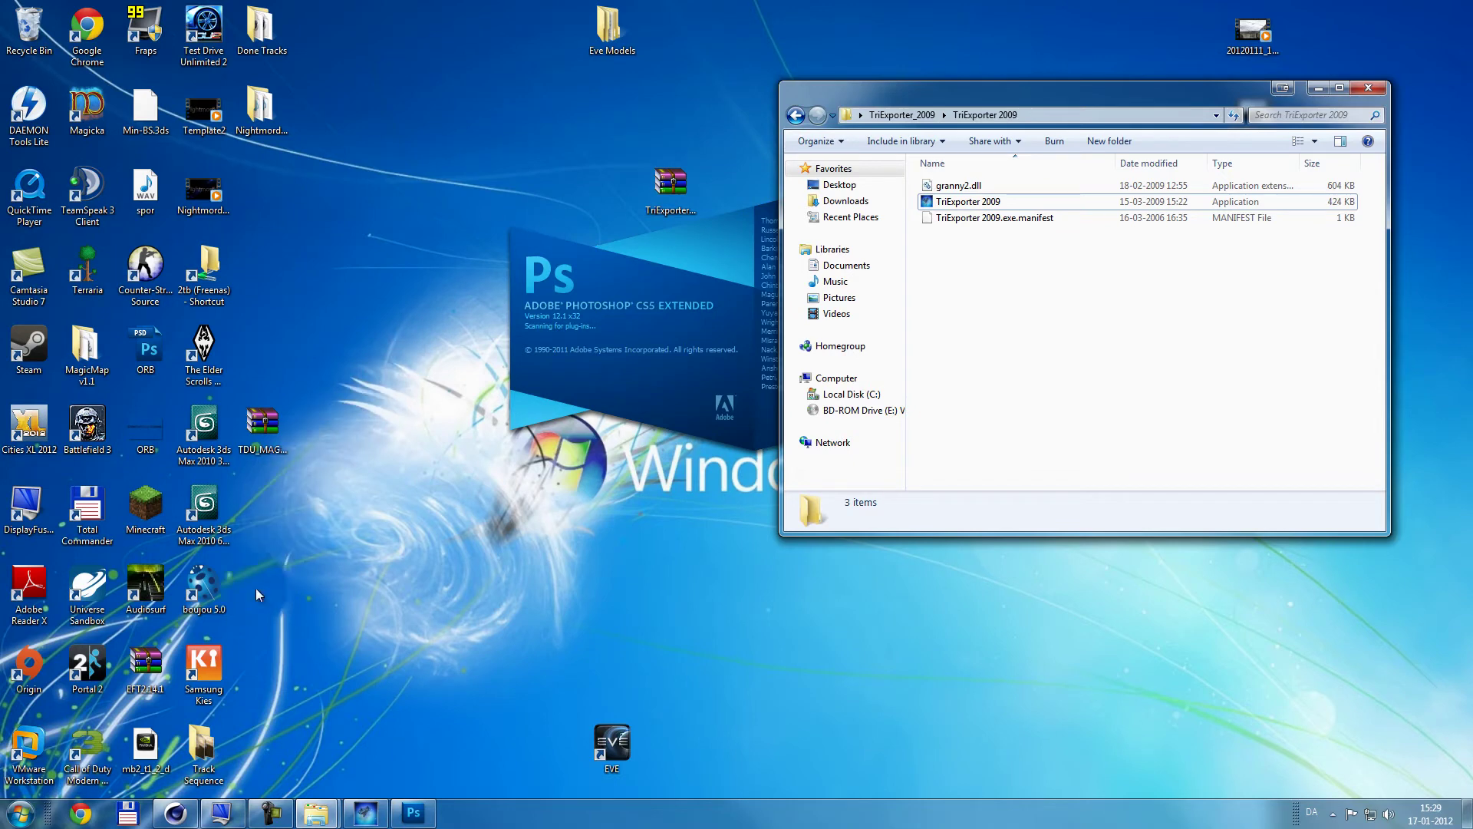
drag(1138, 129, 1181, 154)
drag(610, 31, 603, 40)
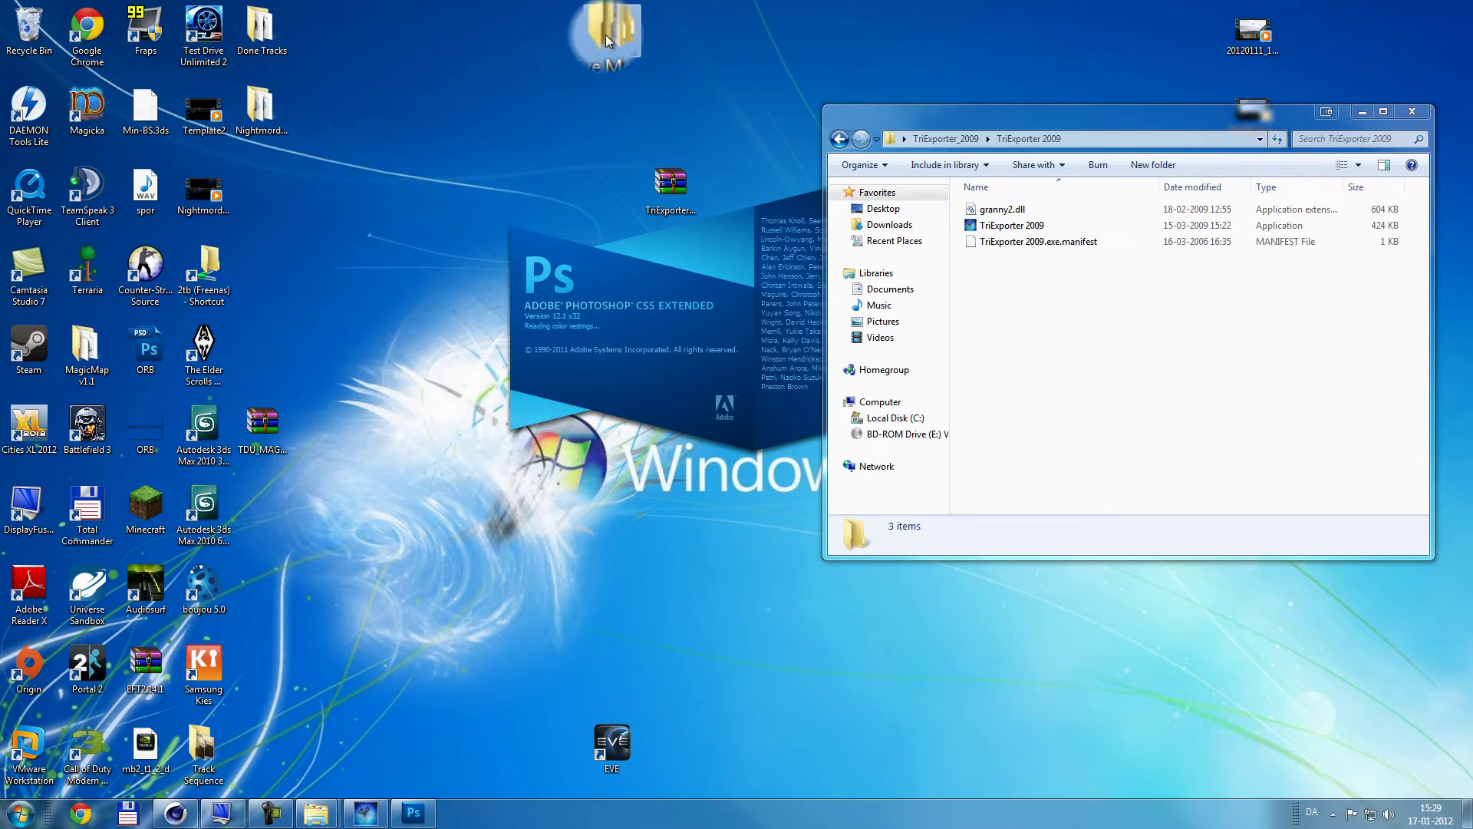
double_click(605, 37)
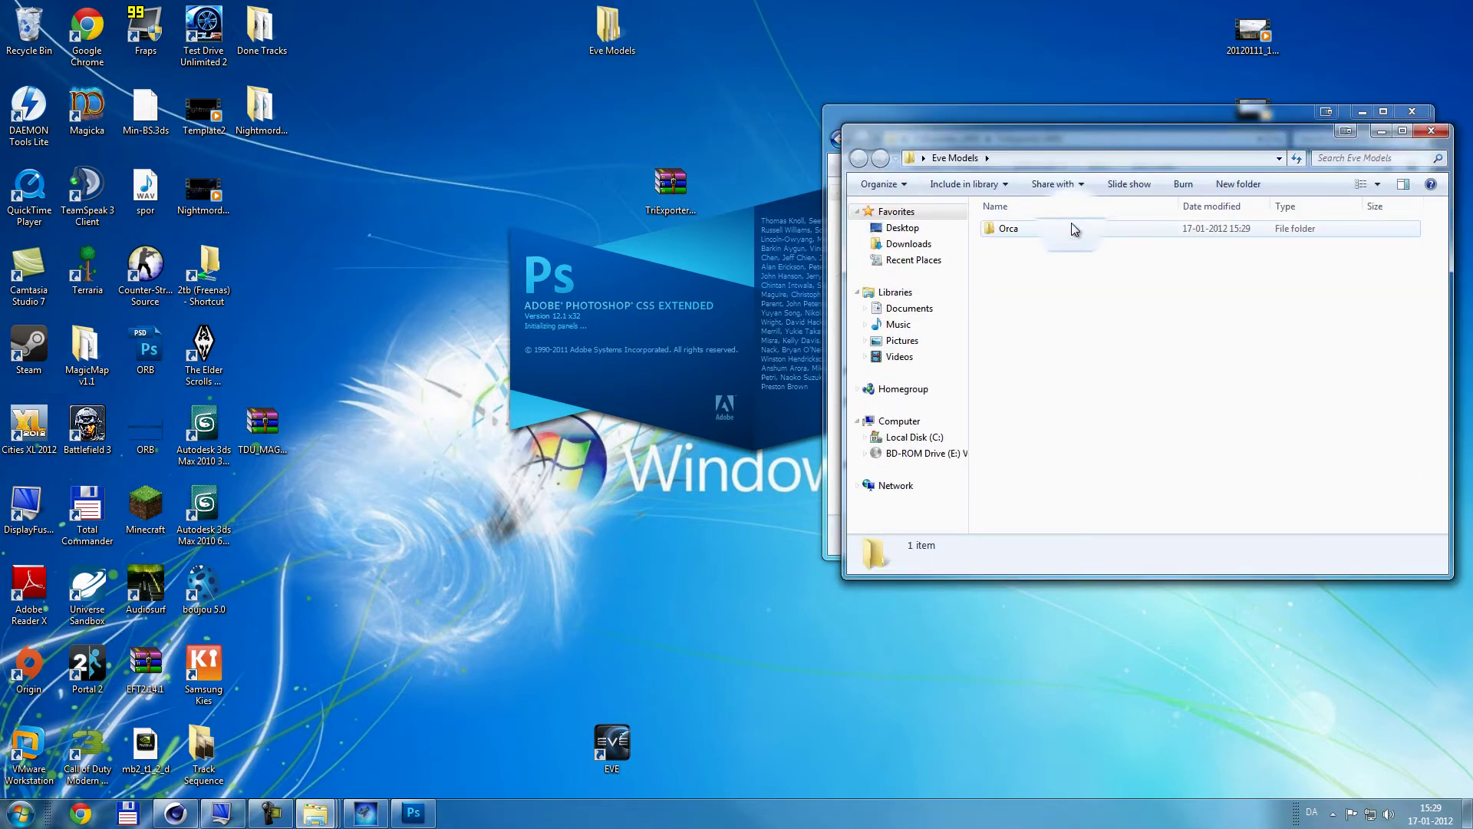
double_click(1074, 230)
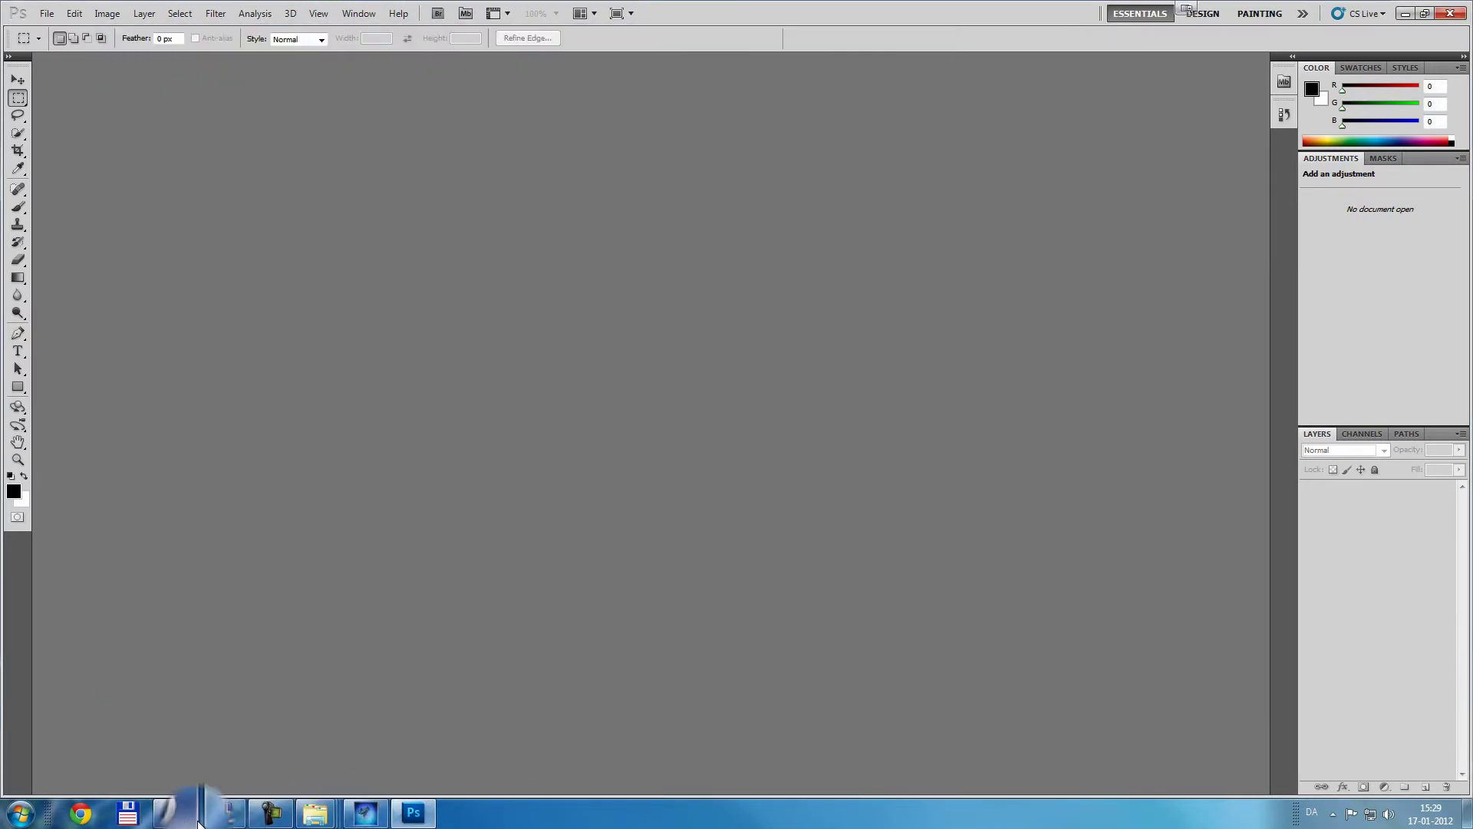
Step: Bring the Orca folder window forward and select the orca-d texture file
mouse_move(315, 813)
click(430, 744)
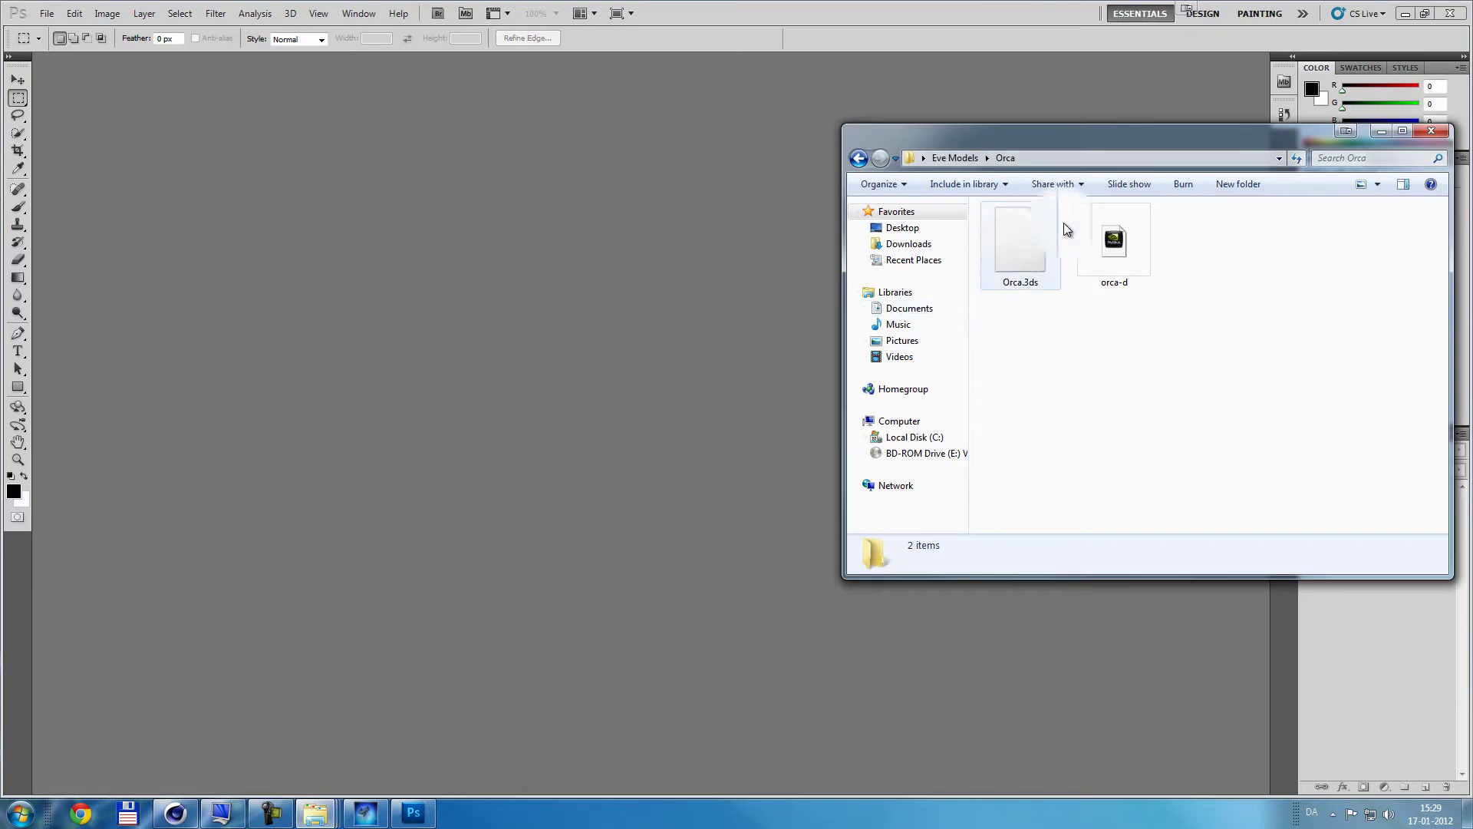
click(1100, 250)
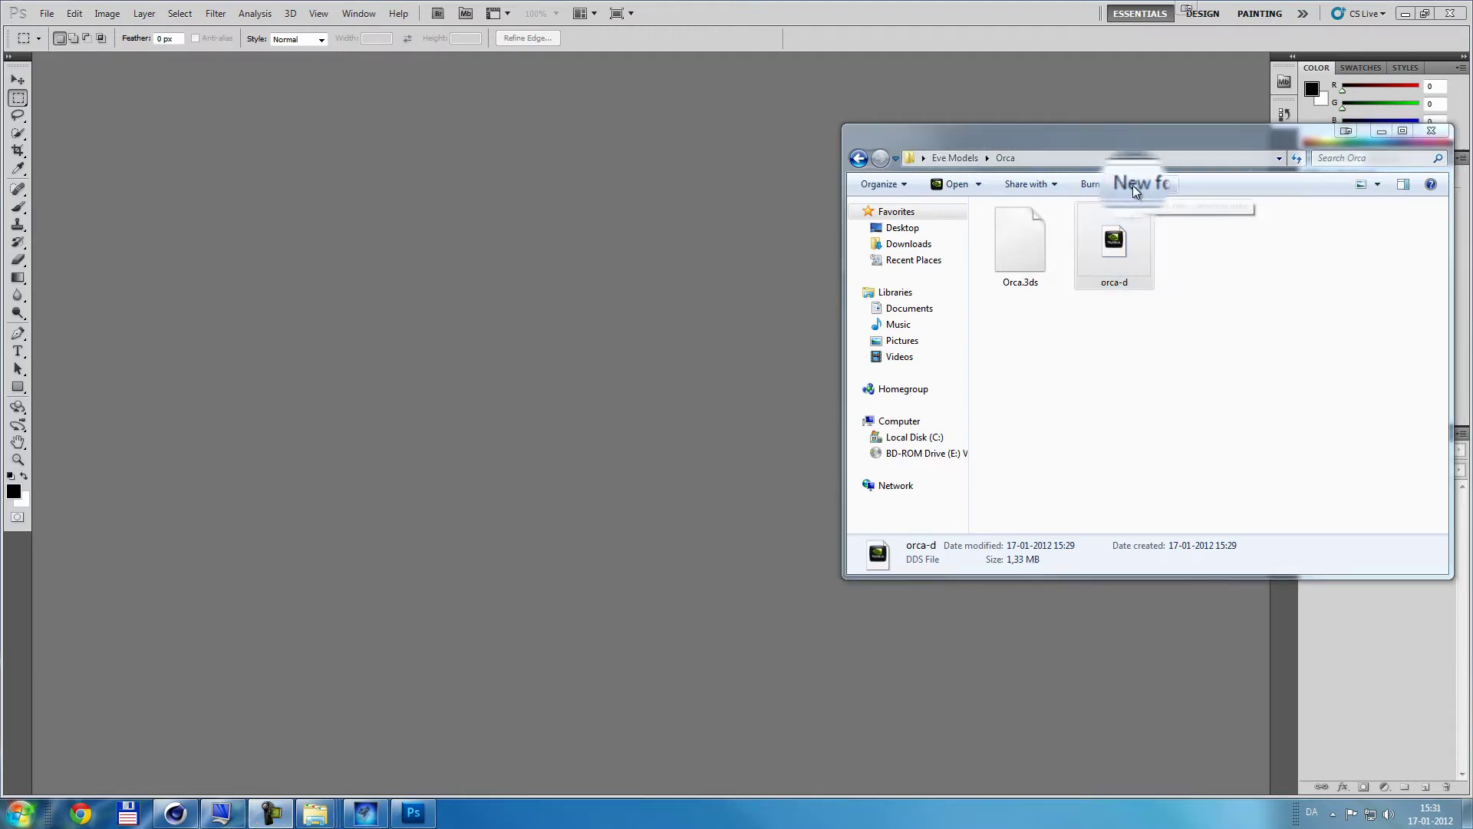
click(1076, 259)
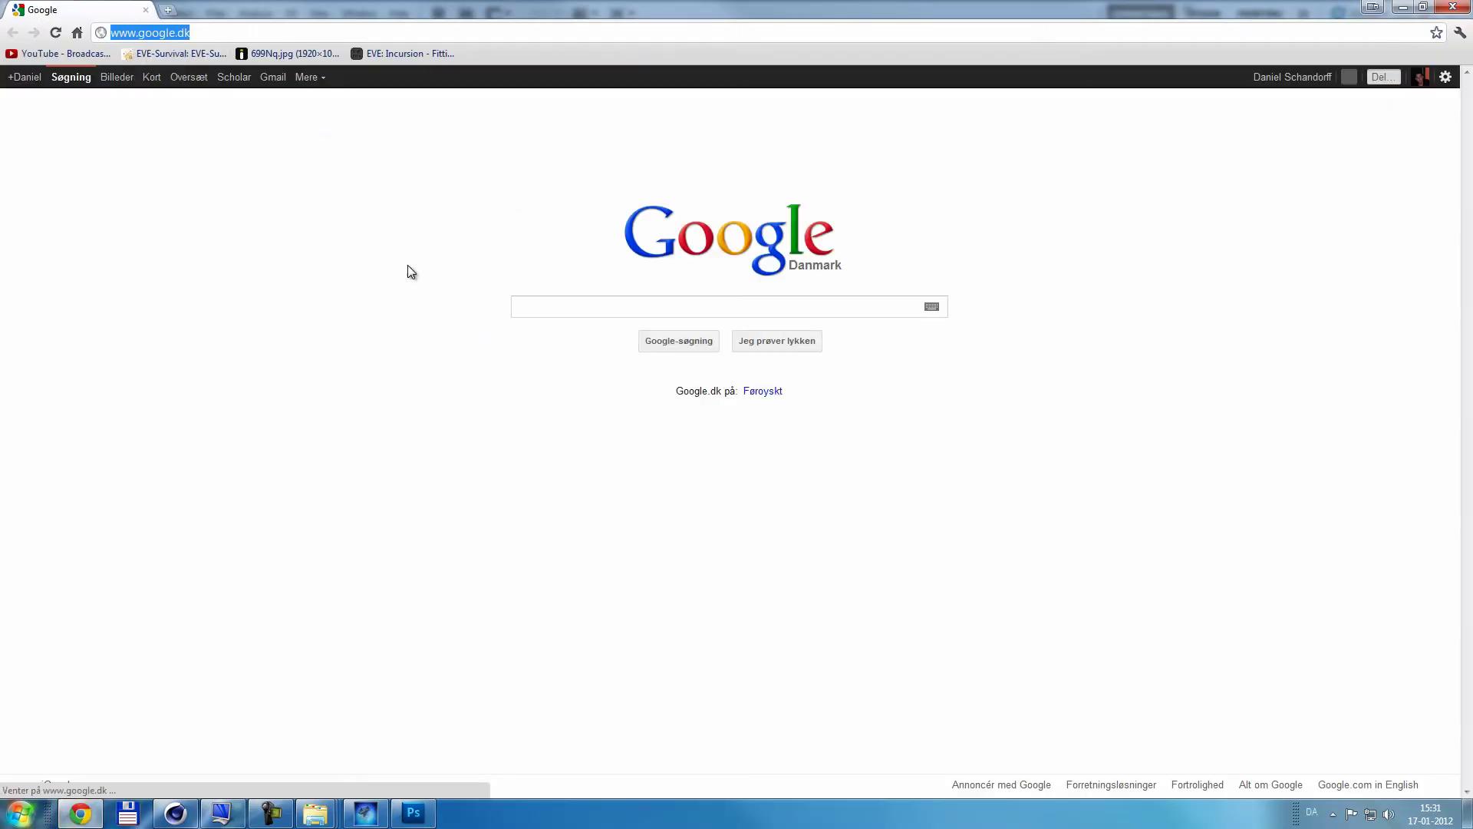
Step: Search Google for 'nvidia developer dds utili'
text(De)
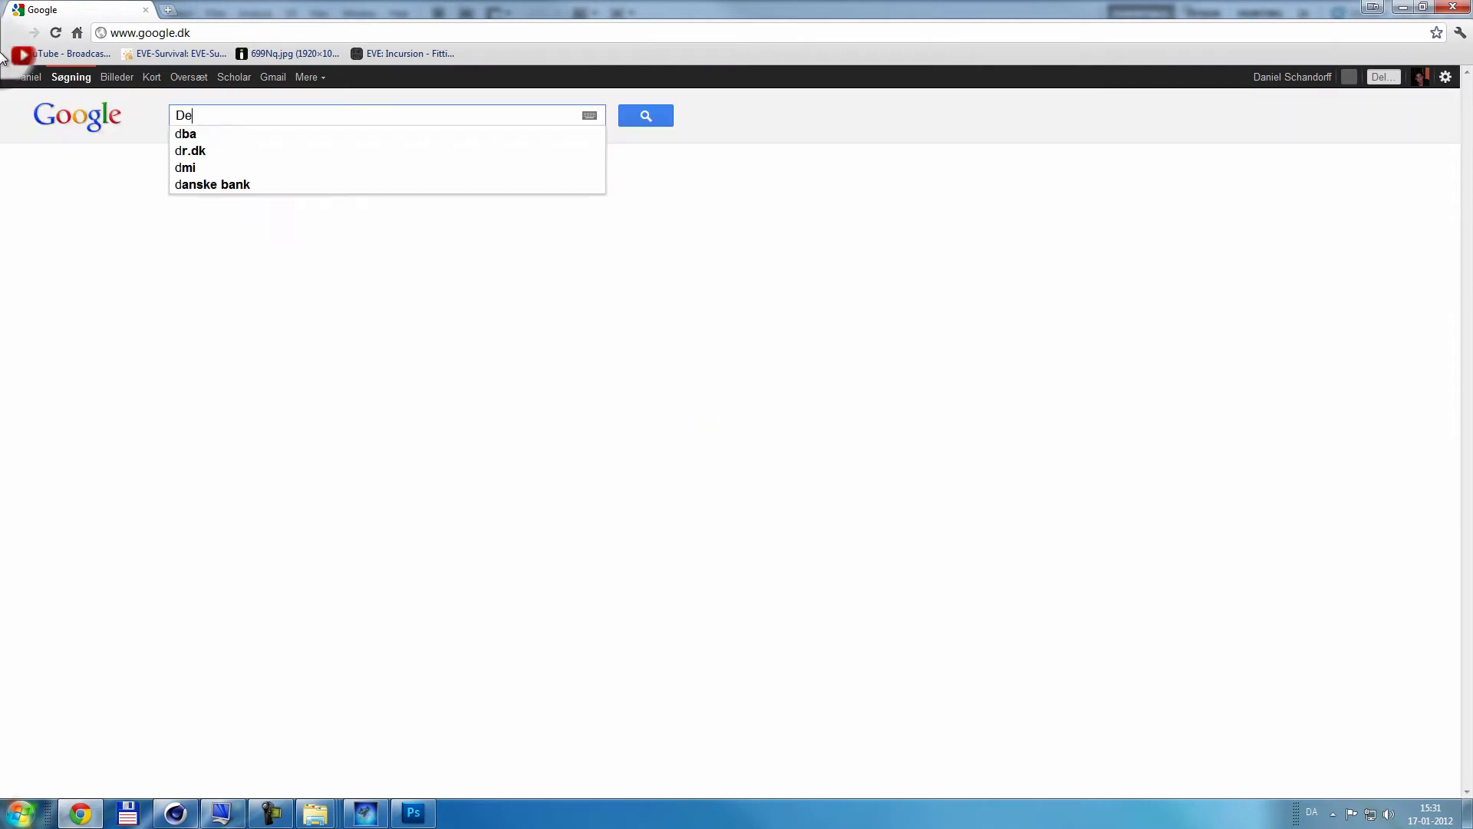
text(veloper)
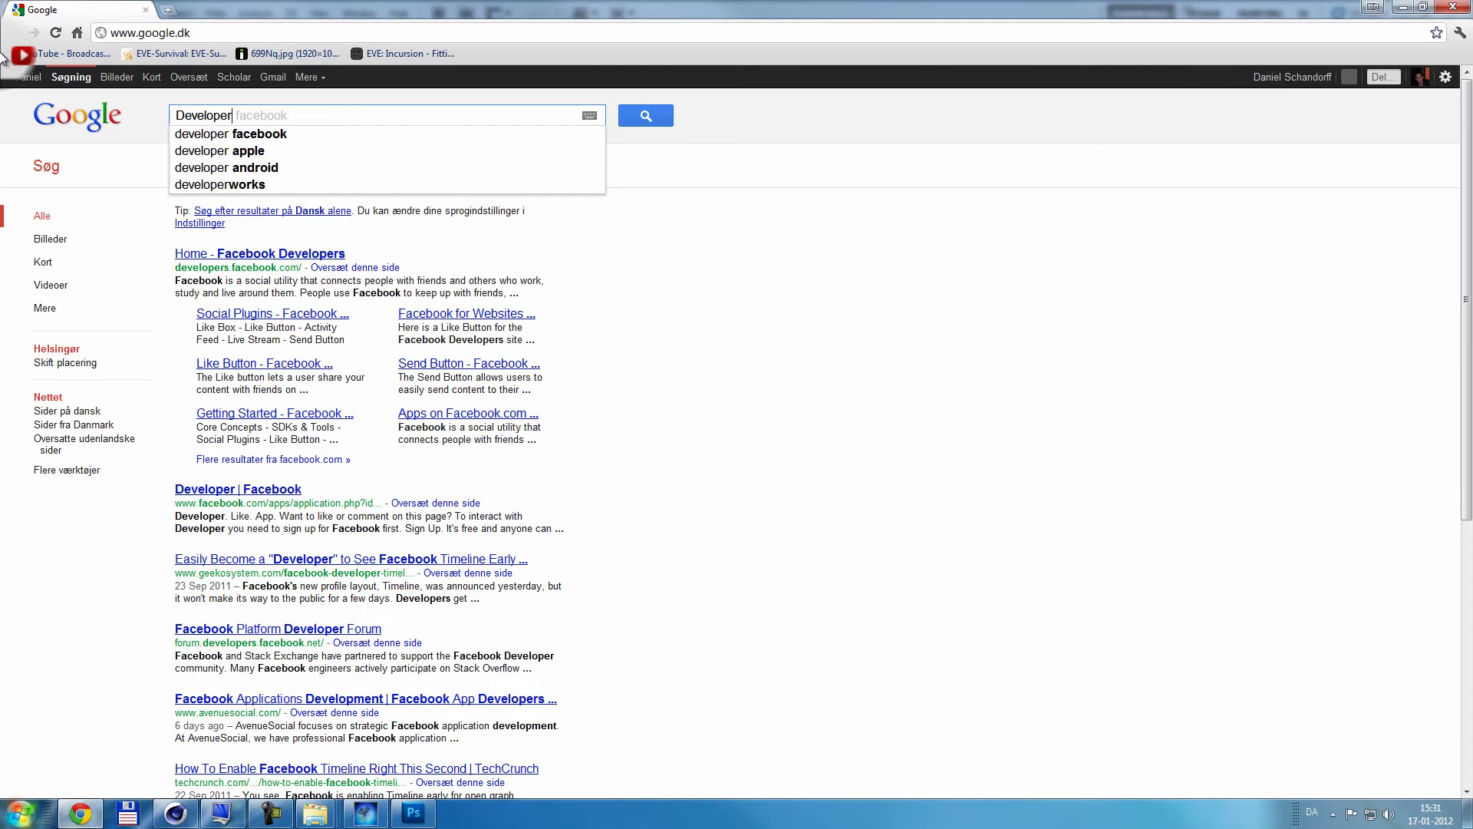
text(a)
text(nv)
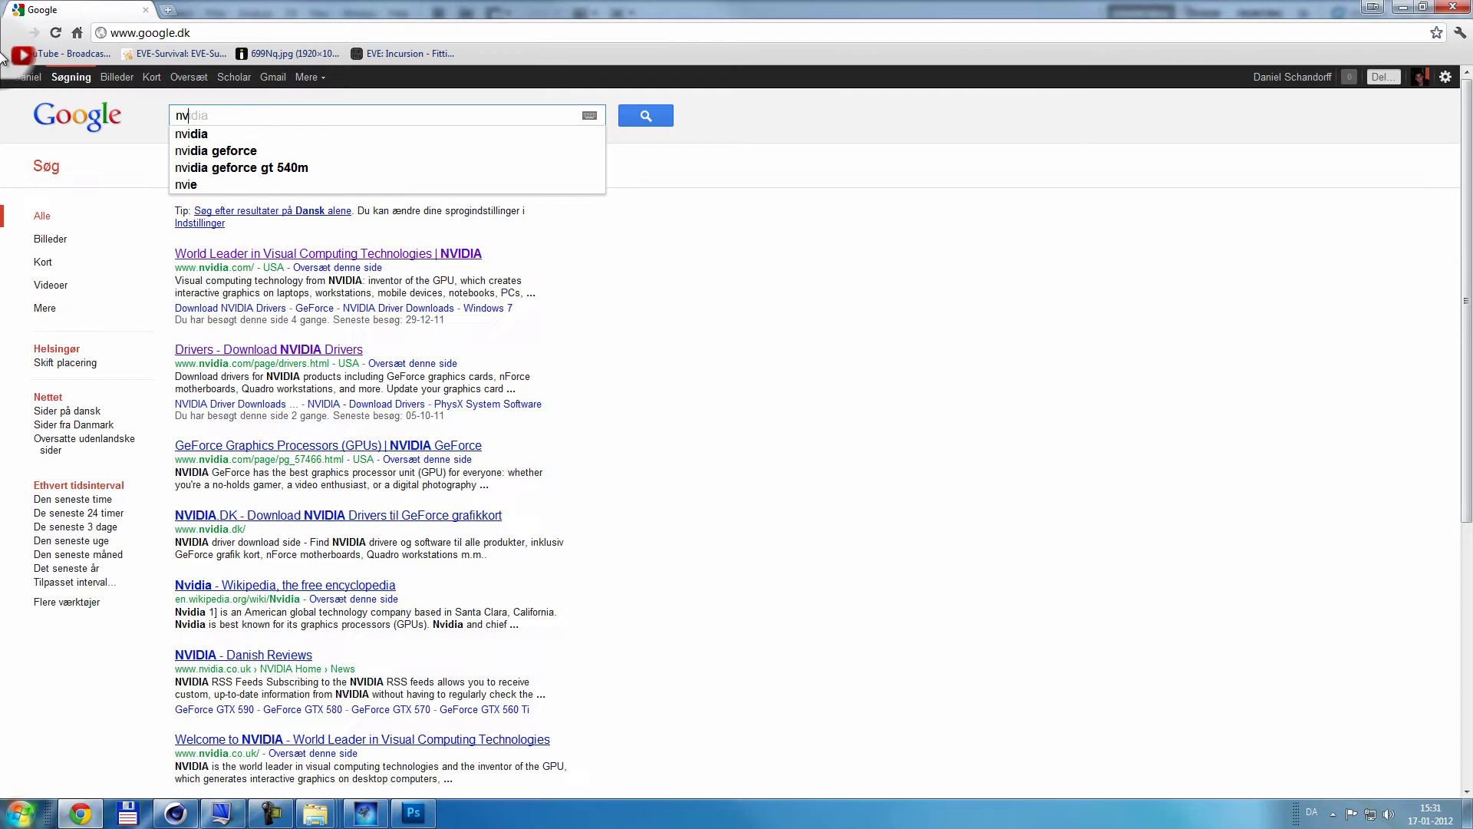
key(BackSpace)
key(BackSpace)
text(nv)
key(BackSpace)
text(vidia deve)
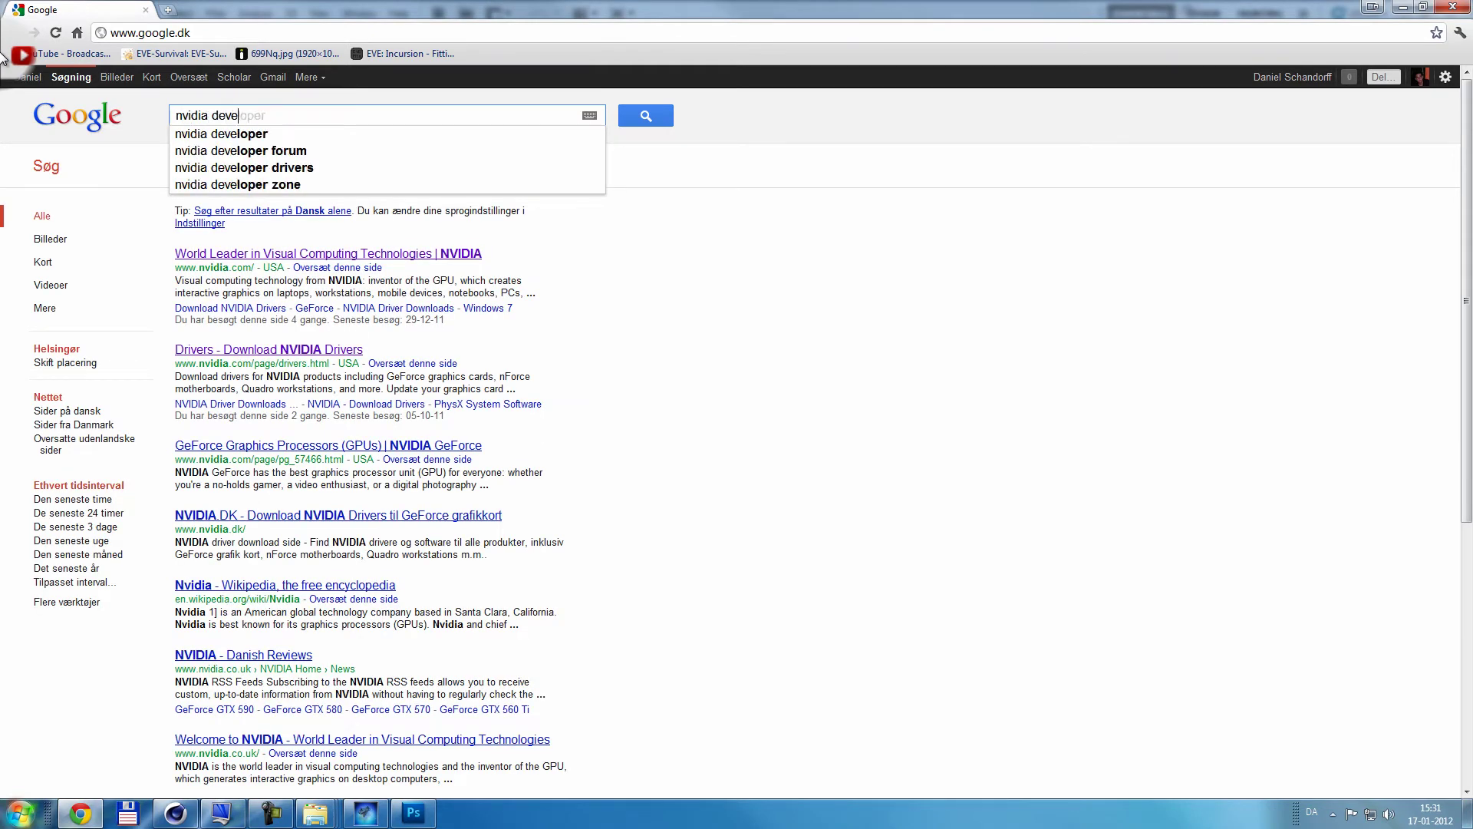
text(loper dds uti)
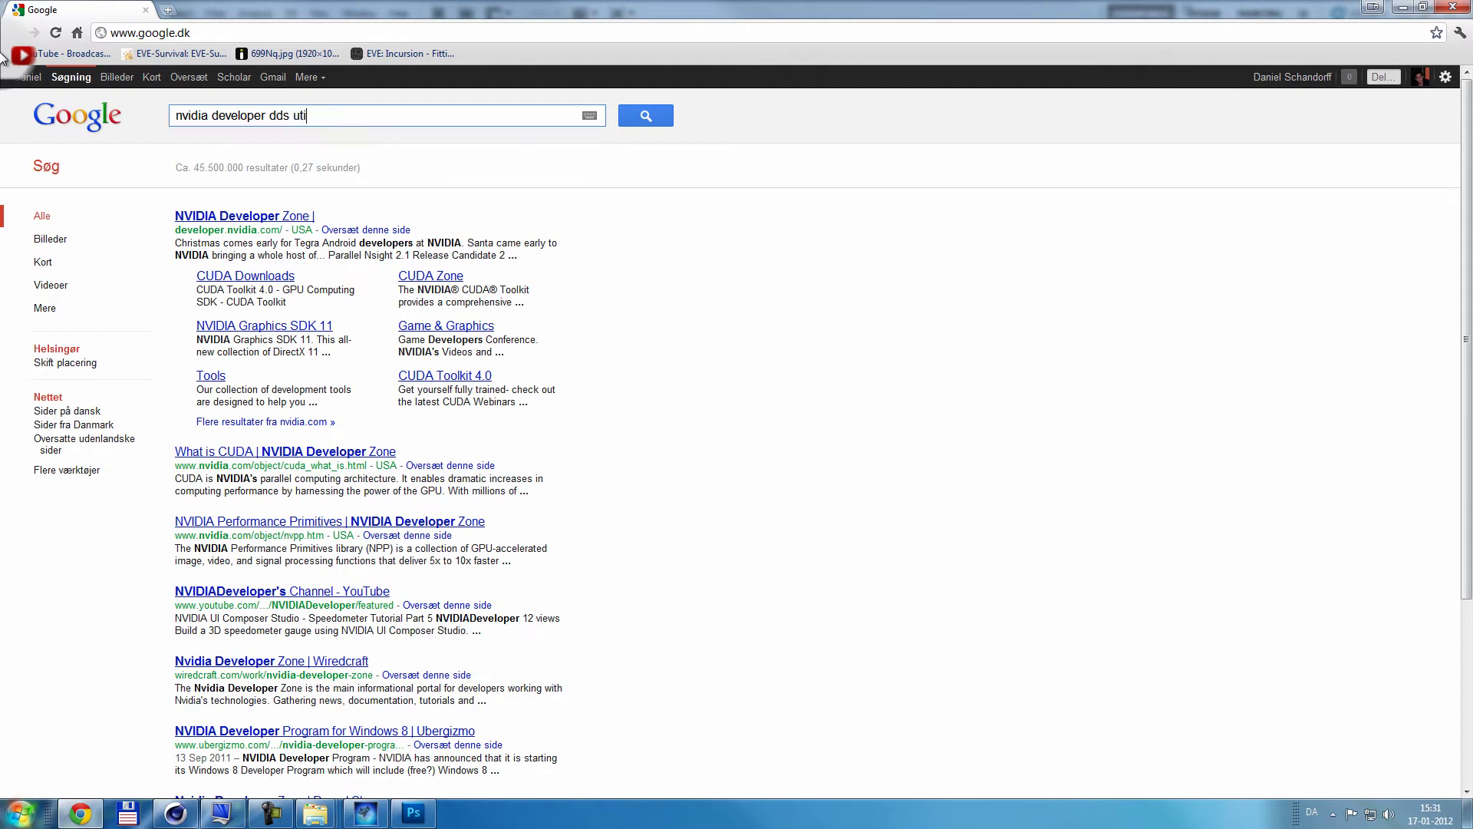
text(li)
key(Return)
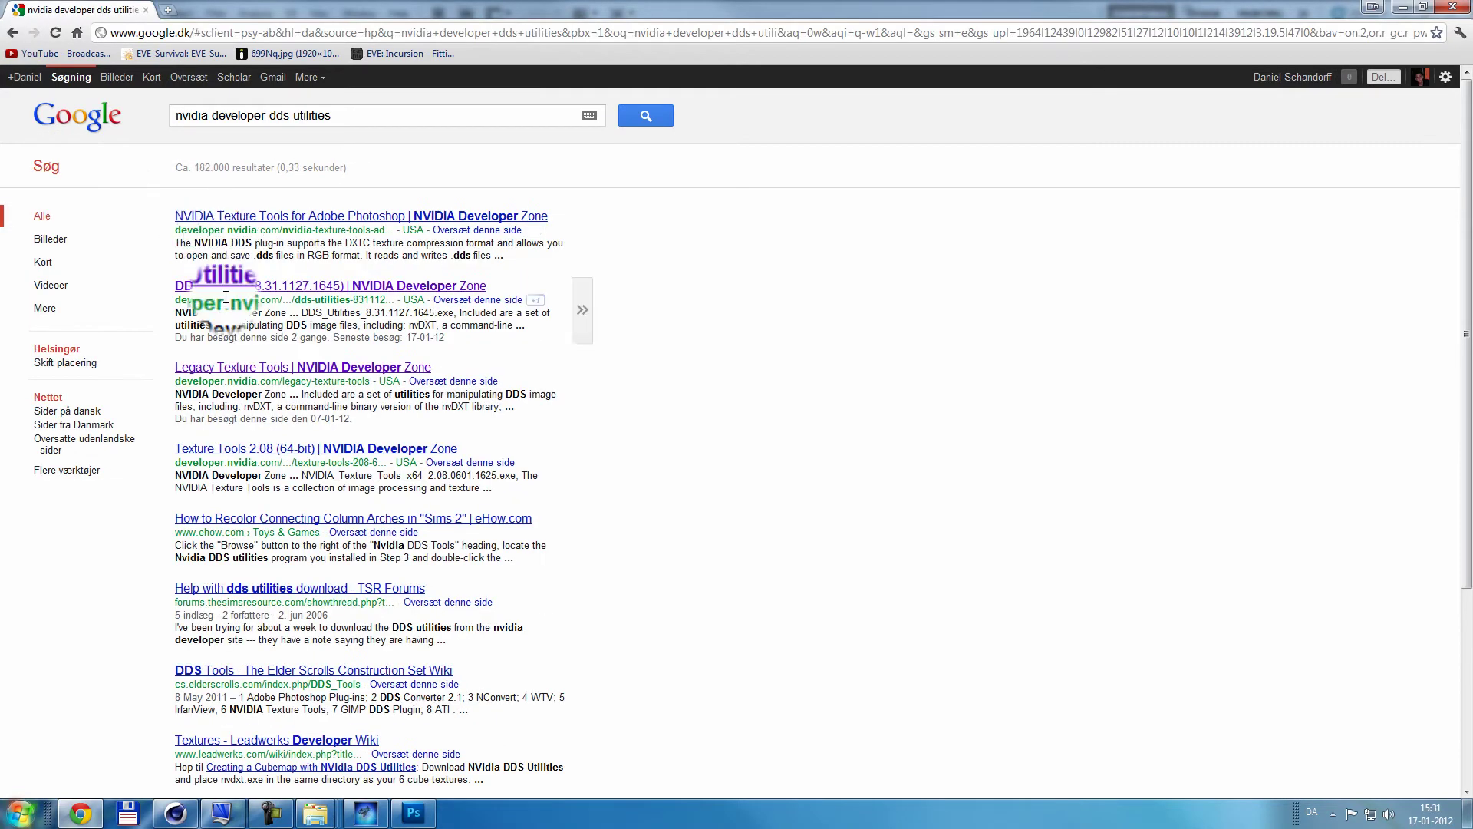
Step: Open the DDS Utilities result and download DDS_Utilities_8.31.1127.1645.exe
click(232, 281)
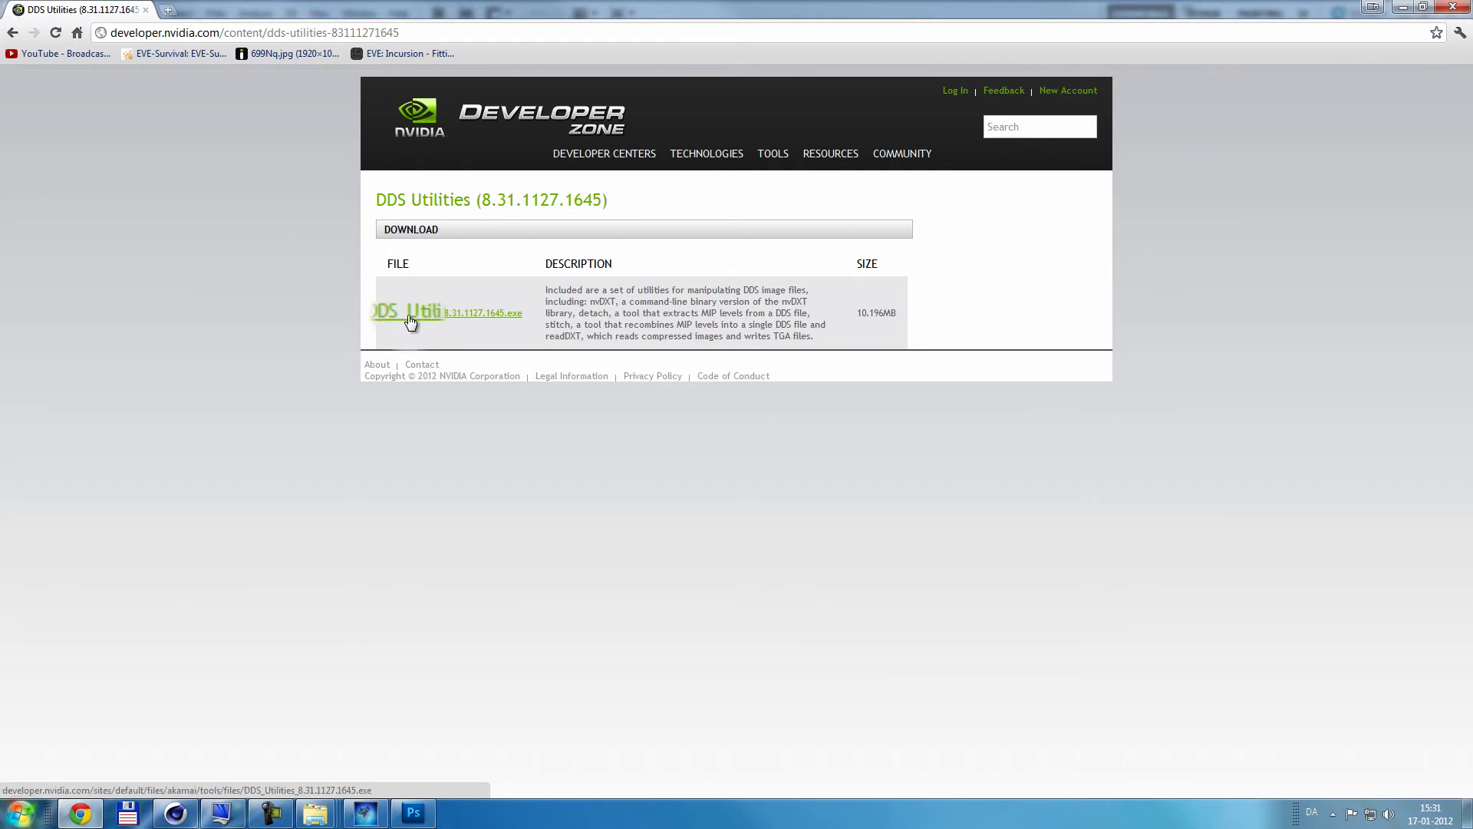
click(410, 320)
key(super)
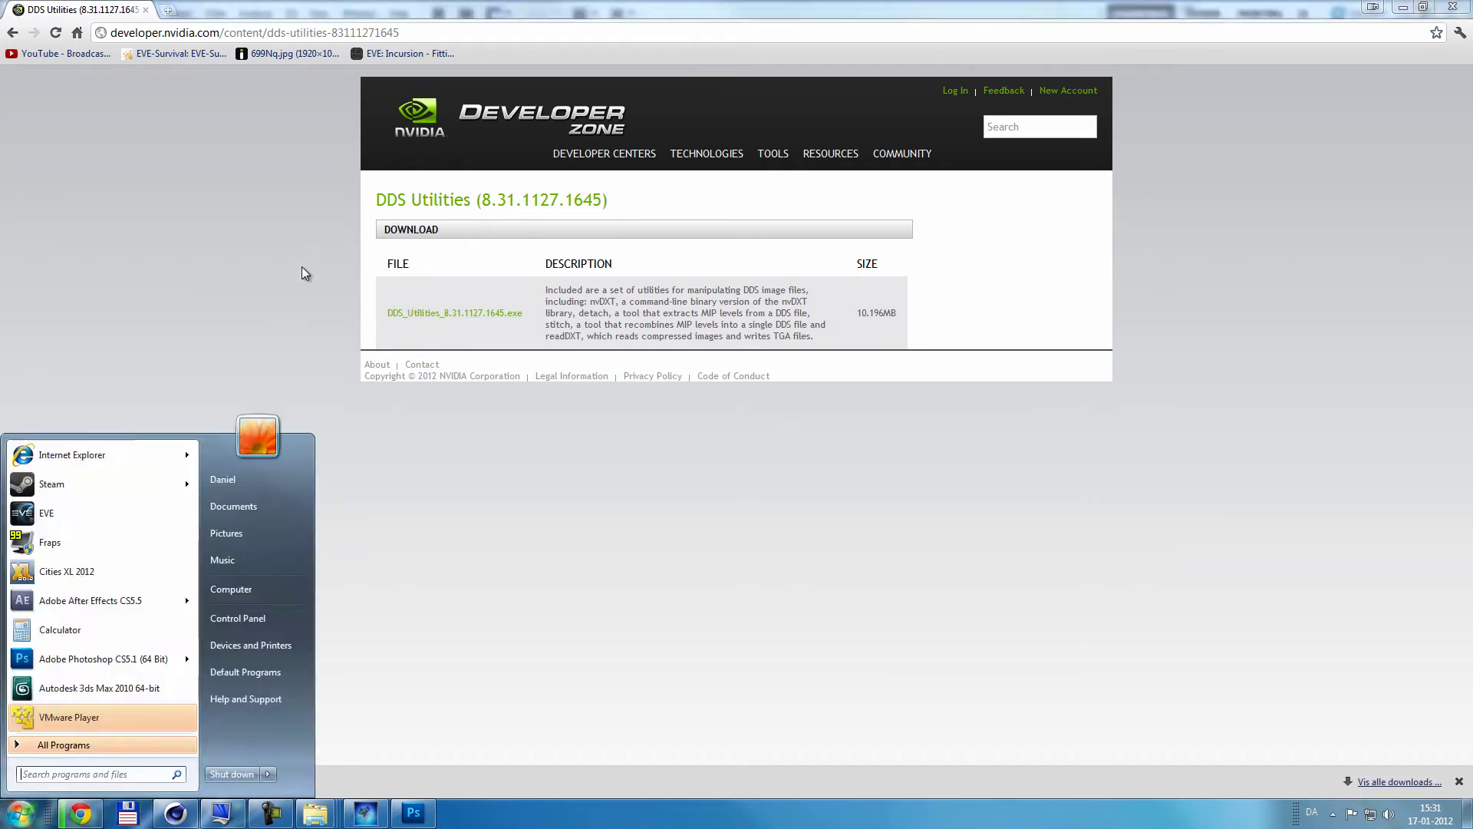
Step: Pause the DDS Utilities download in Chrome's downloads list
key(Escape)
key(ctrl+j)
click(154, 191)
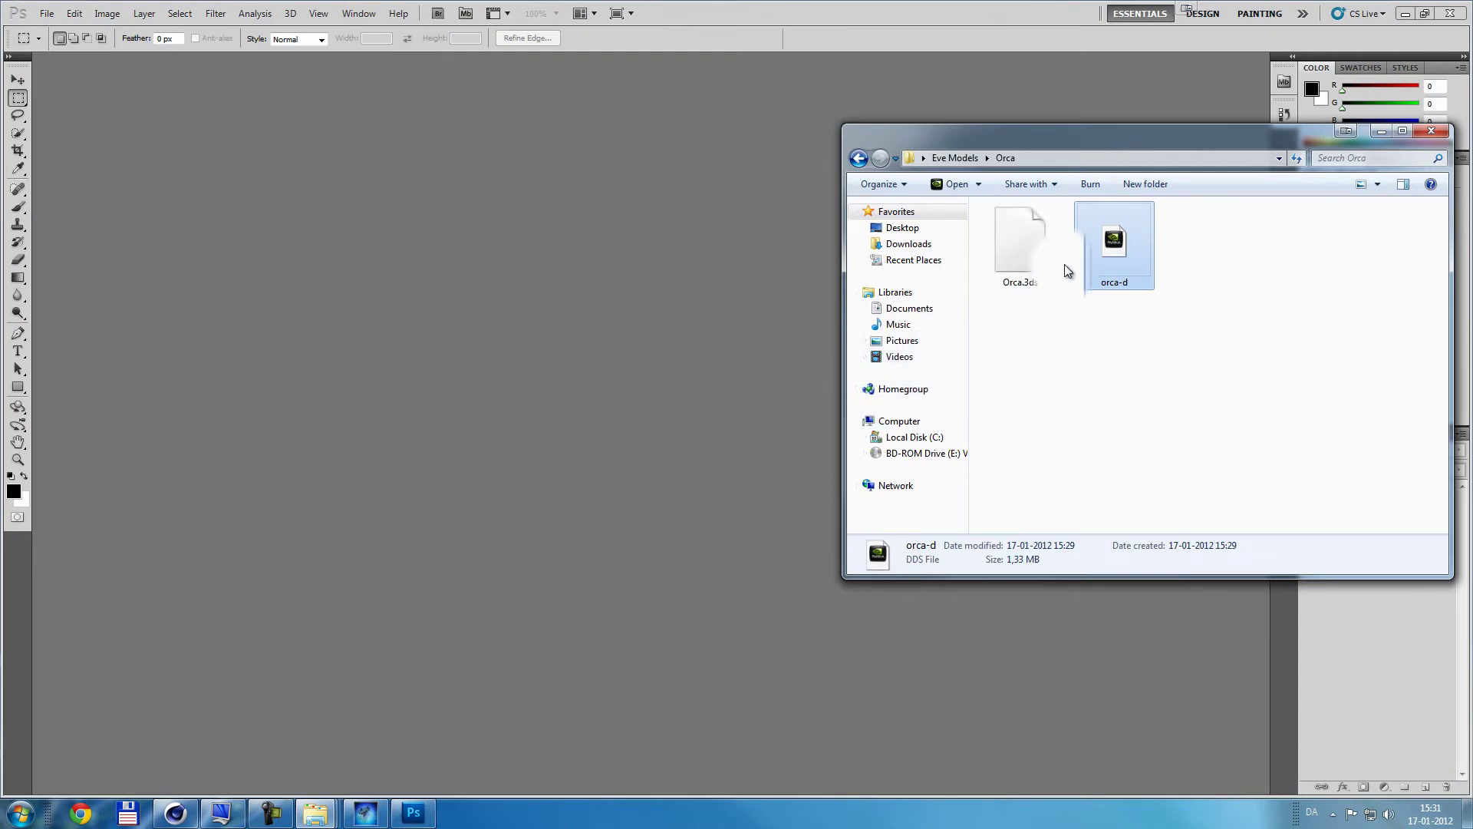
Step: Choose Open with... for the orca-d file in the Orca folder
right_click(1097, 270)
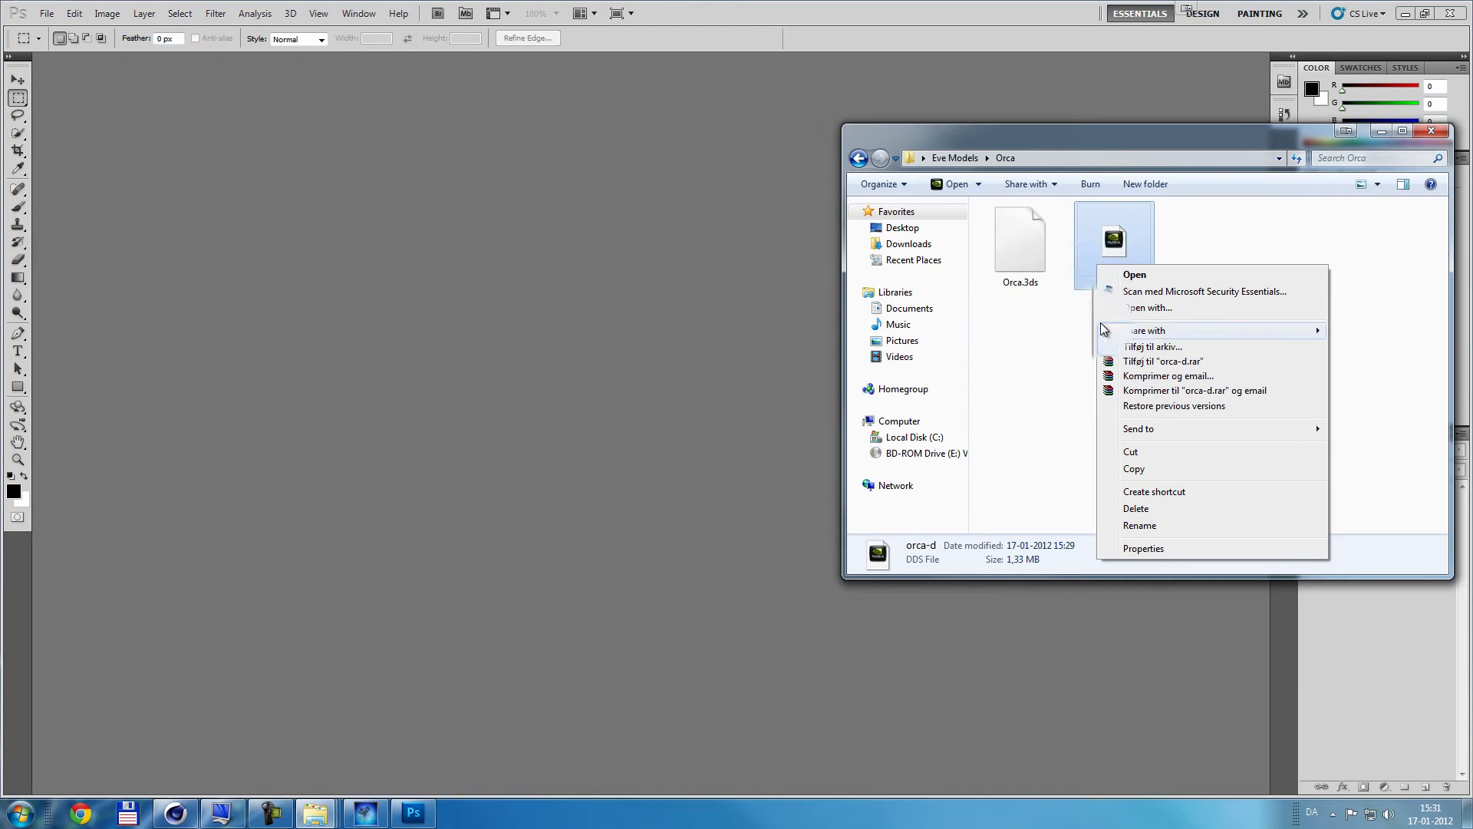
click(1085, 283)
drag(1085, 283, 1102, 255)
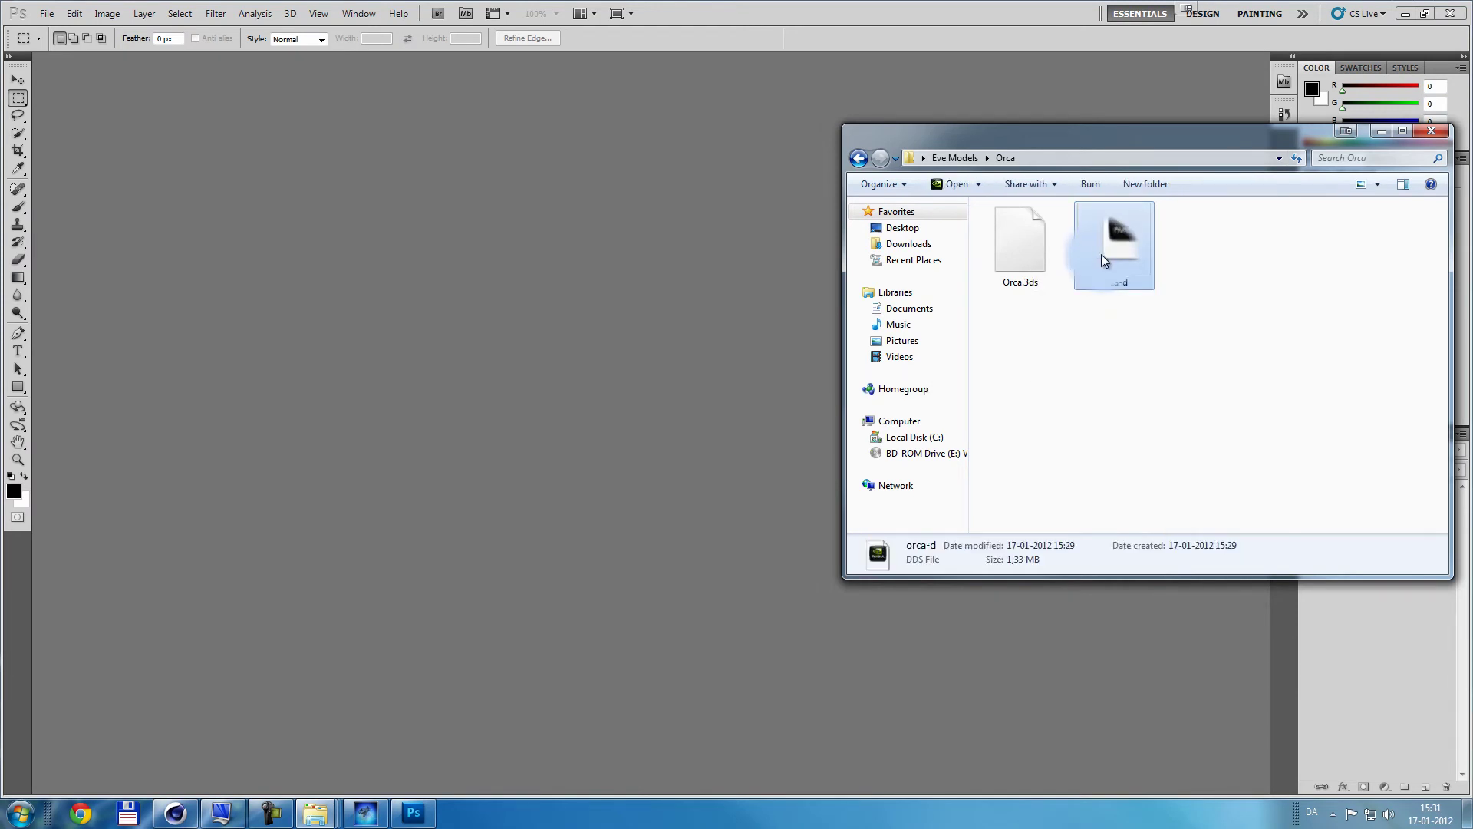
right_click(1102, 255)
click(1148, 303)
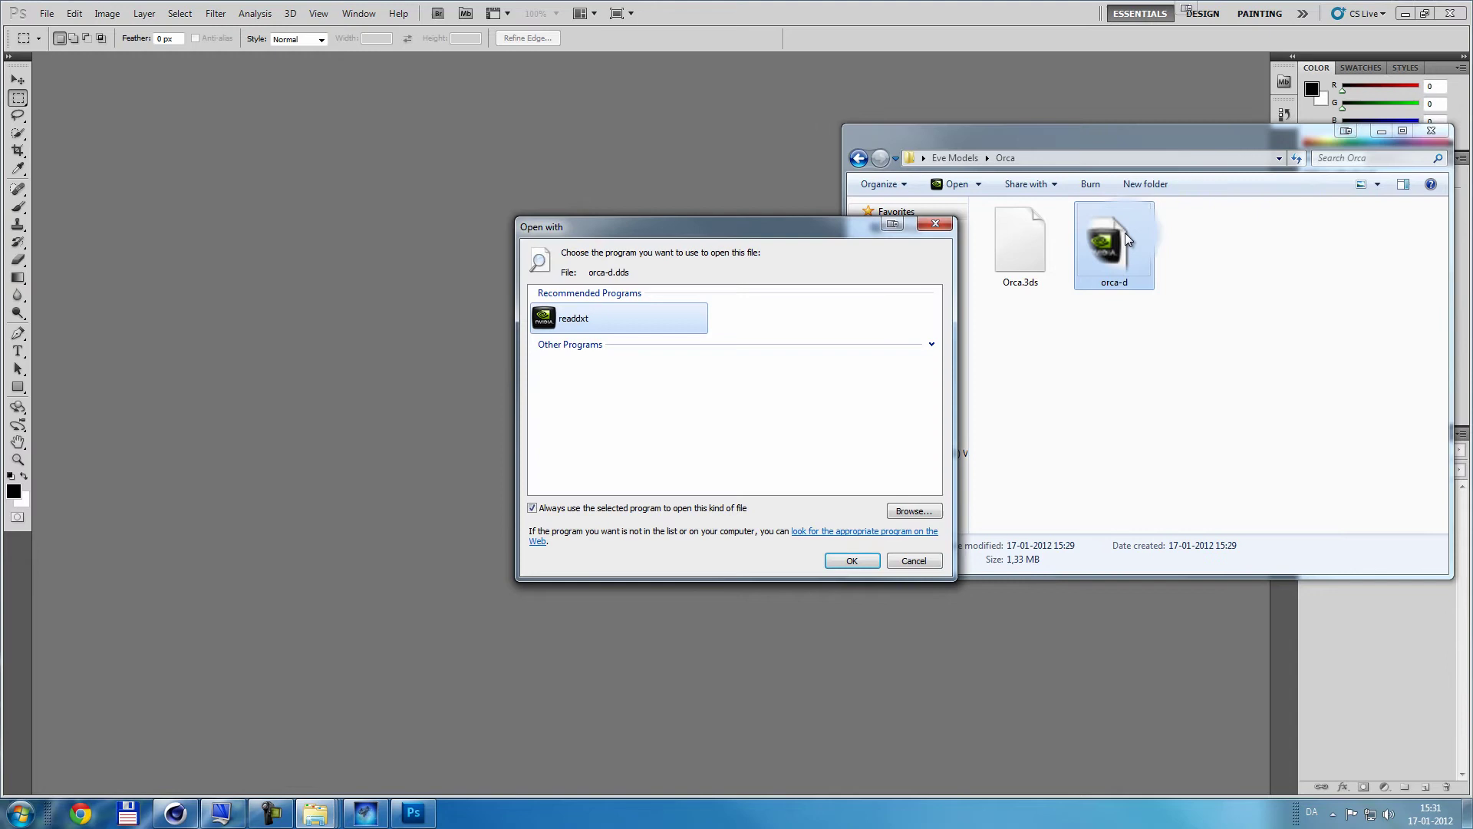
Step: Browse for a program and open Program Files on Local Disk (C:)
click(914, 508)
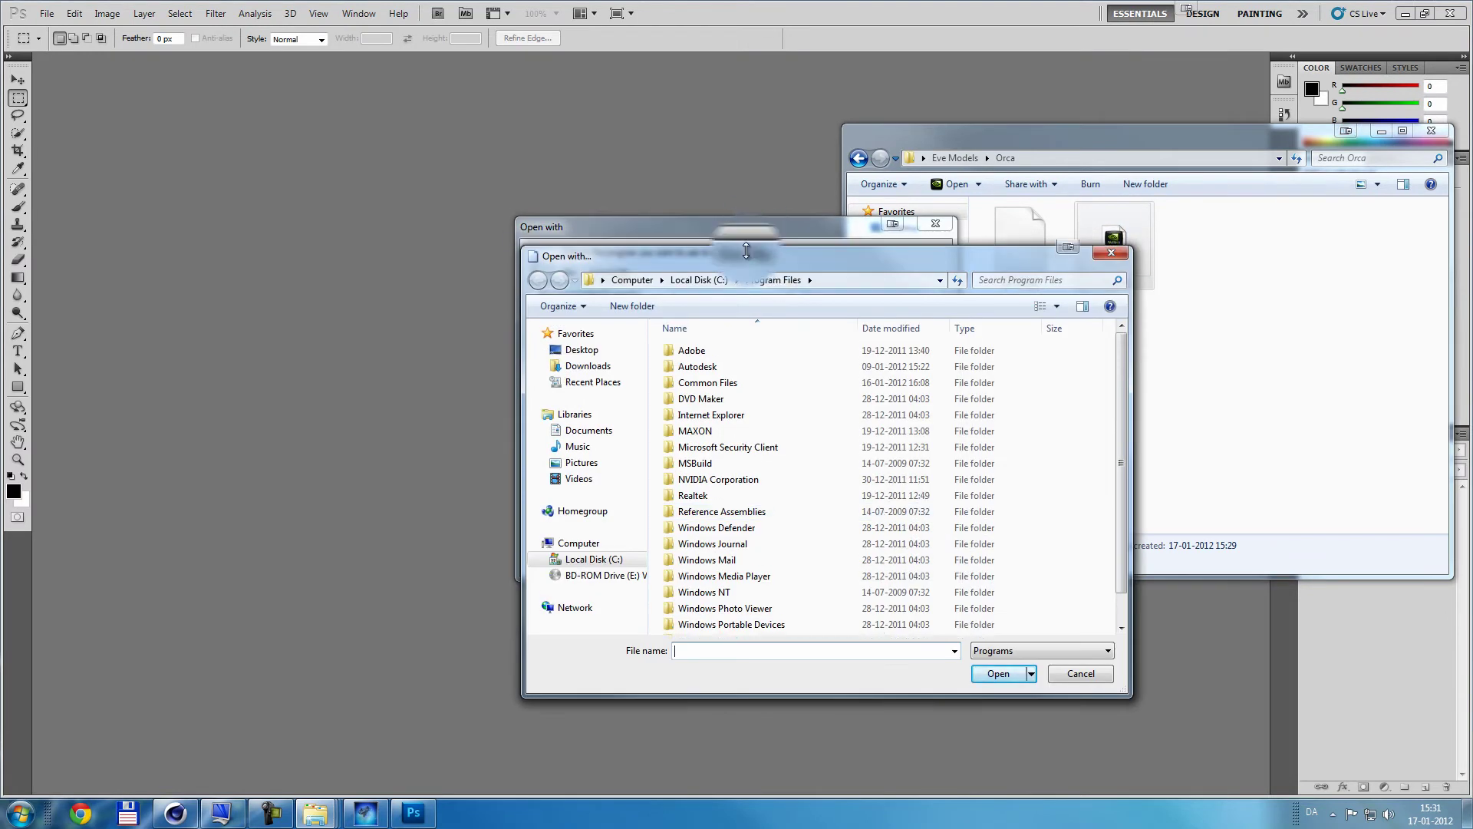
drag(629, 257, 256, 205)
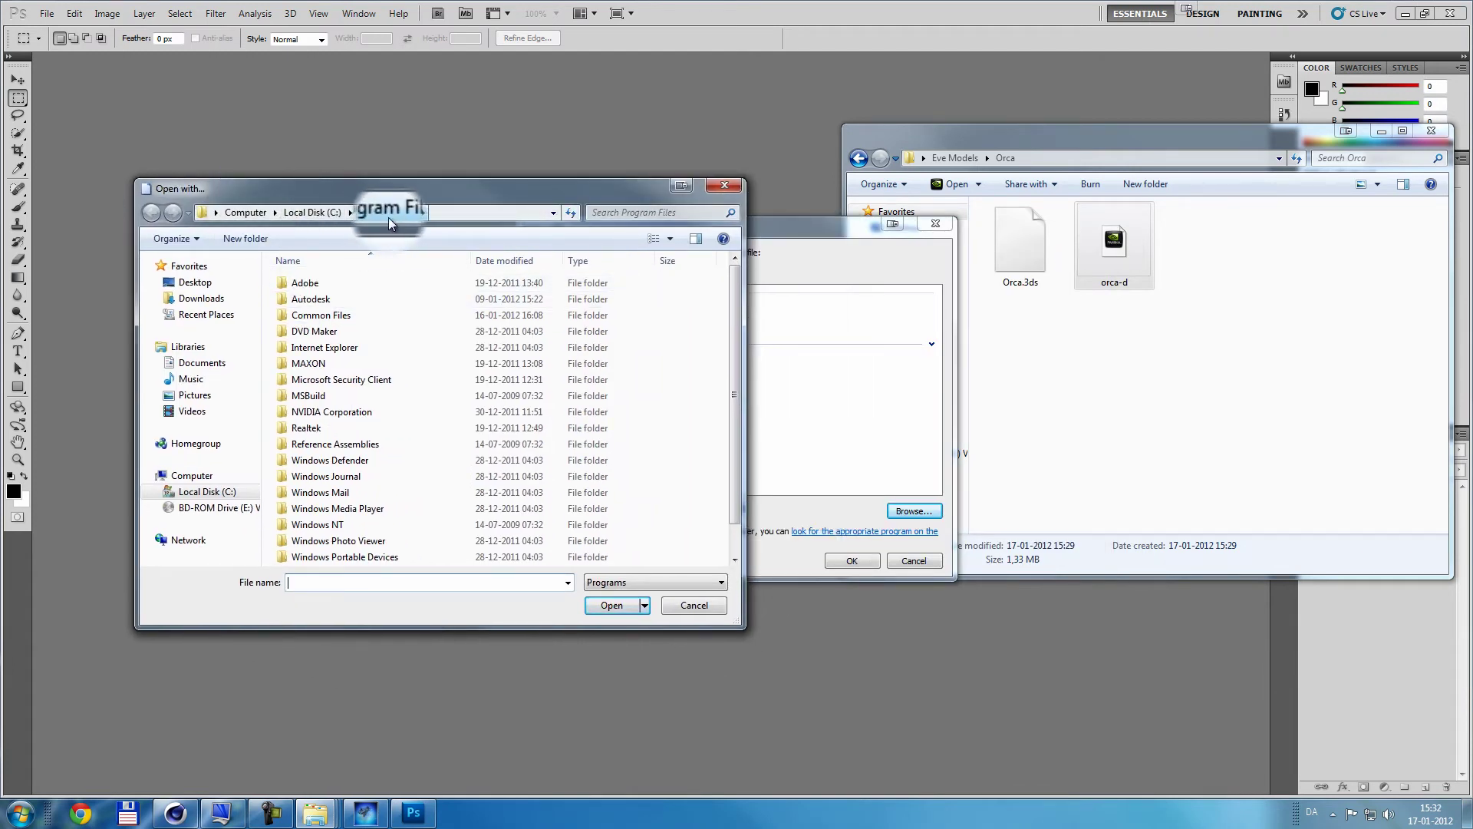
click(350, 213)
click(314, 212)
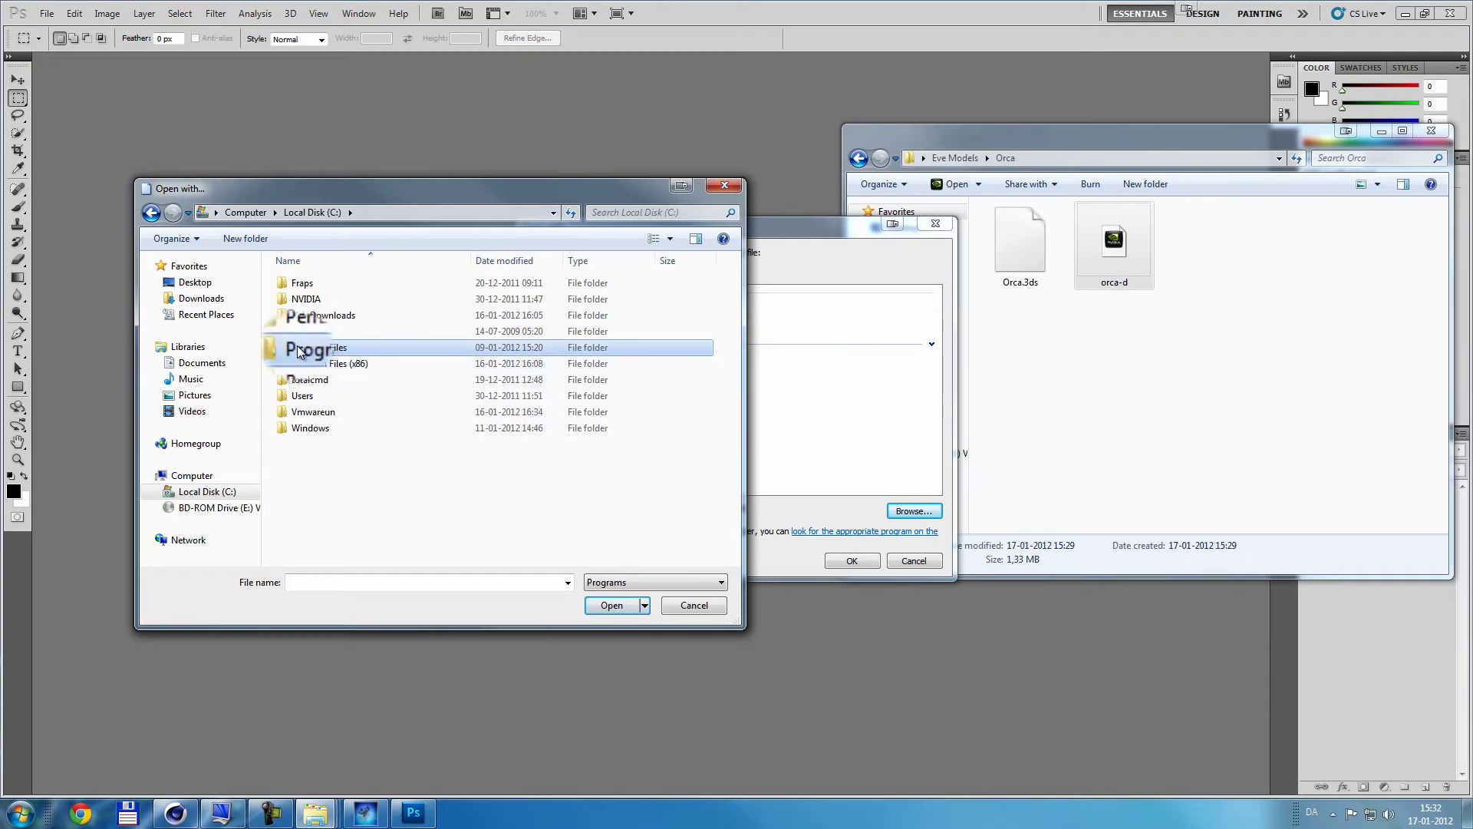
double_click(299, 351)
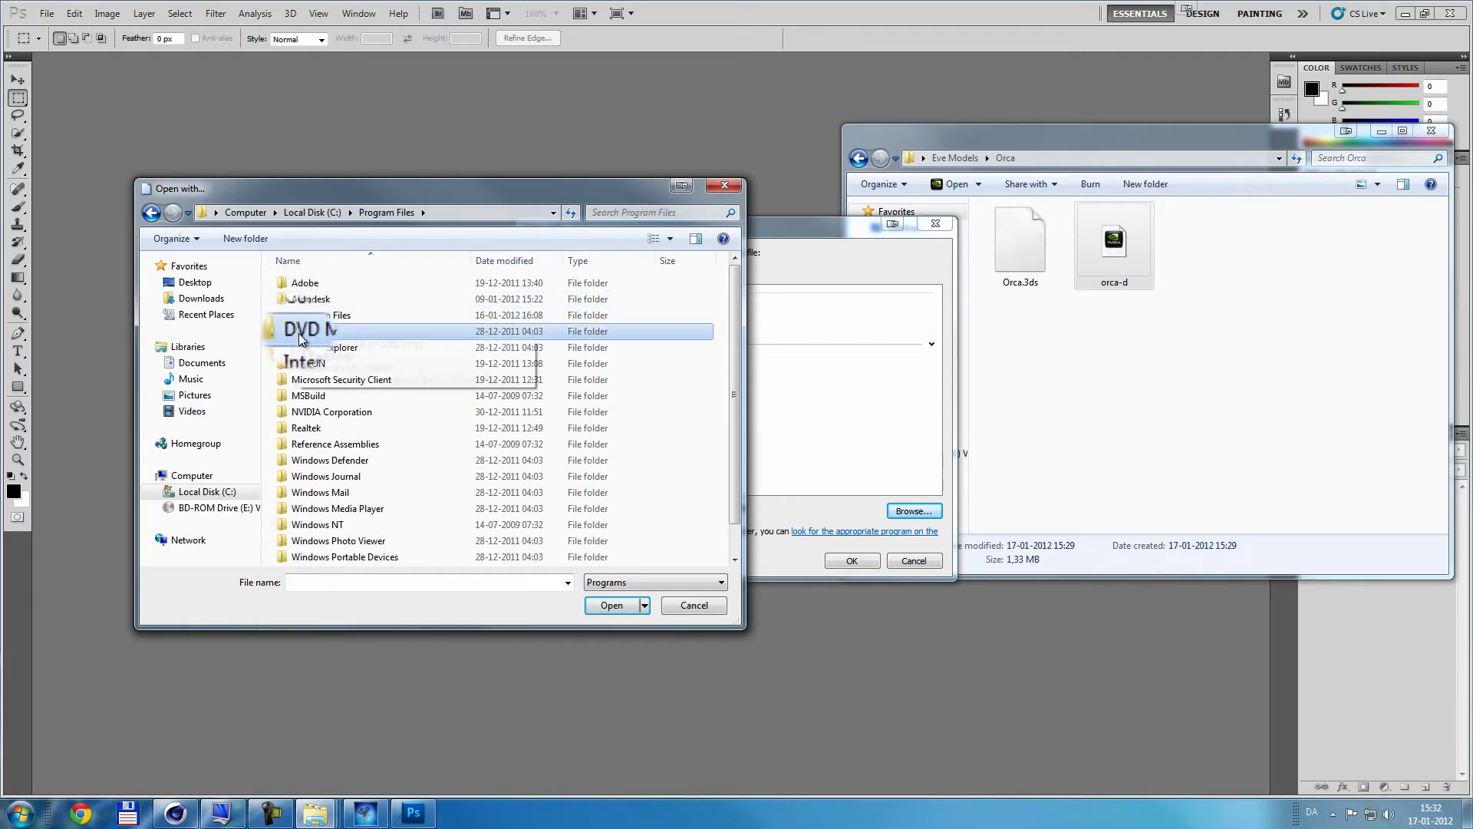
Step: Search the NVIDIA Corporation subfolders in Program Files for the DDS utilities
key(n)
double_click(293, 415)
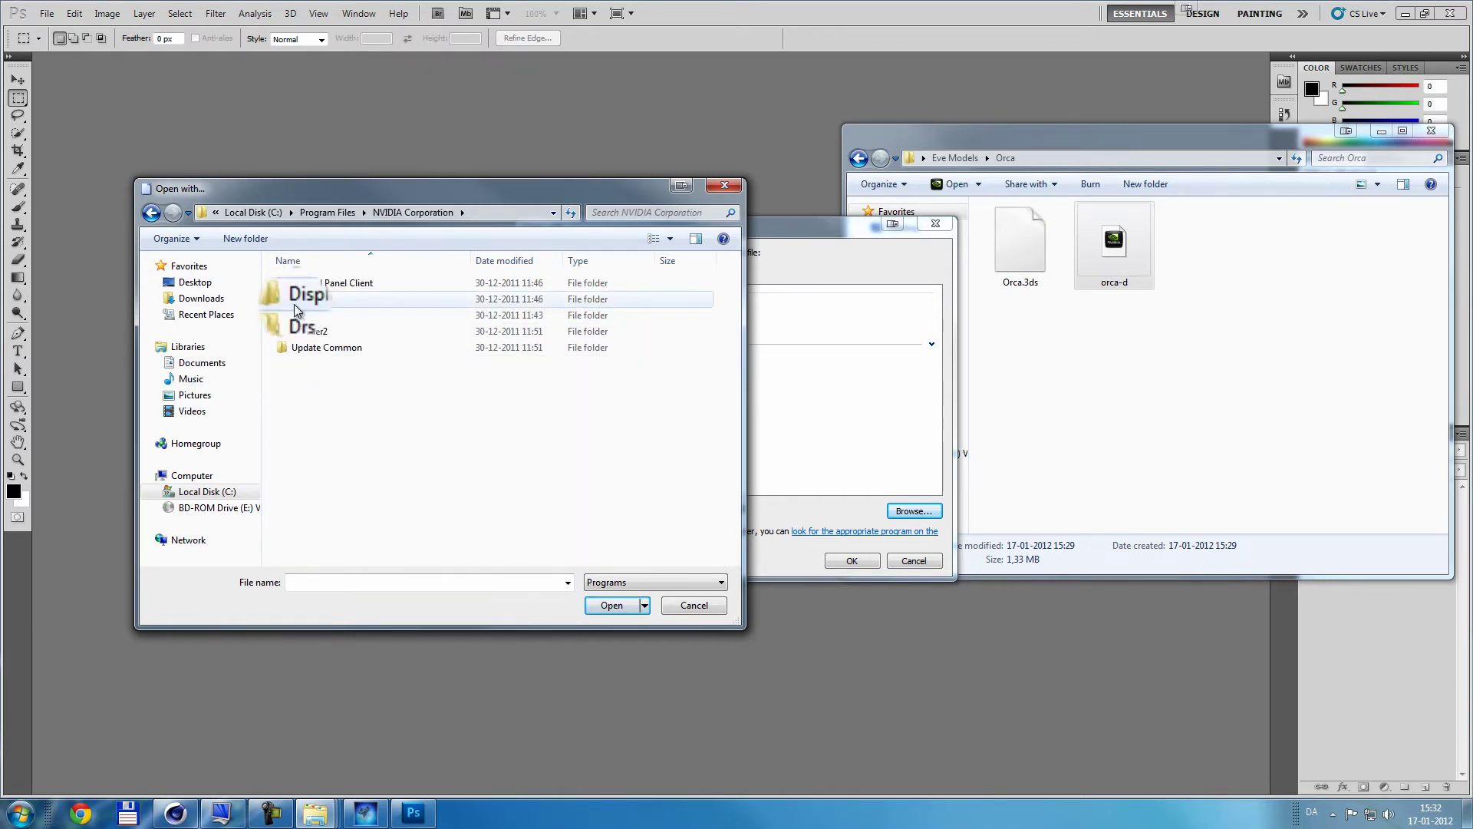
double_click(323, 299)
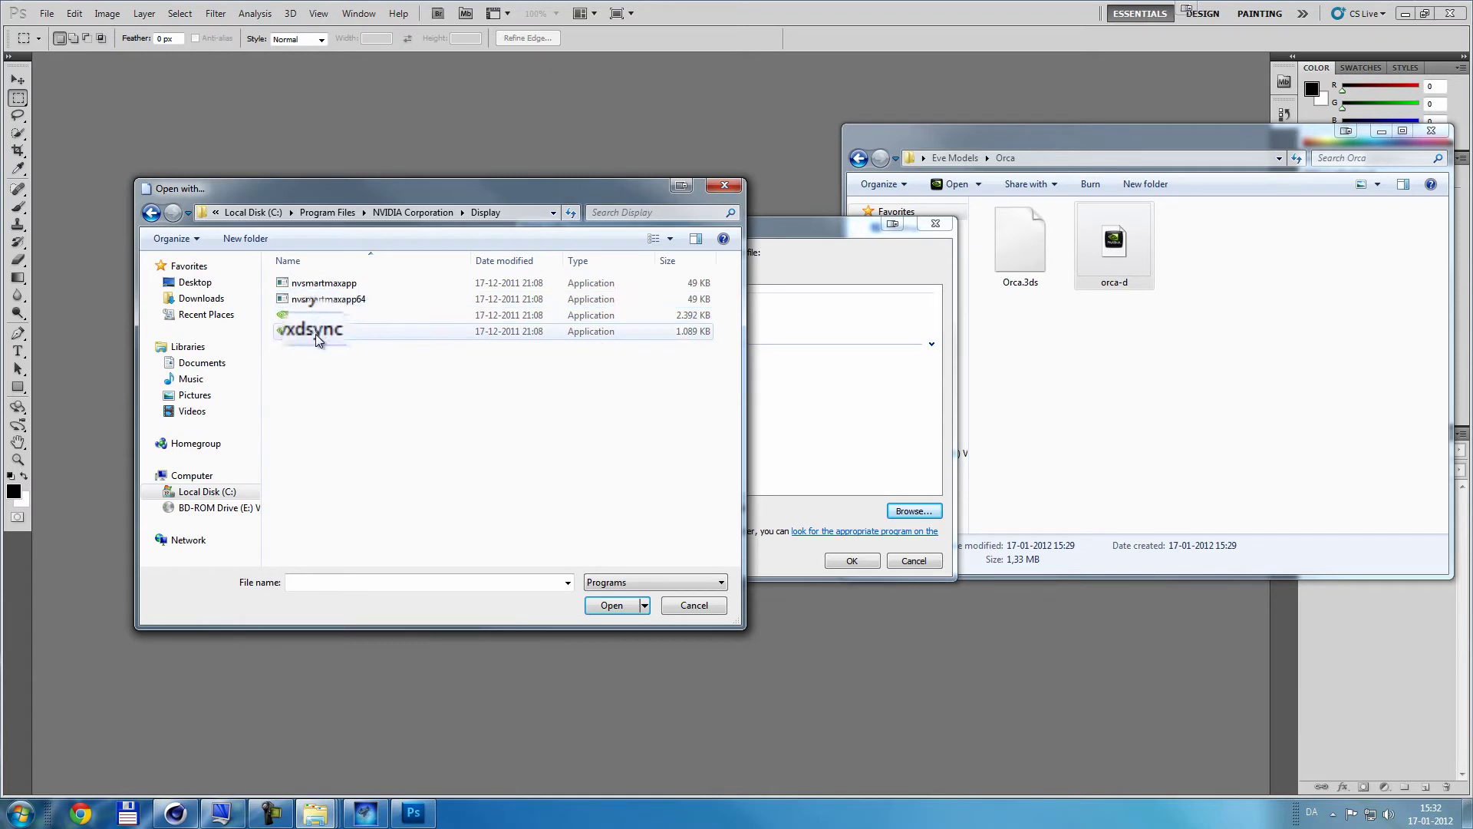
key(BackSpace)
double_click(306, 312)
key(BackSpace)
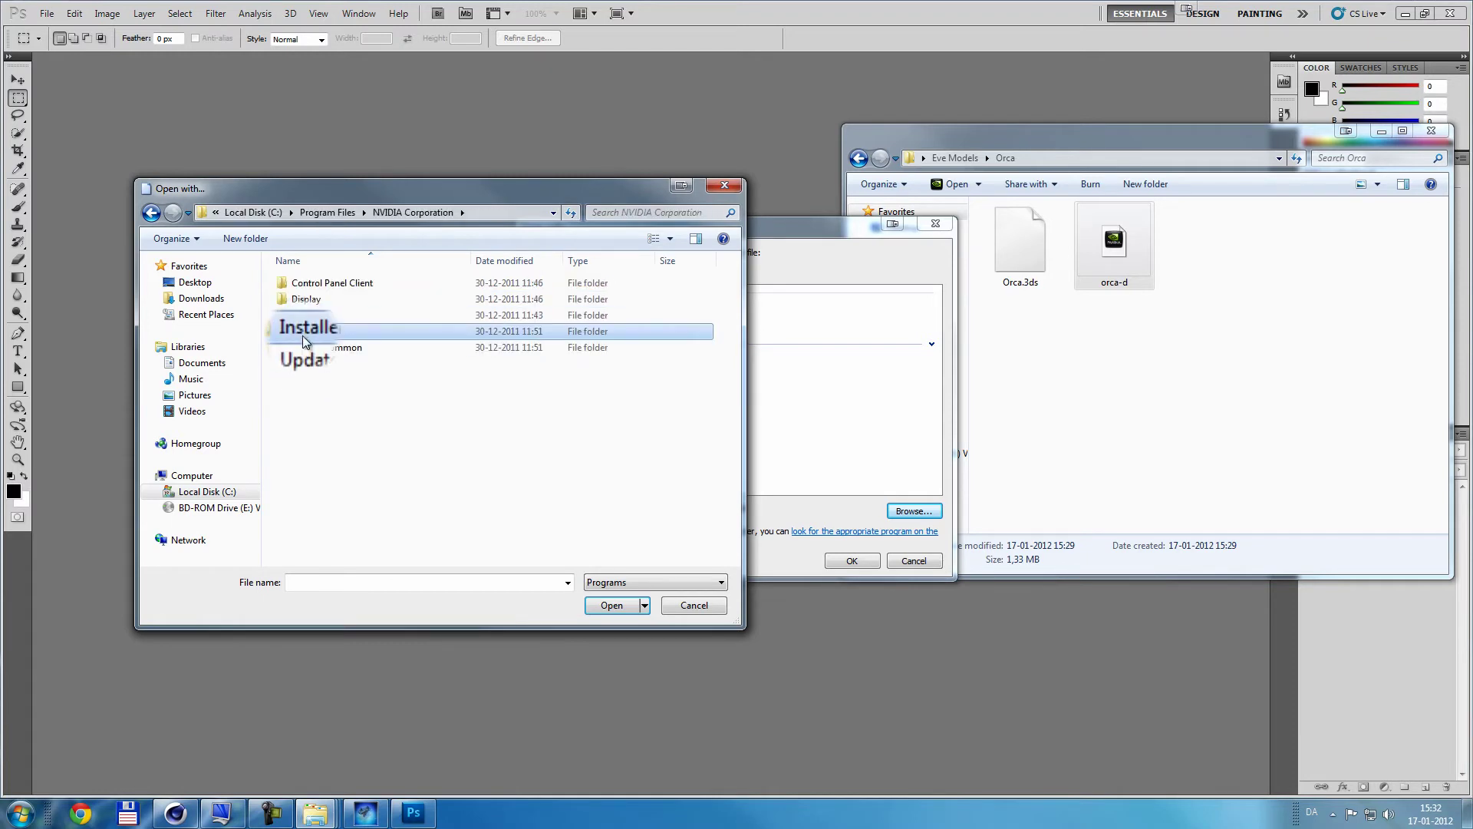
double_click(303, 334)
key(BackSpace)
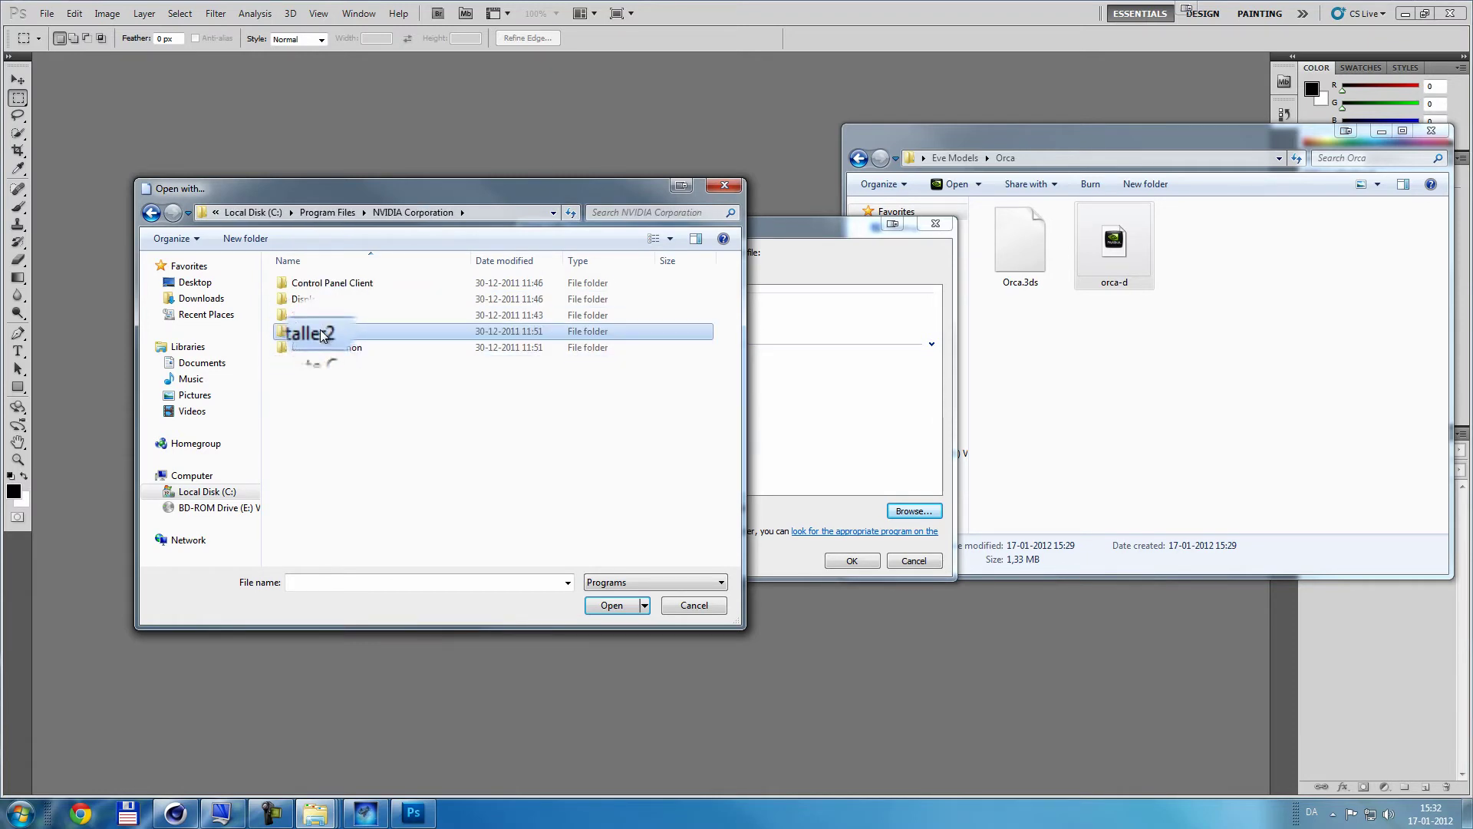
double_click(315, 347)
key(BackSpace)
double_click(310, 286)
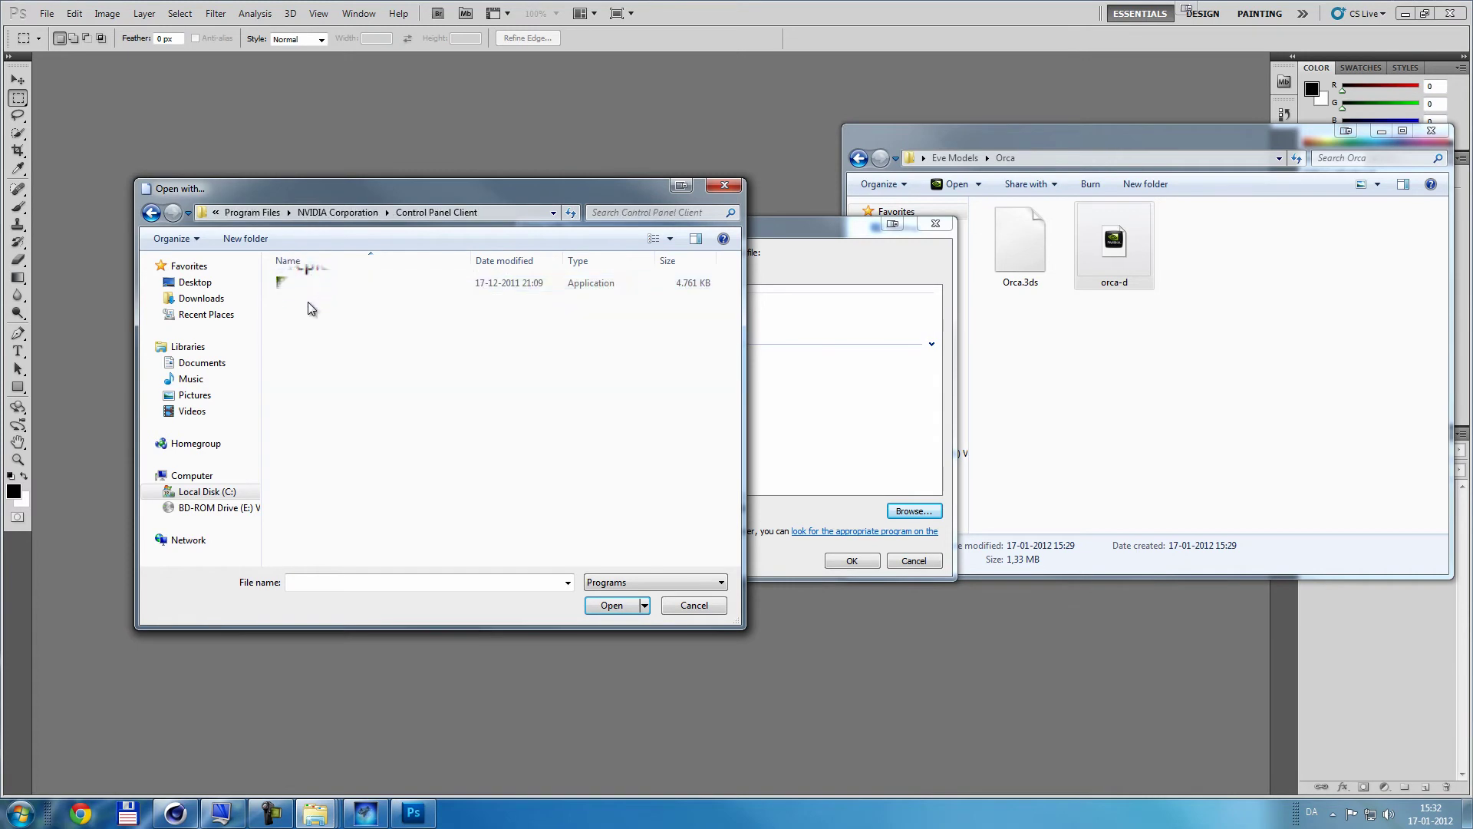
key(BackSpace)
Step: Check the Installer2 folder's Display.NVIRUSB.0 and Display.3DVision.0 subfolders for the utilities
click(311, 301)
double_click(312, 334)
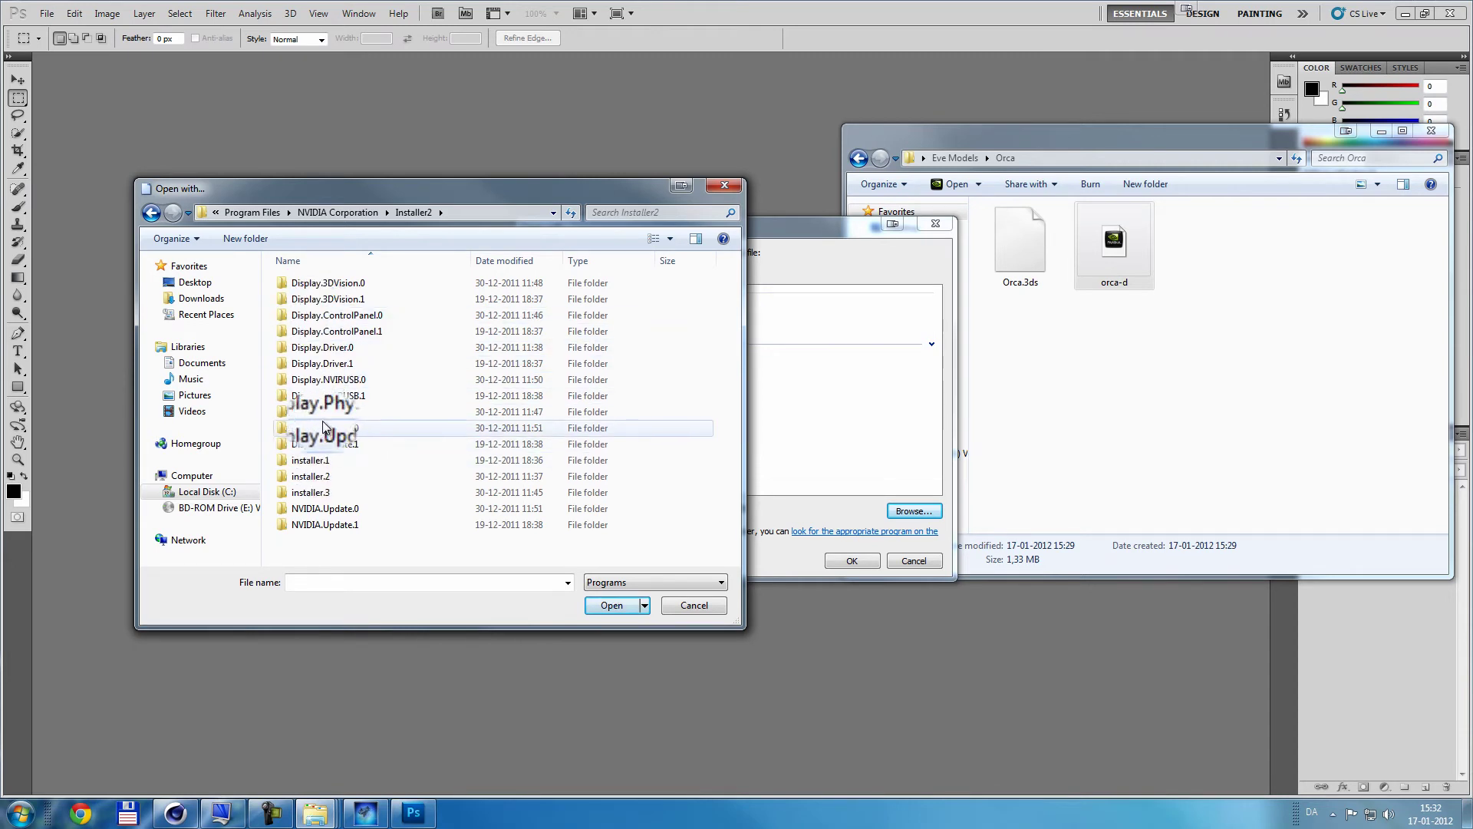
double_click(324, 381)
key(BackSpace)
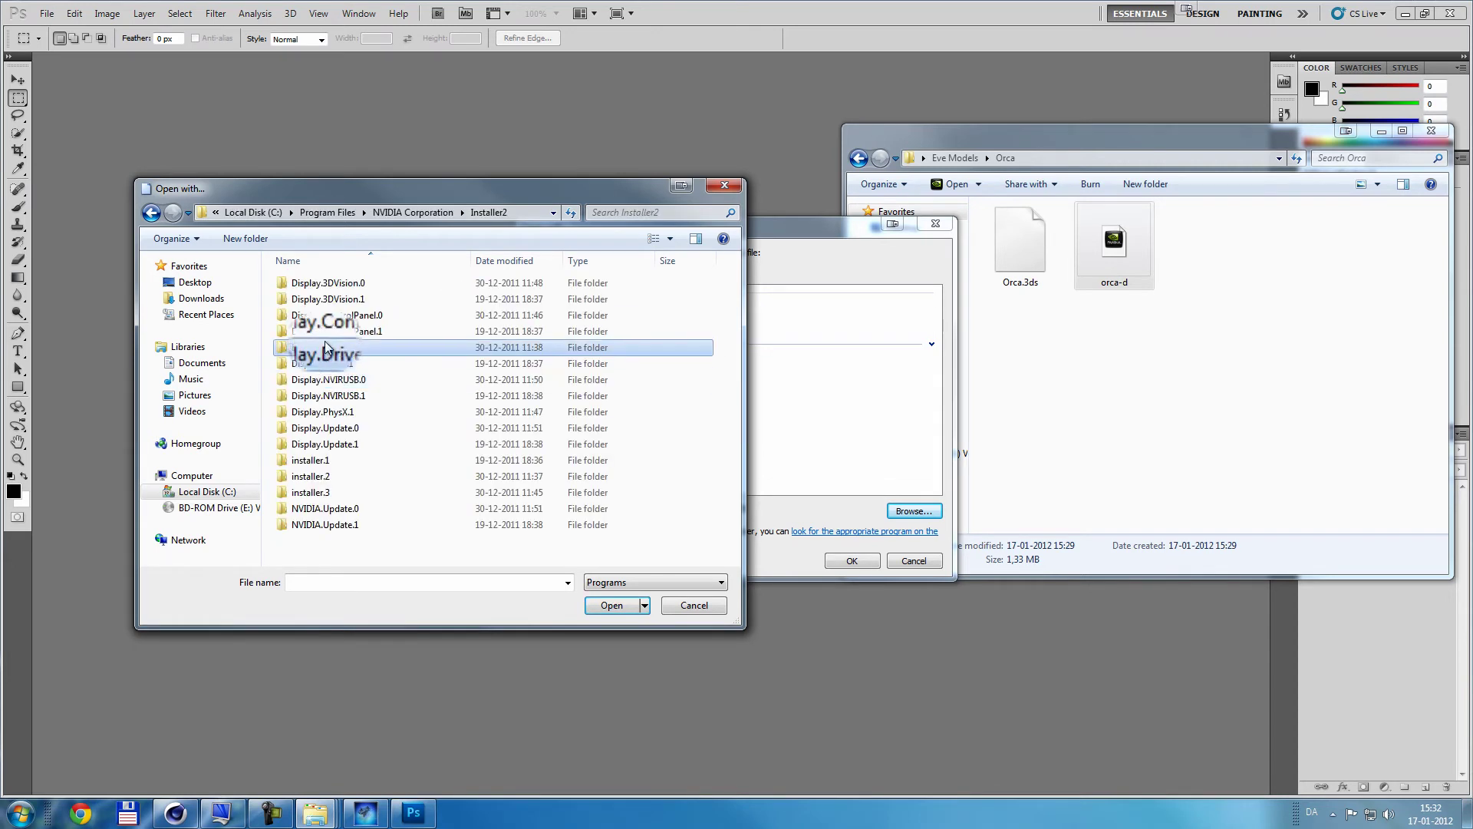
double_click(331, 285)
key(BackSpace)
key(BackSpace)
key(BackSpace)
key(BackSpace)
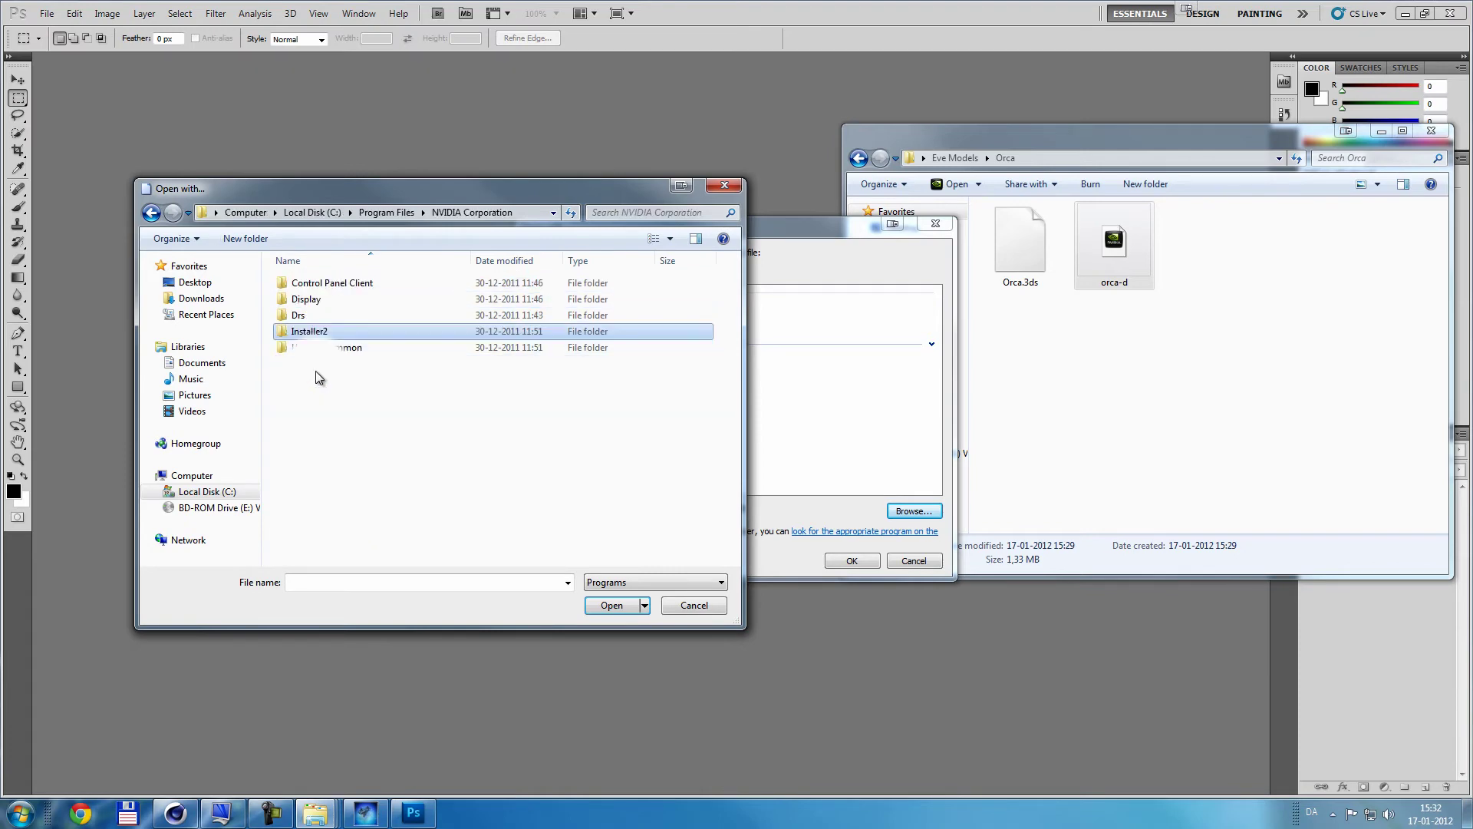
Step: Locate DDS Utilities under Program Files (x86) > NVIDIA Corporation
double_click(310, 372)
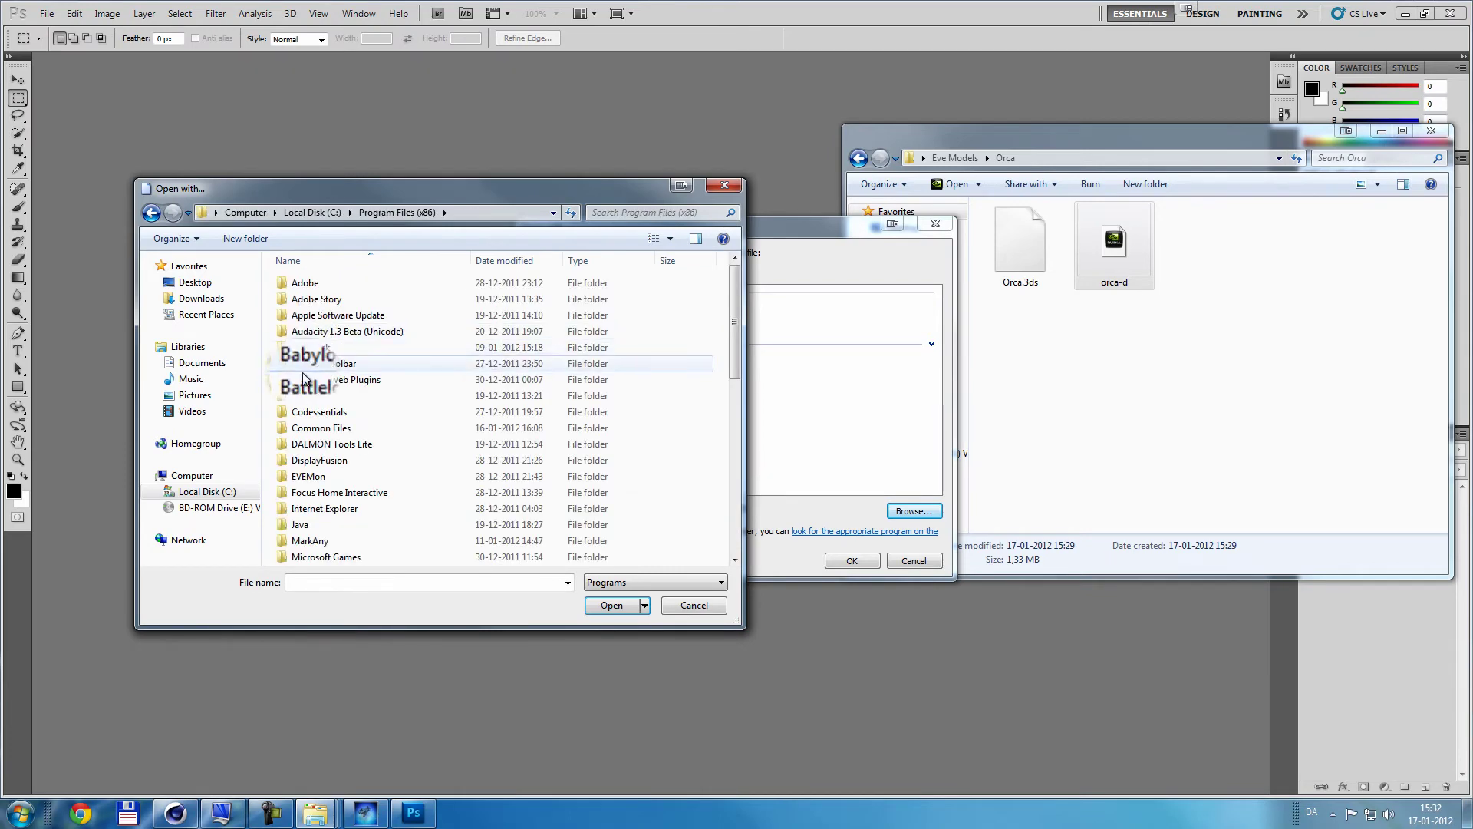
scroll(306, 376, down, 10)
double_click(310, 295)
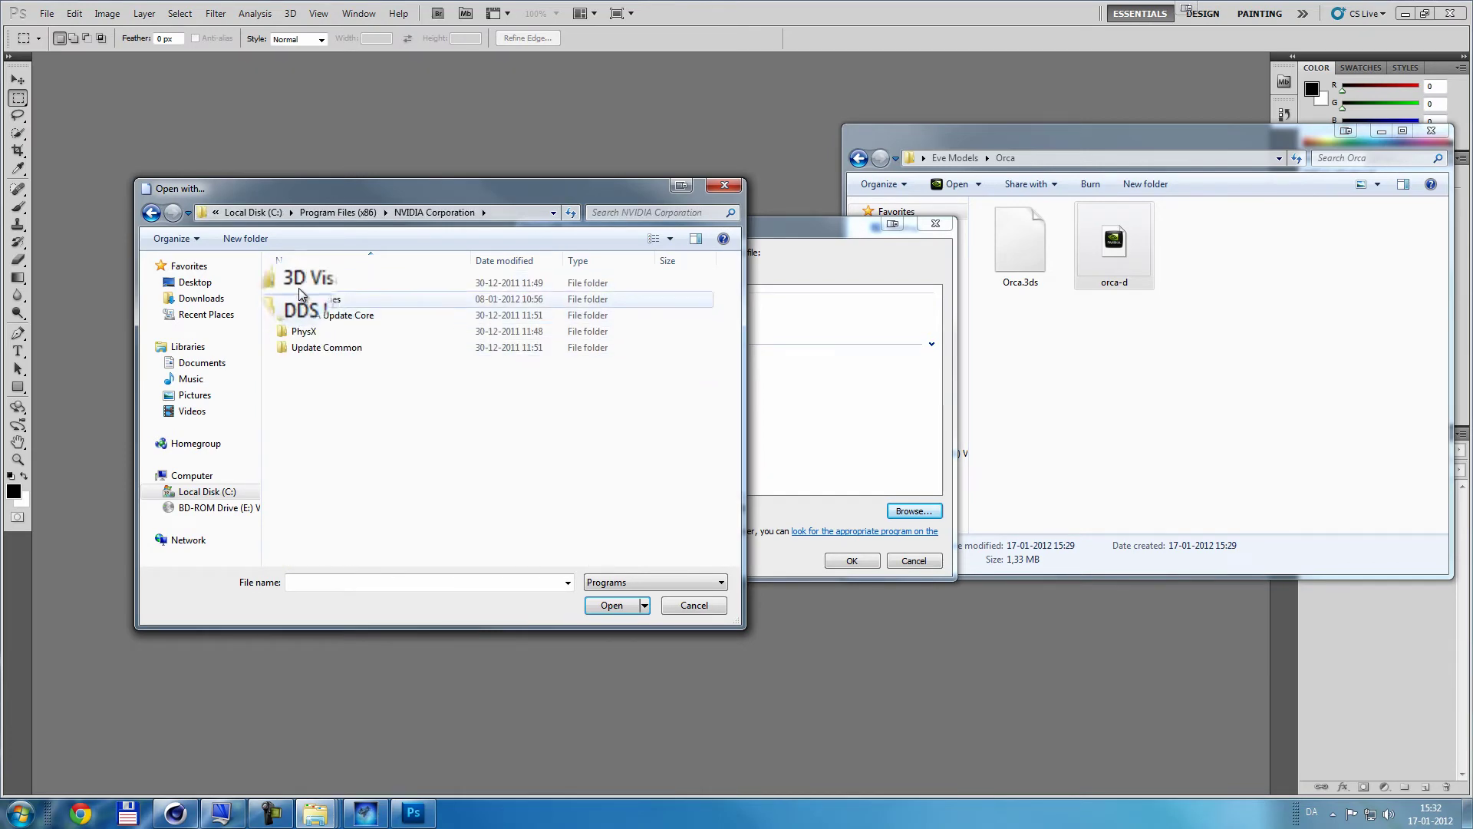
click(304, 299)
double_click(304, 300)
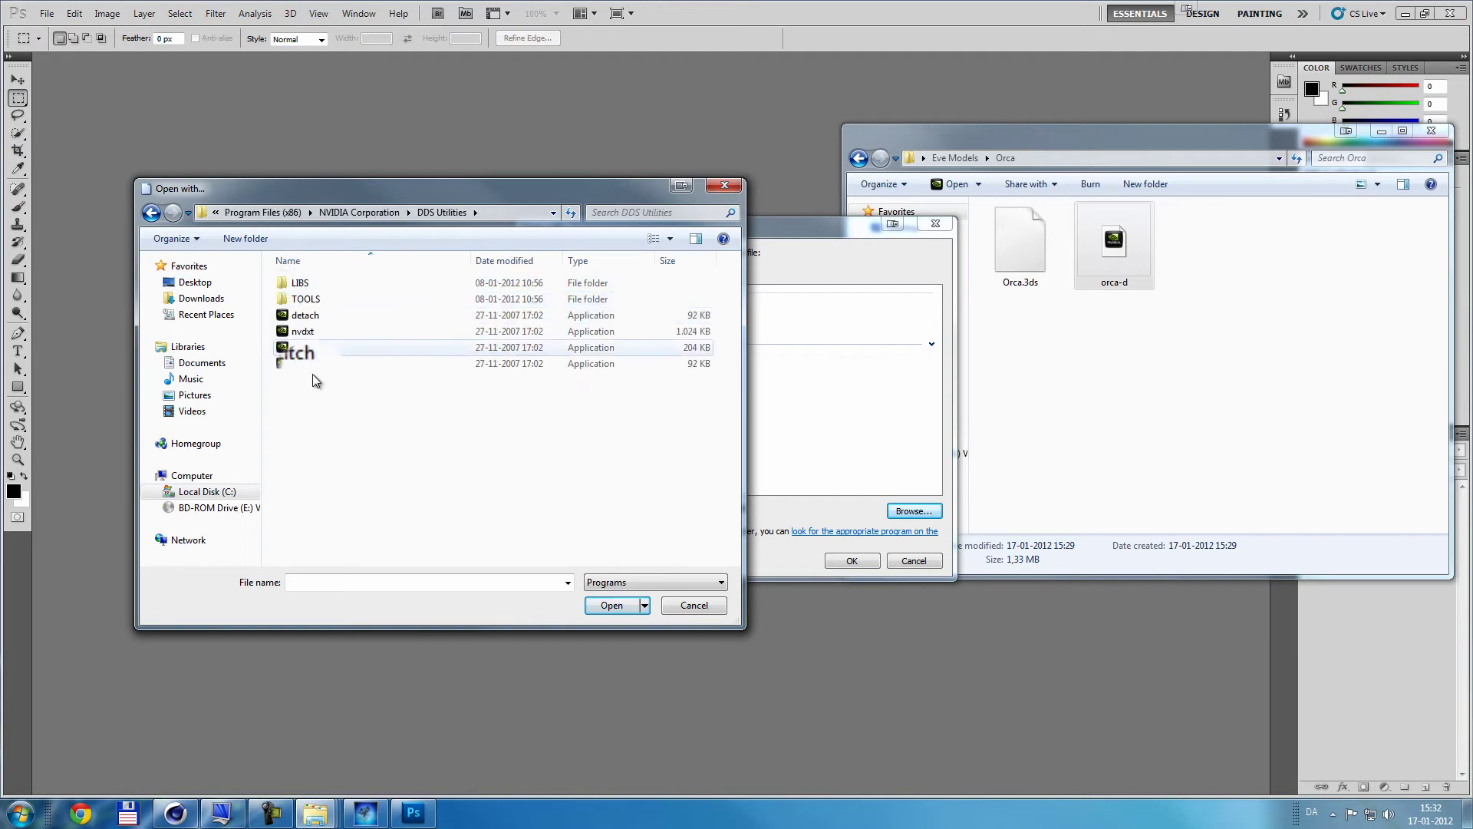
key(BackSpace)
key(BackSpace)
key(BackSpace)
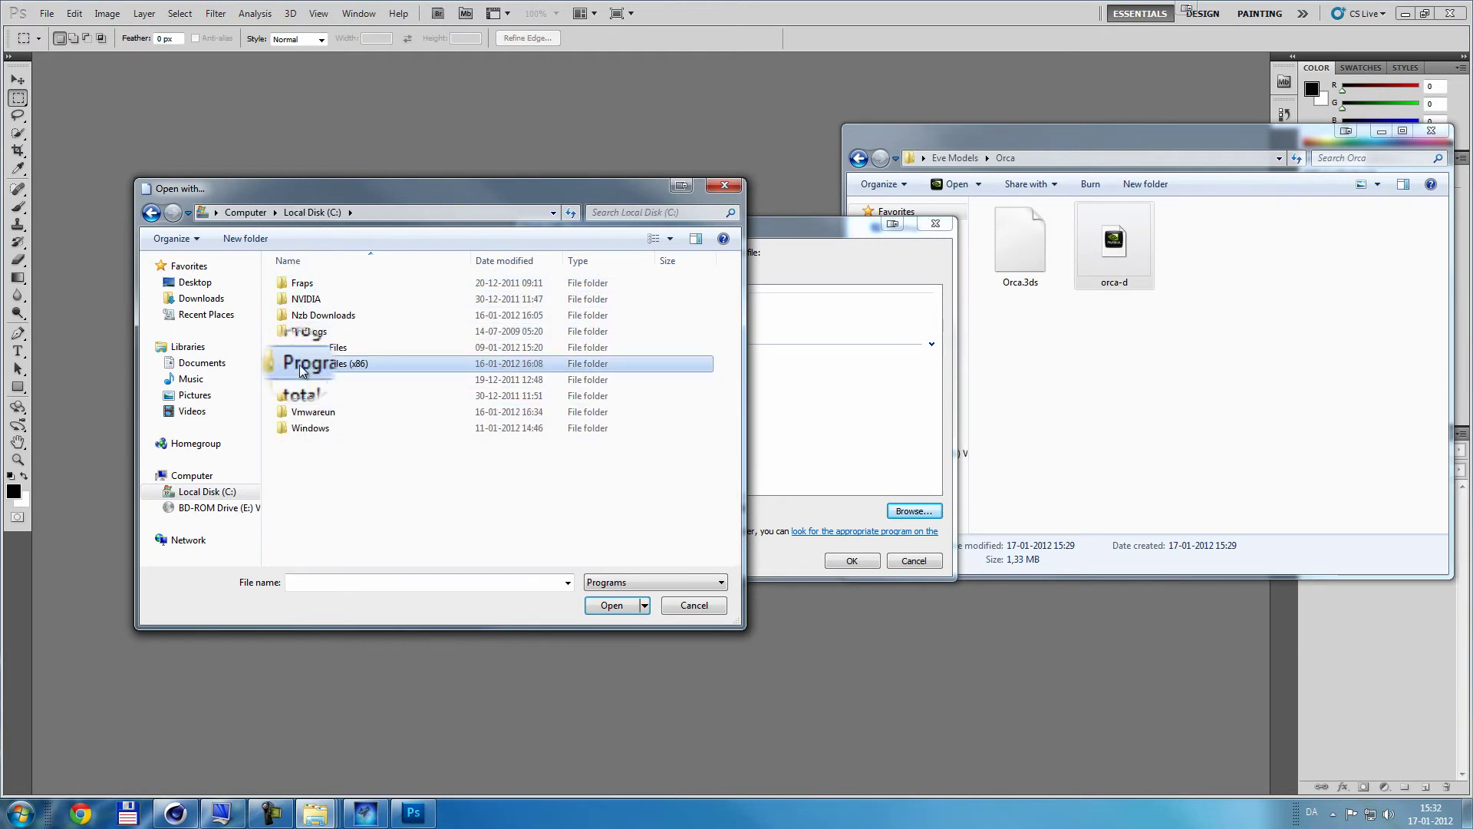
Step: Choose readdxt from Program Files (x86) > NVIDIA Corporation > DDS Utilities as the program
double_click(374, 363)
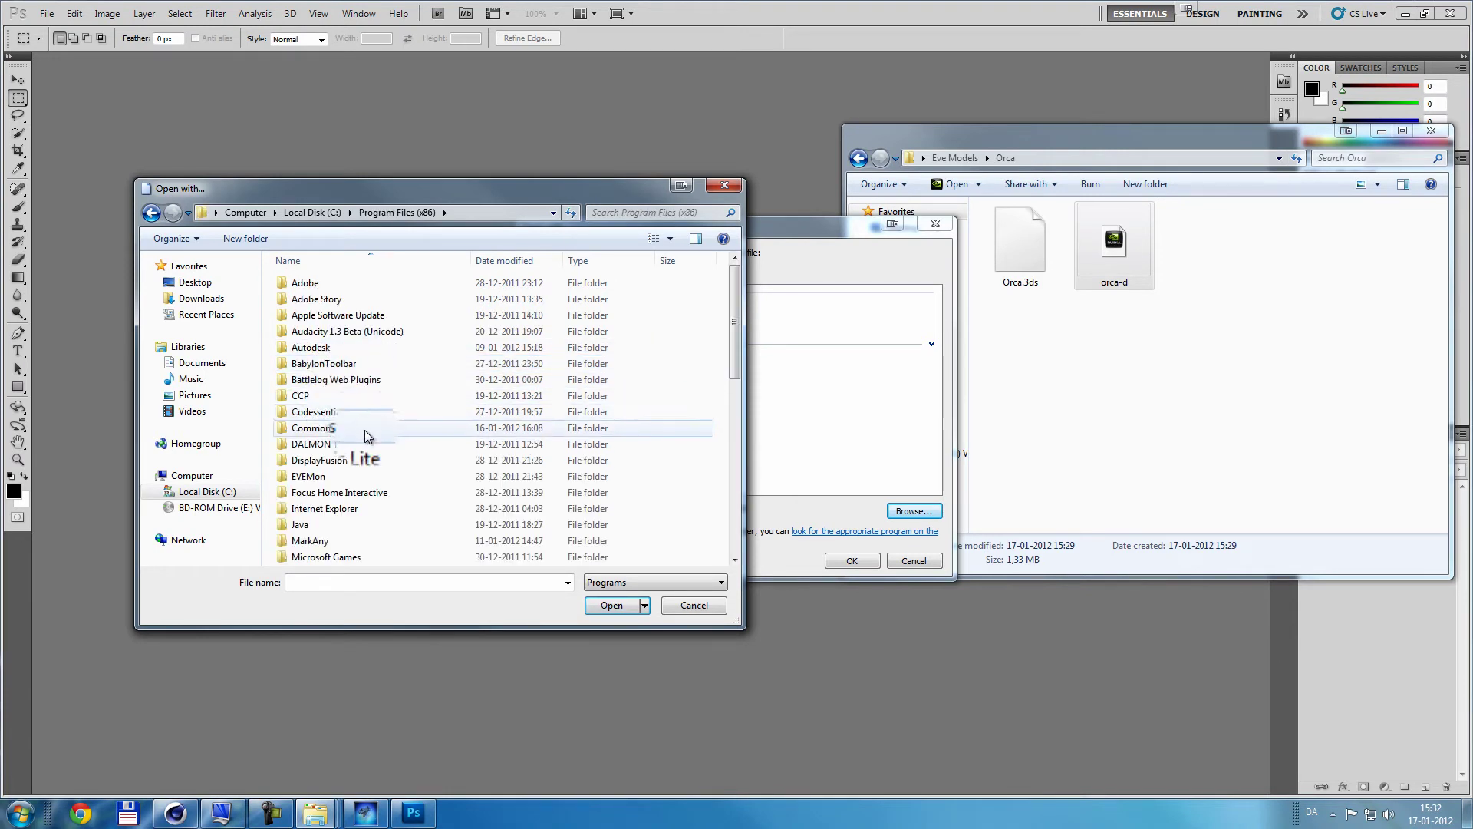
click(322, 493)
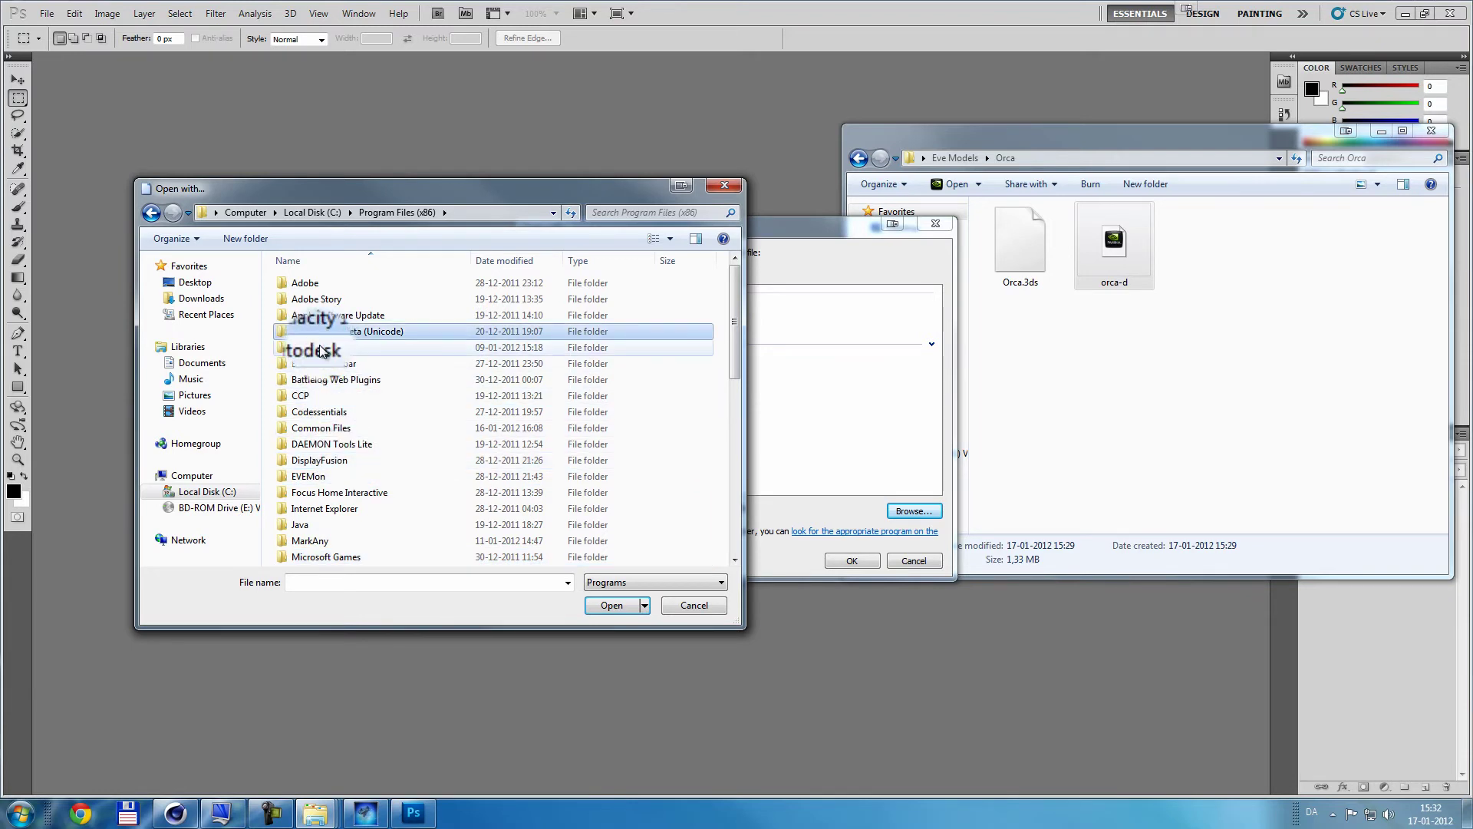
scroll(320, 335, down, 10)
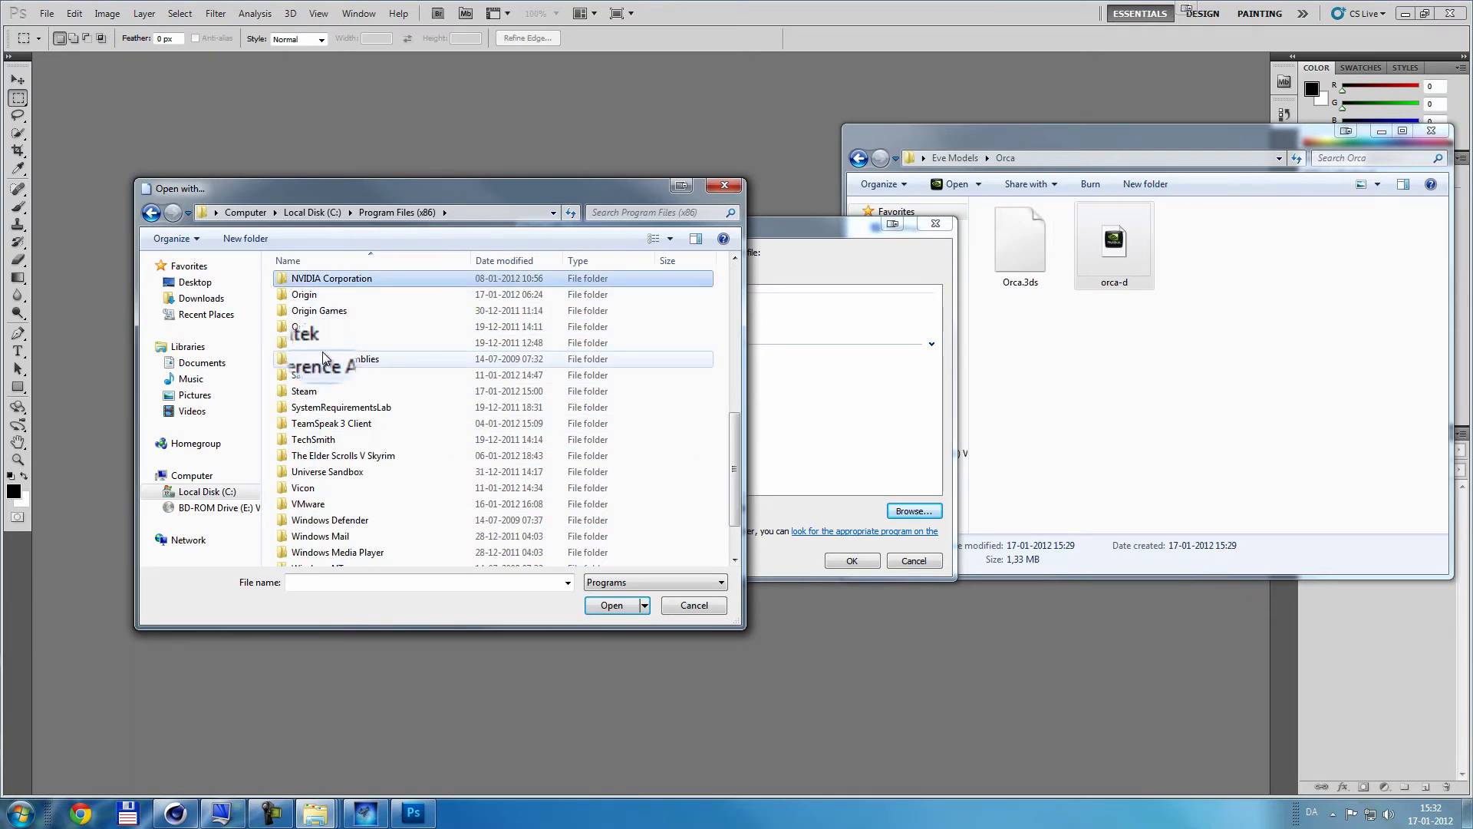
double_click(317, 281)
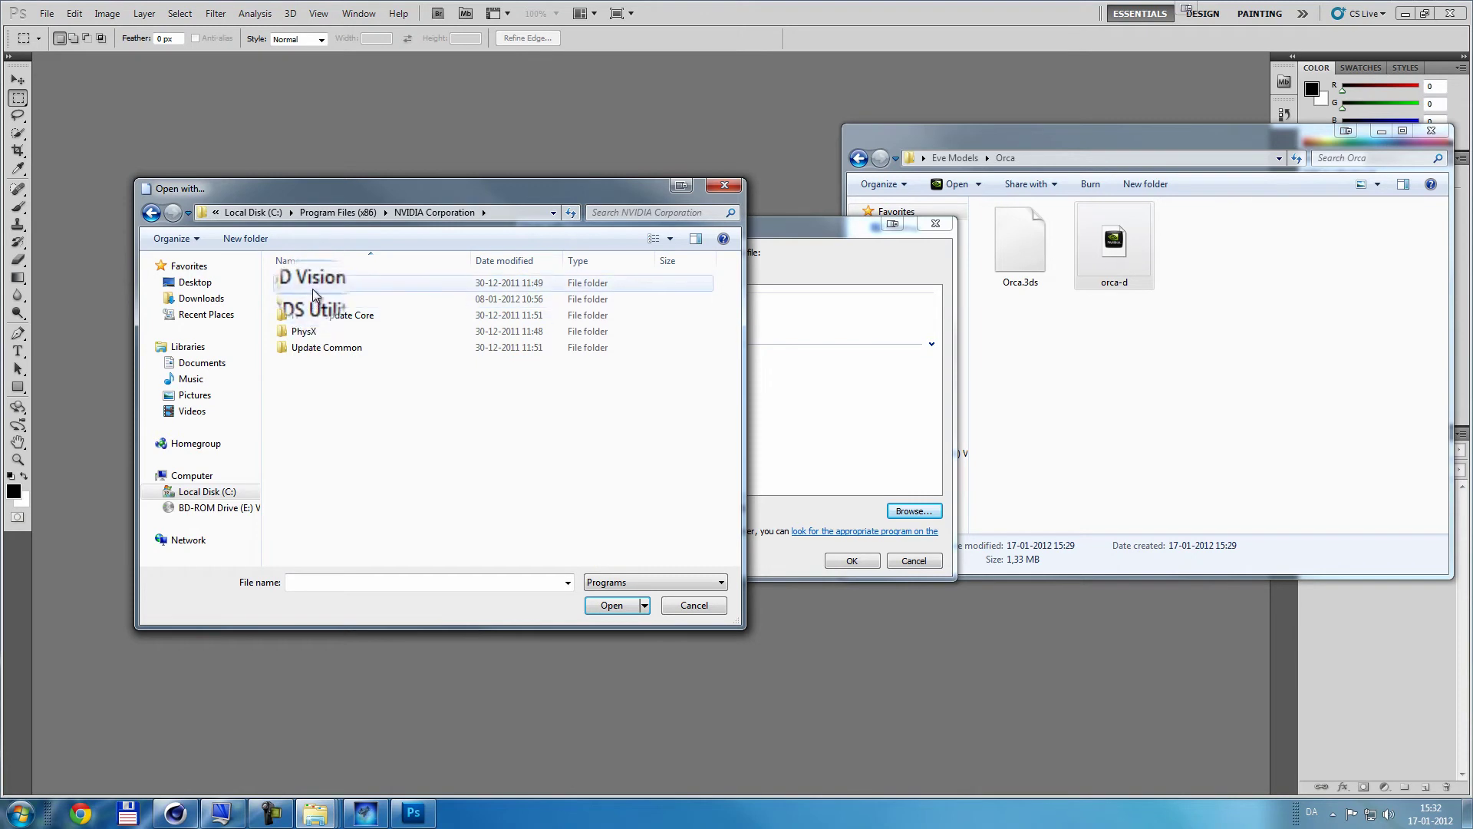
double_click(307, 298)
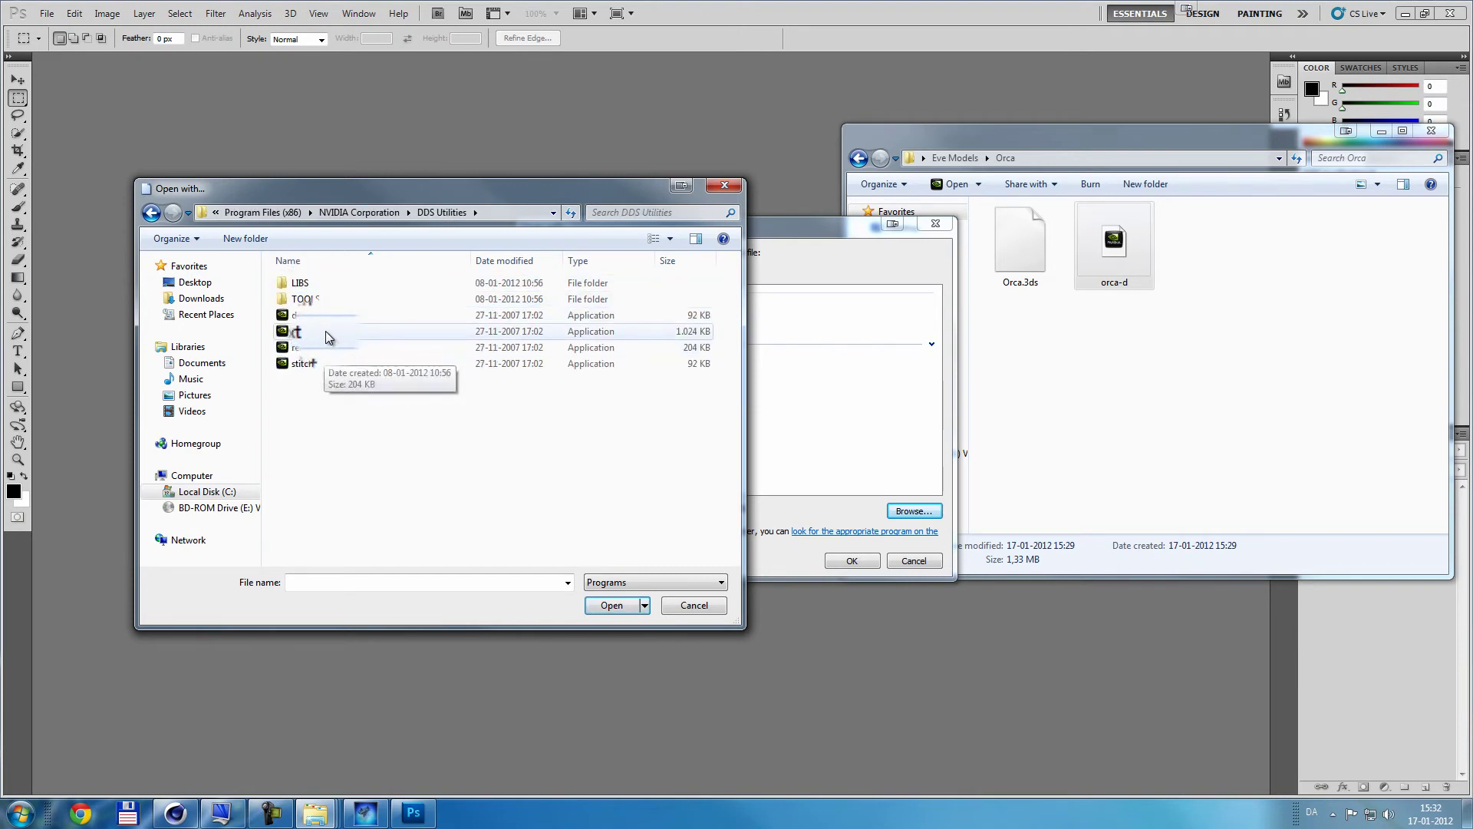
click(317, 353)
click(612, 605)
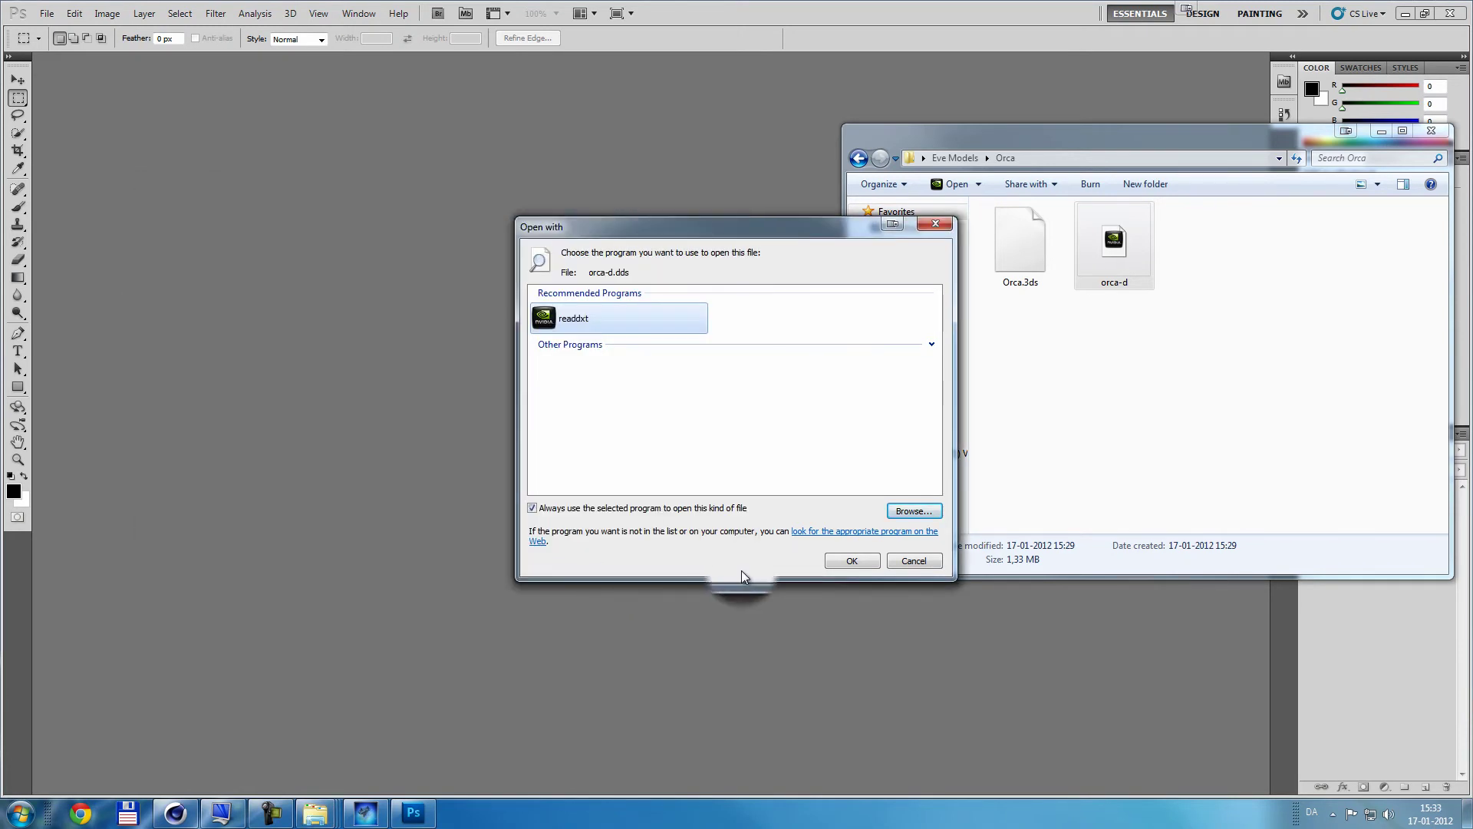
Step: Convert orca-d to TGAs with readdxt, delete orca-d01 through orca-d10, and select orca-d00
click(865, 561)
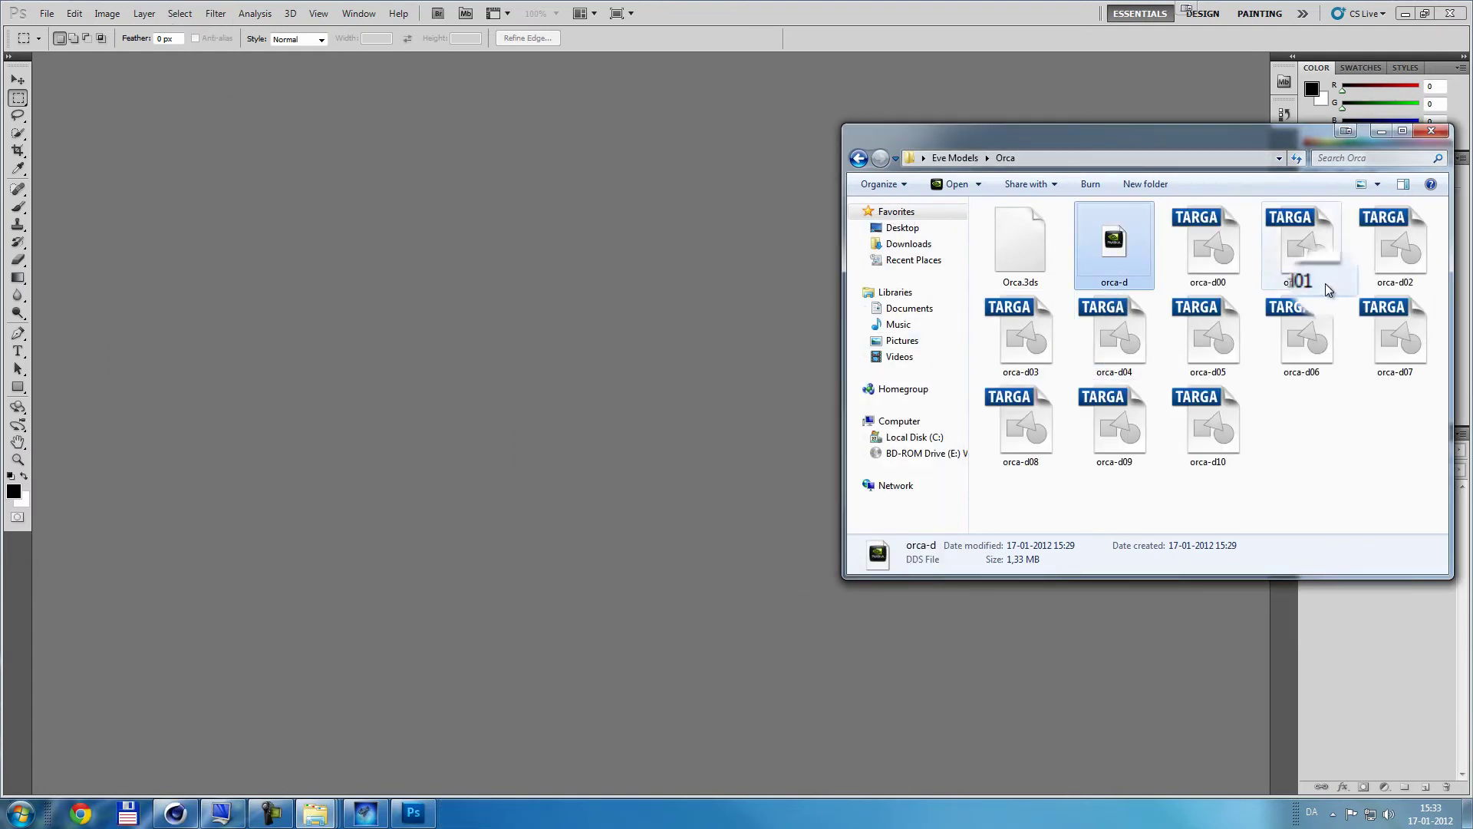
key(Right)
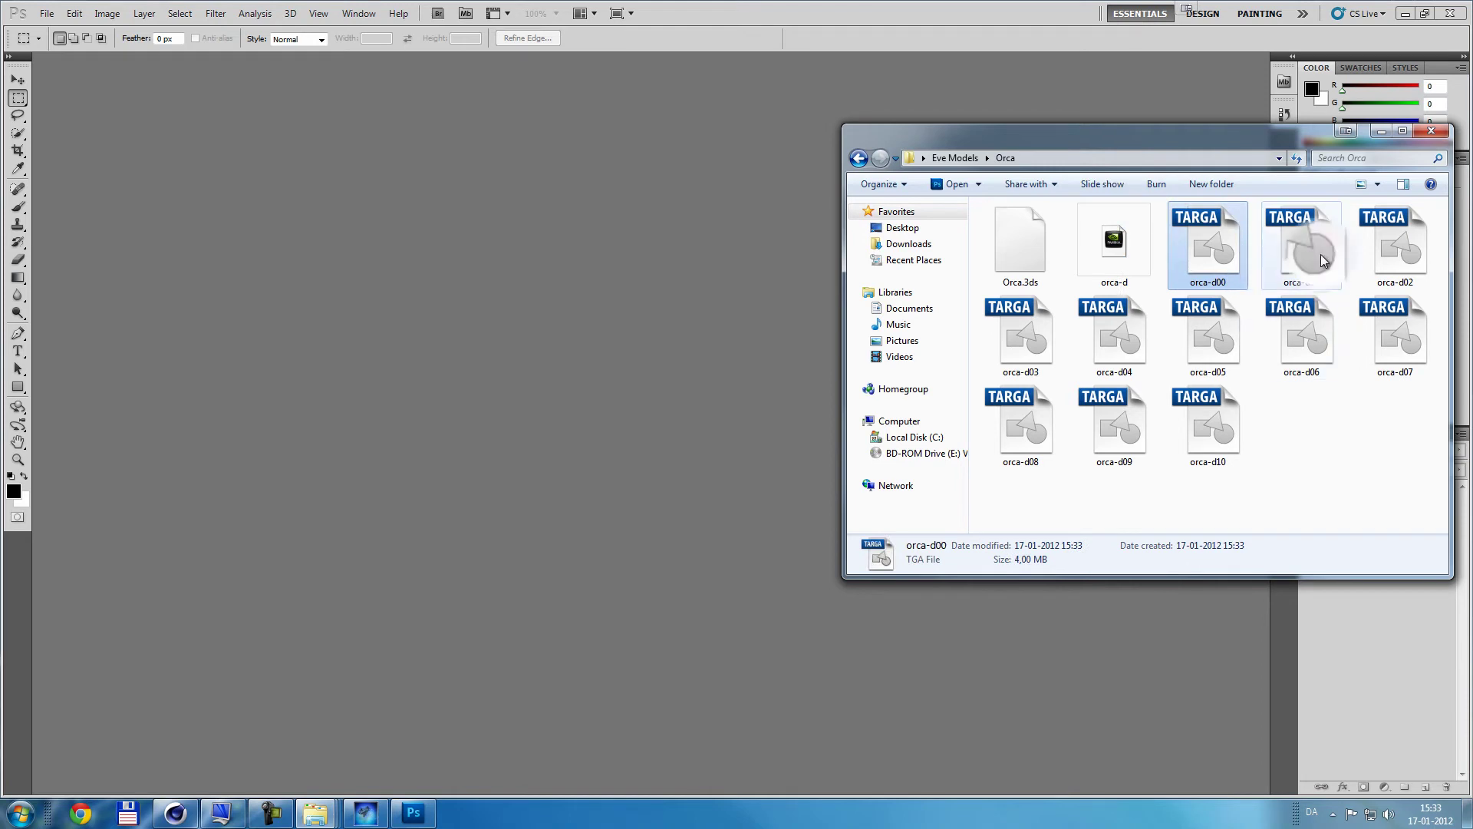
click(1314, 230)
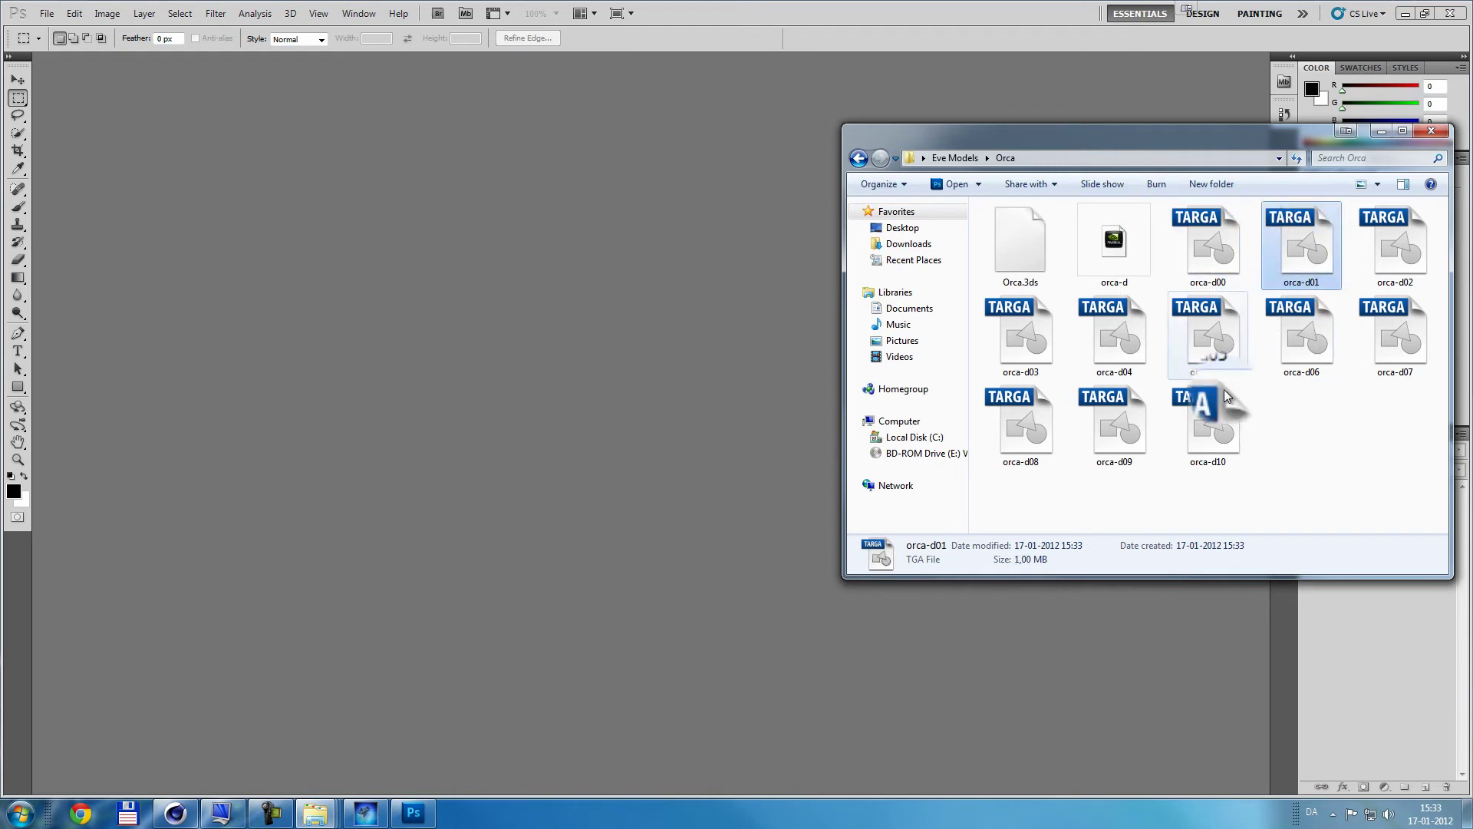
shift+click(1226, 440)
key(Delete)
click(1212, 255)
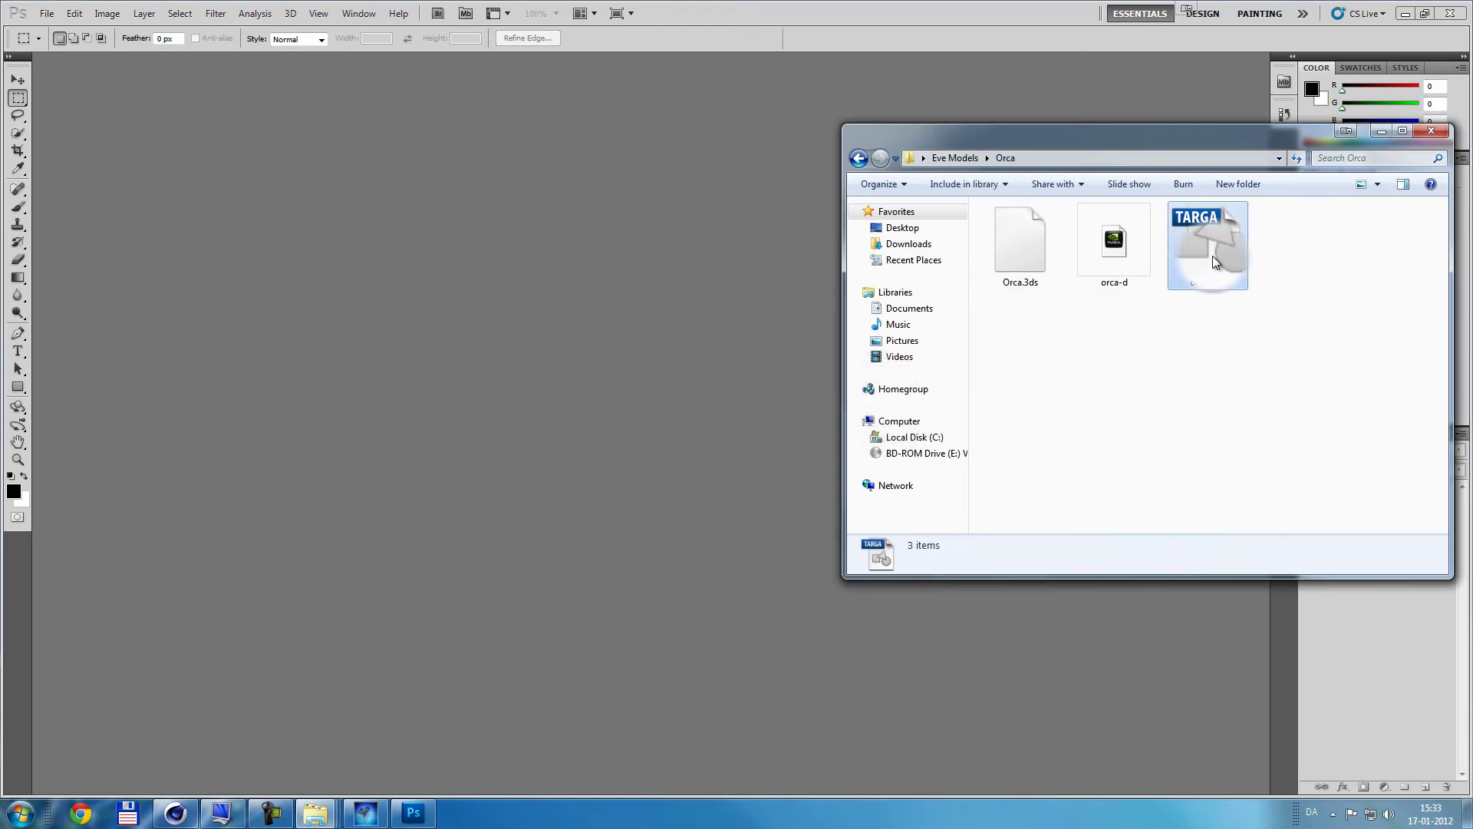
Step: Open orca-d00 in Photoshop and flip the canvas vertically
double_click(1200, 243)
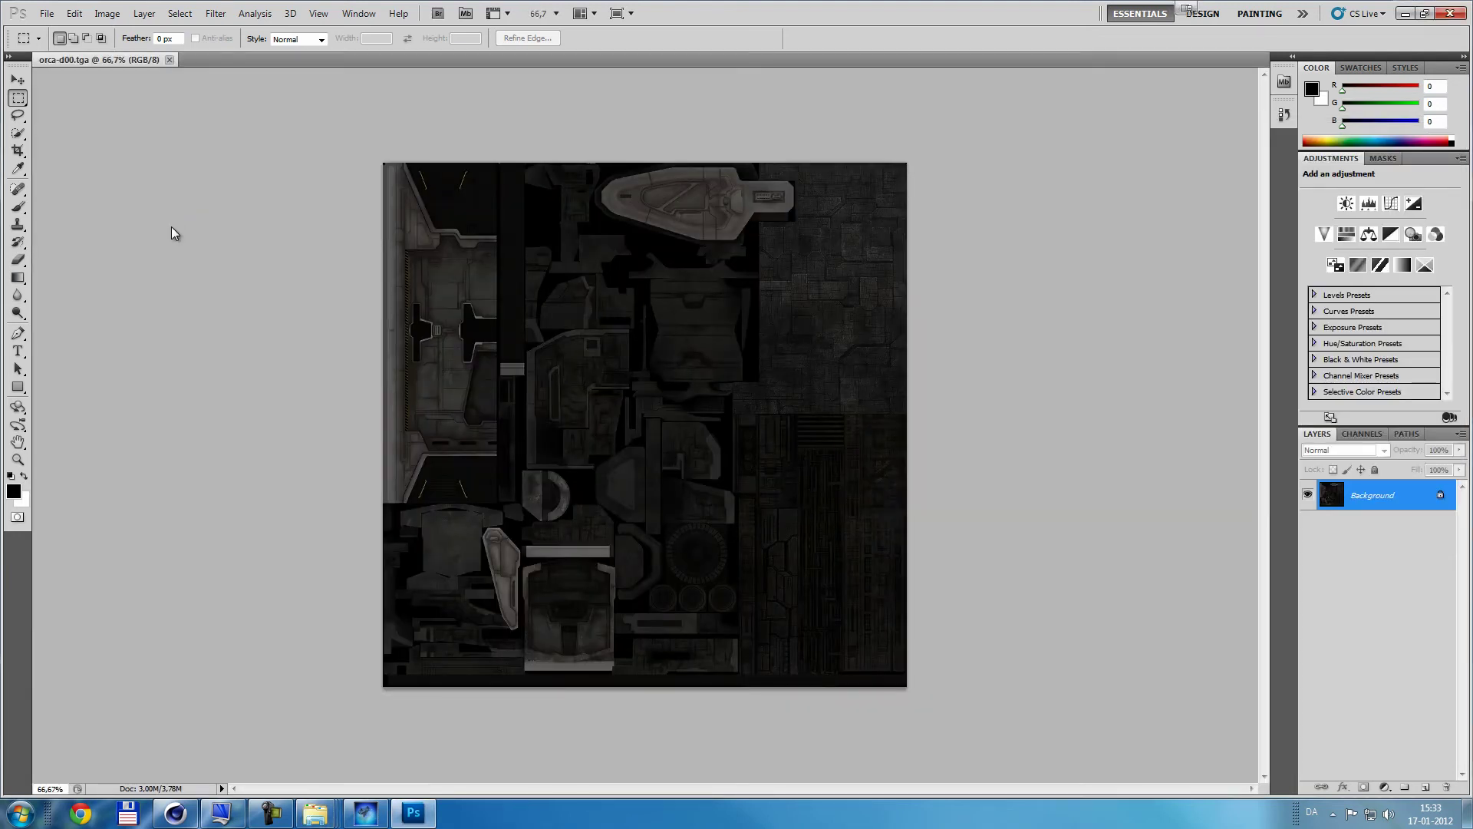
click(113, 14)
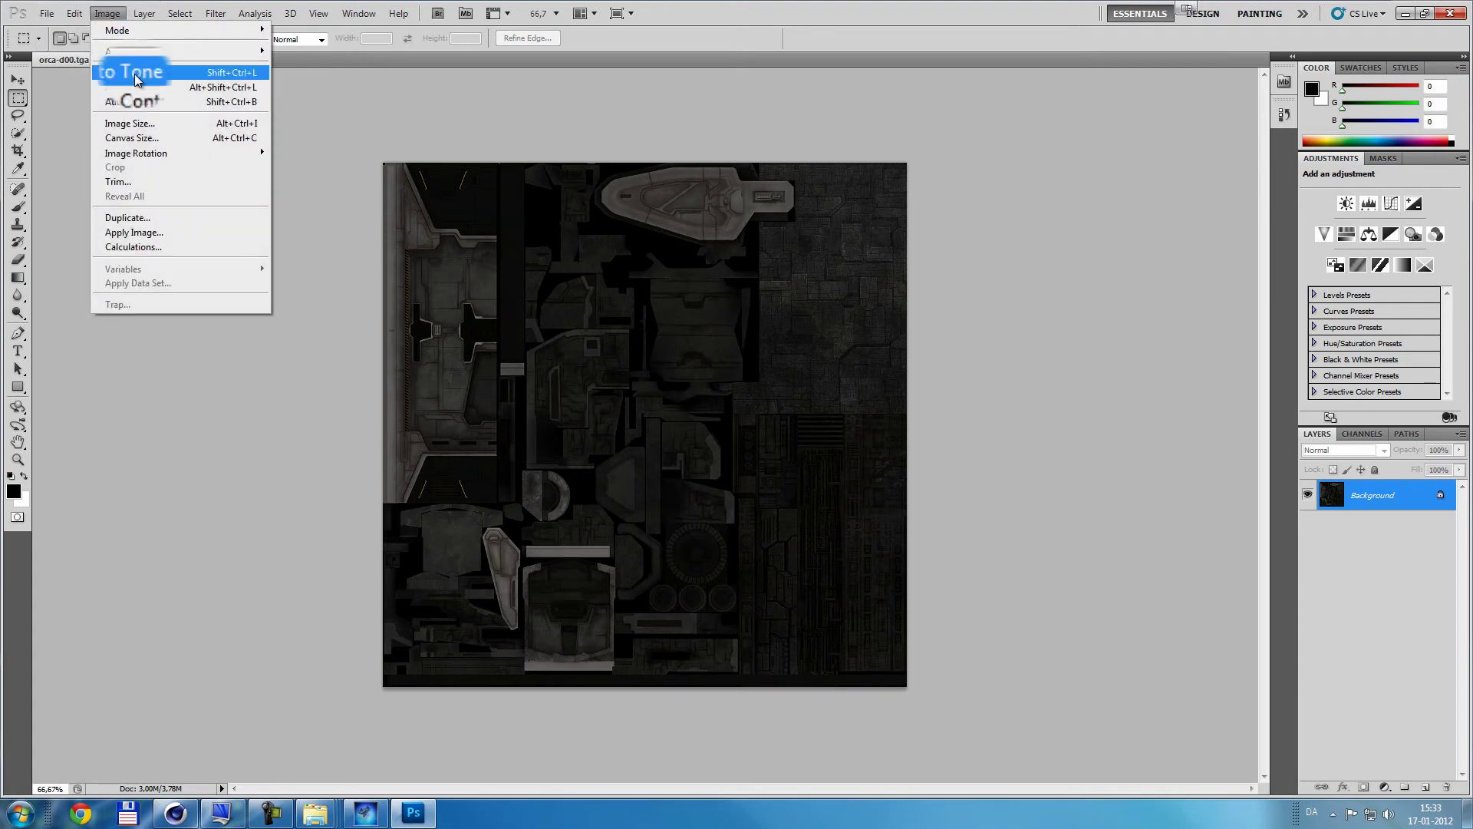
mouse_move(140, 156)
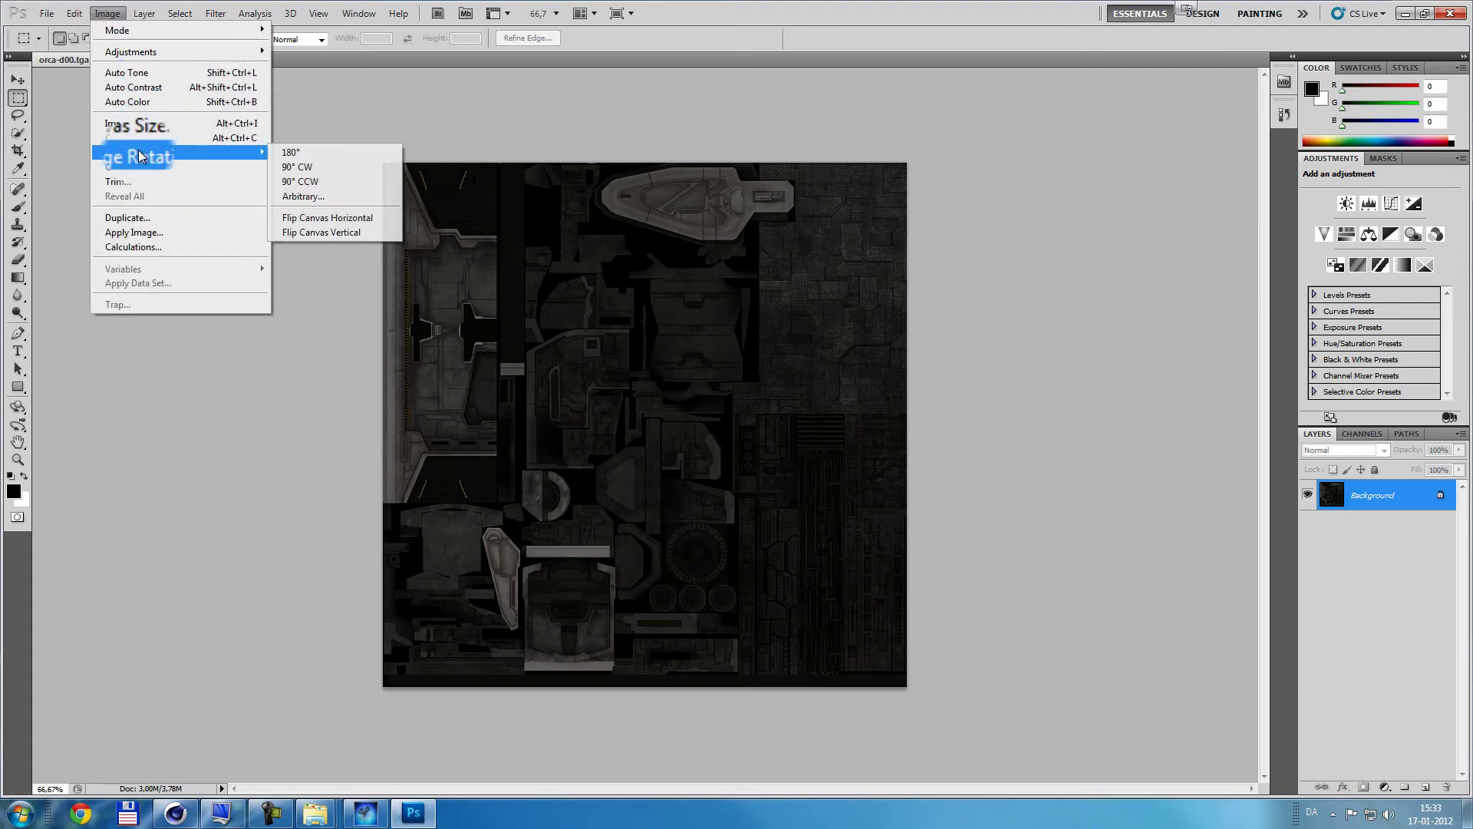
click(324, 233)
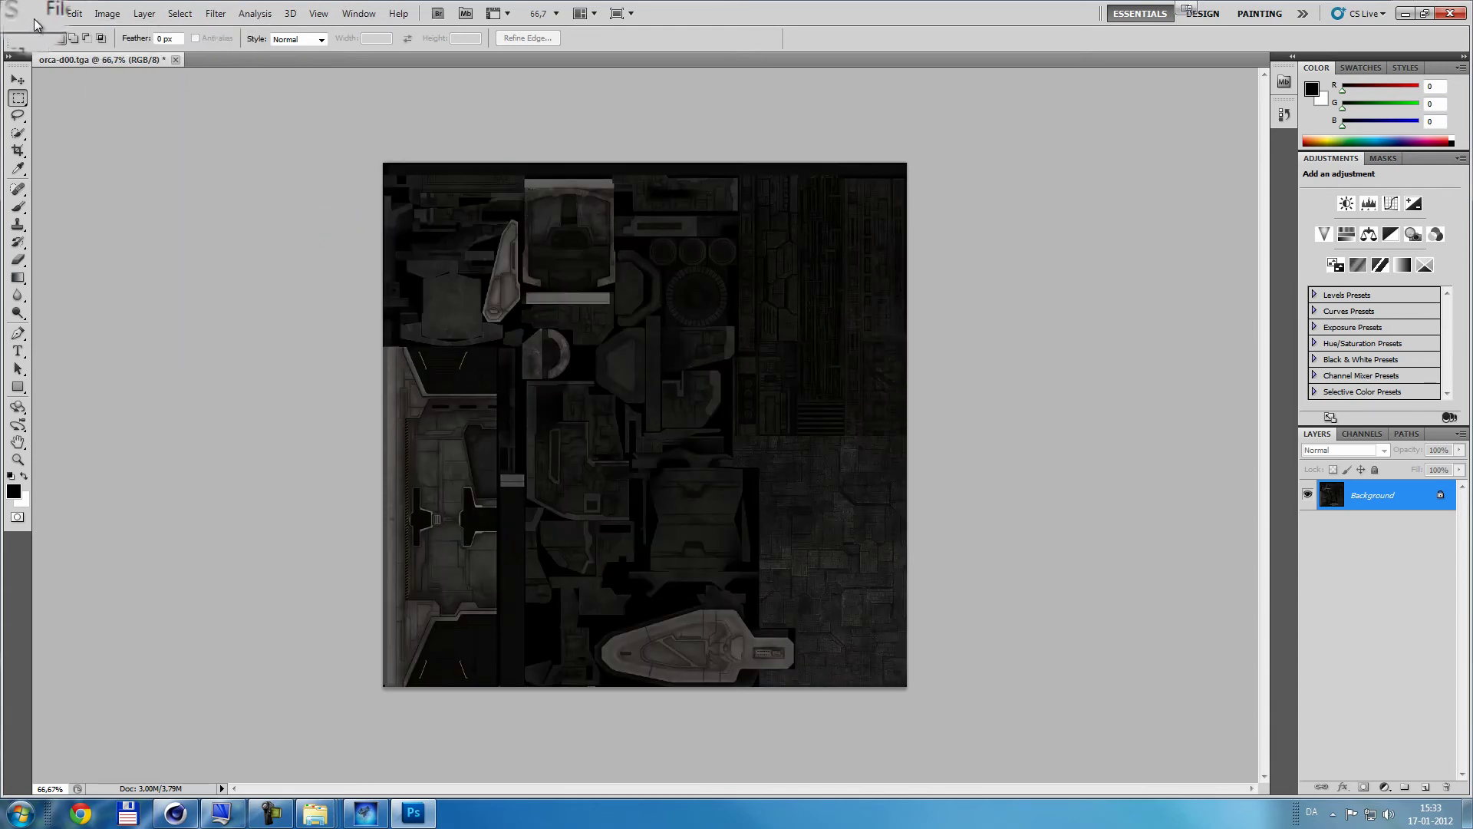
Step: Save the flipped orca-d00 texture and close Photoshop
click(53, 11)
click(332, 353)
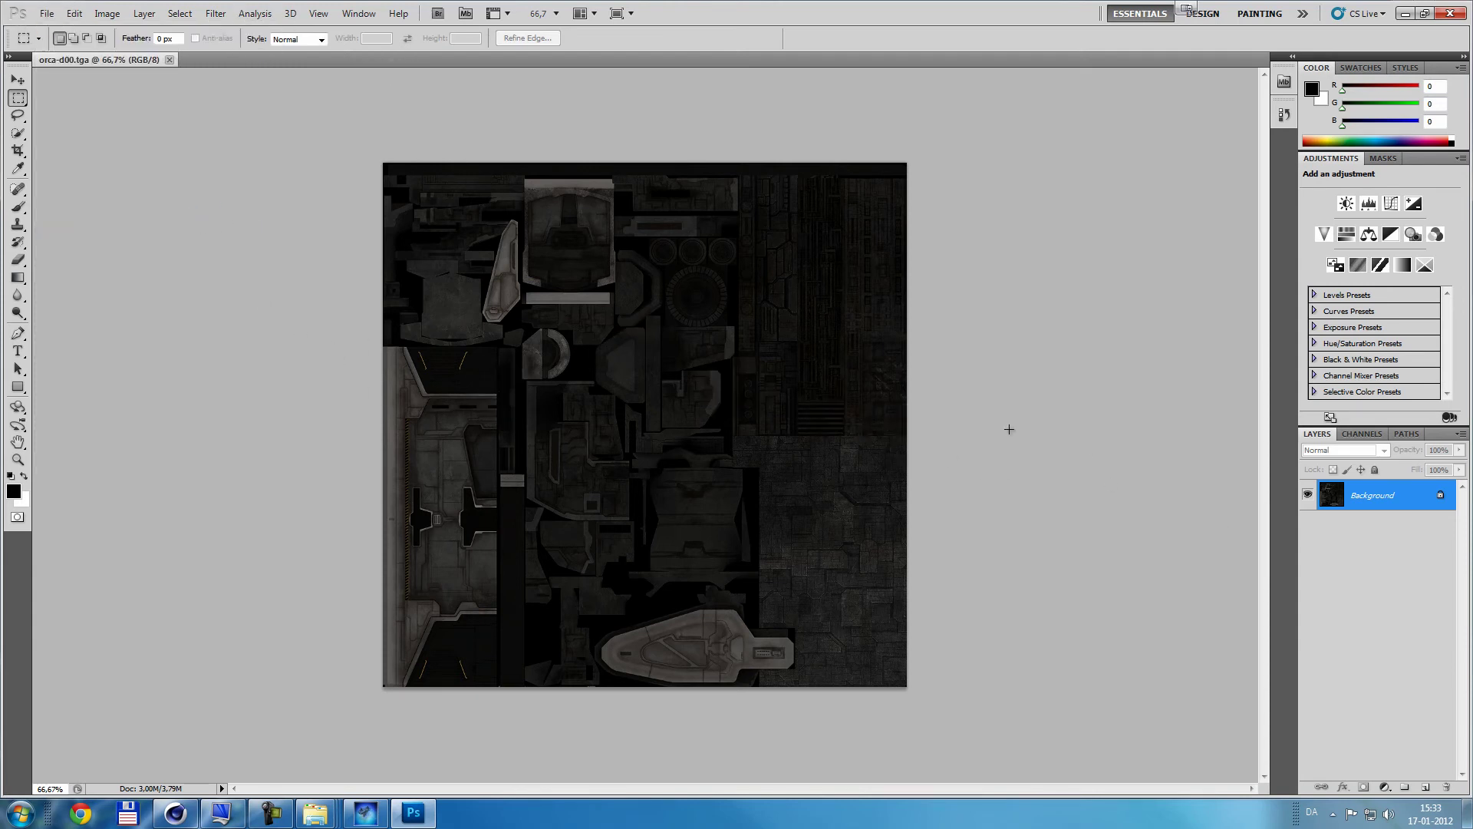
key(ctrl+z)
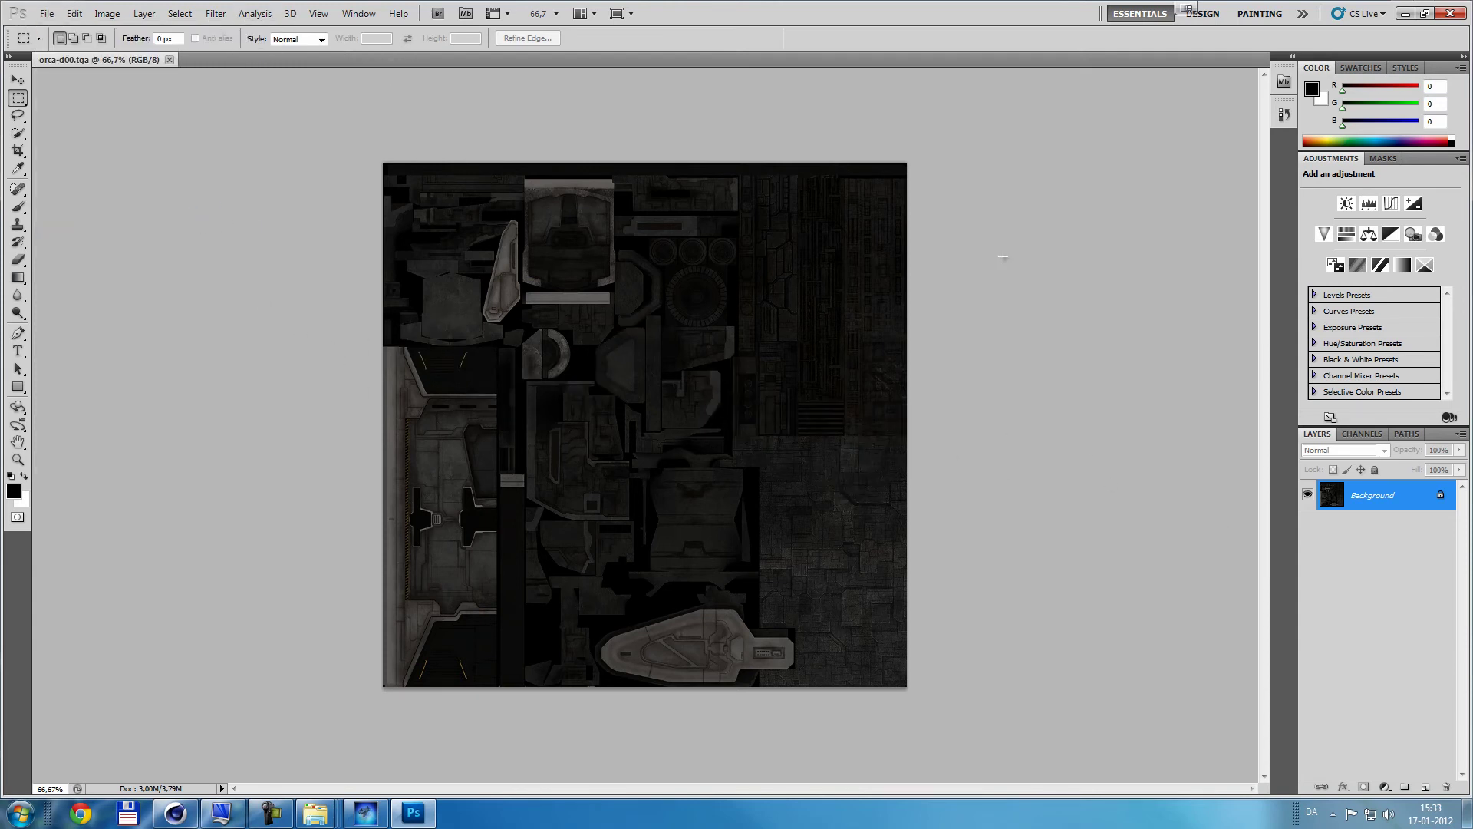
click(1441, 17)
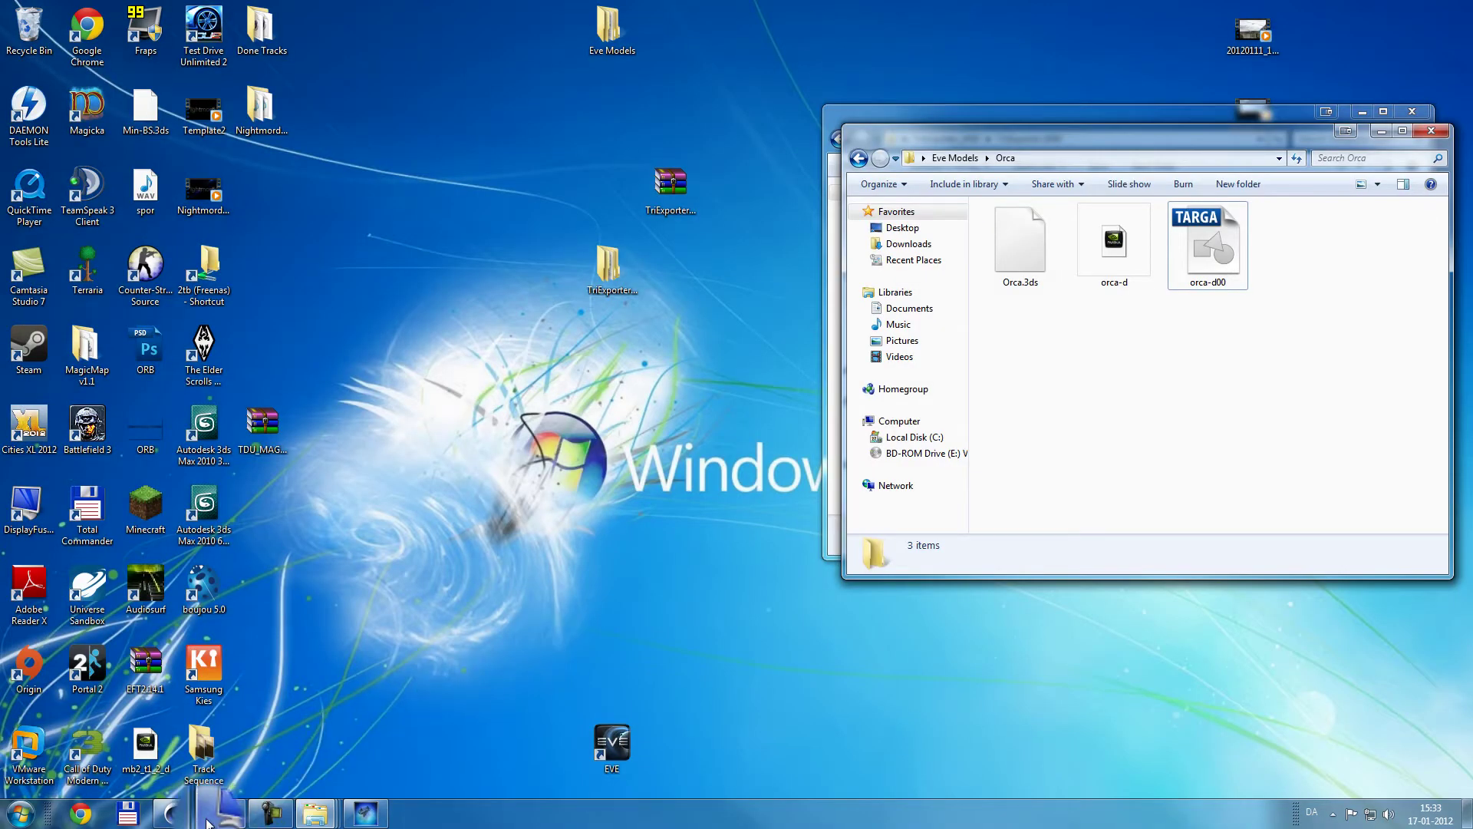
Step: Import Orca.3ds from Desktop > Eve Models > Orca, accepting the 3D Studio import settings
click(179, 817)
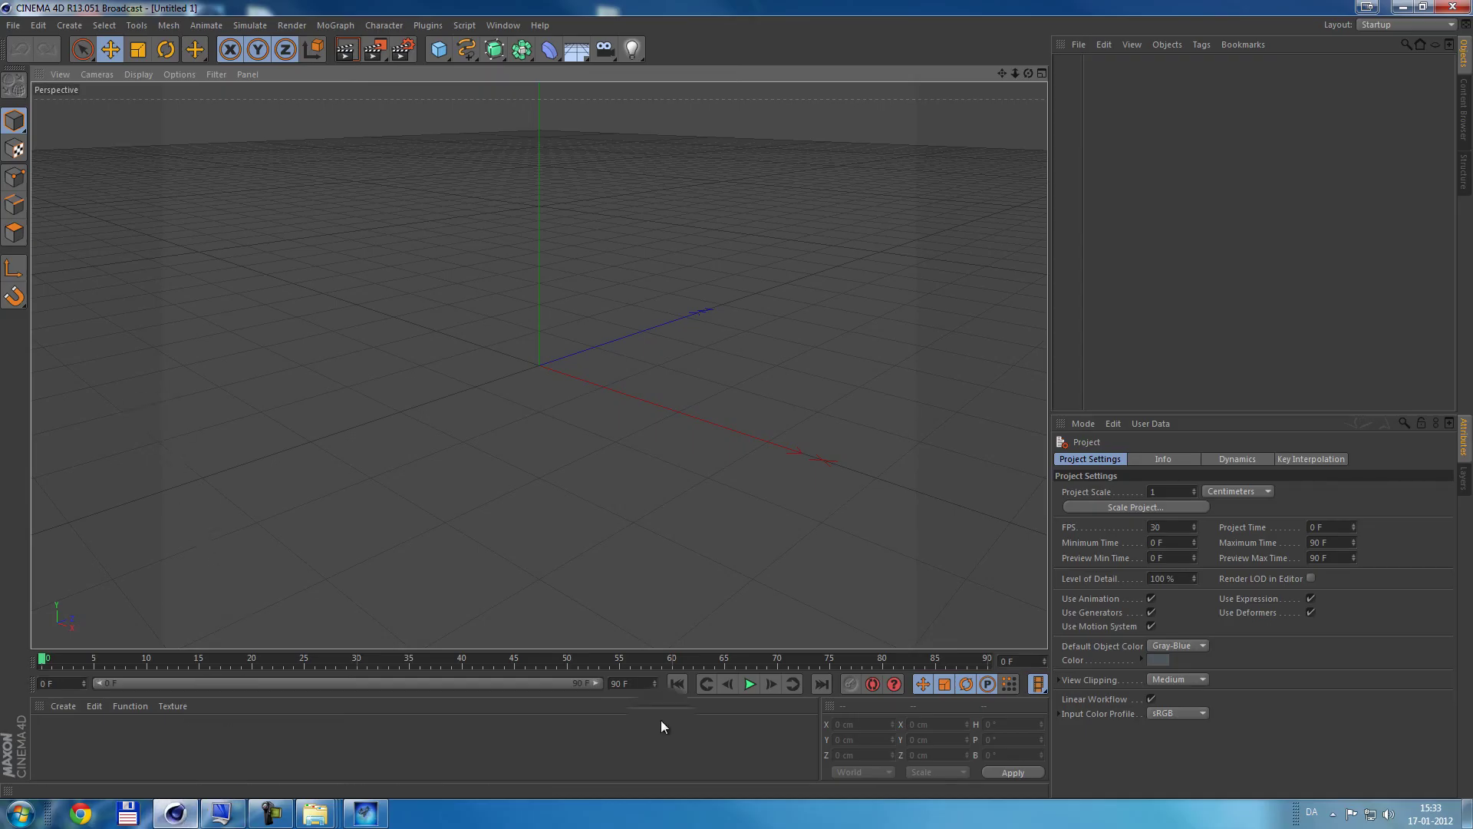
click(13, 24)
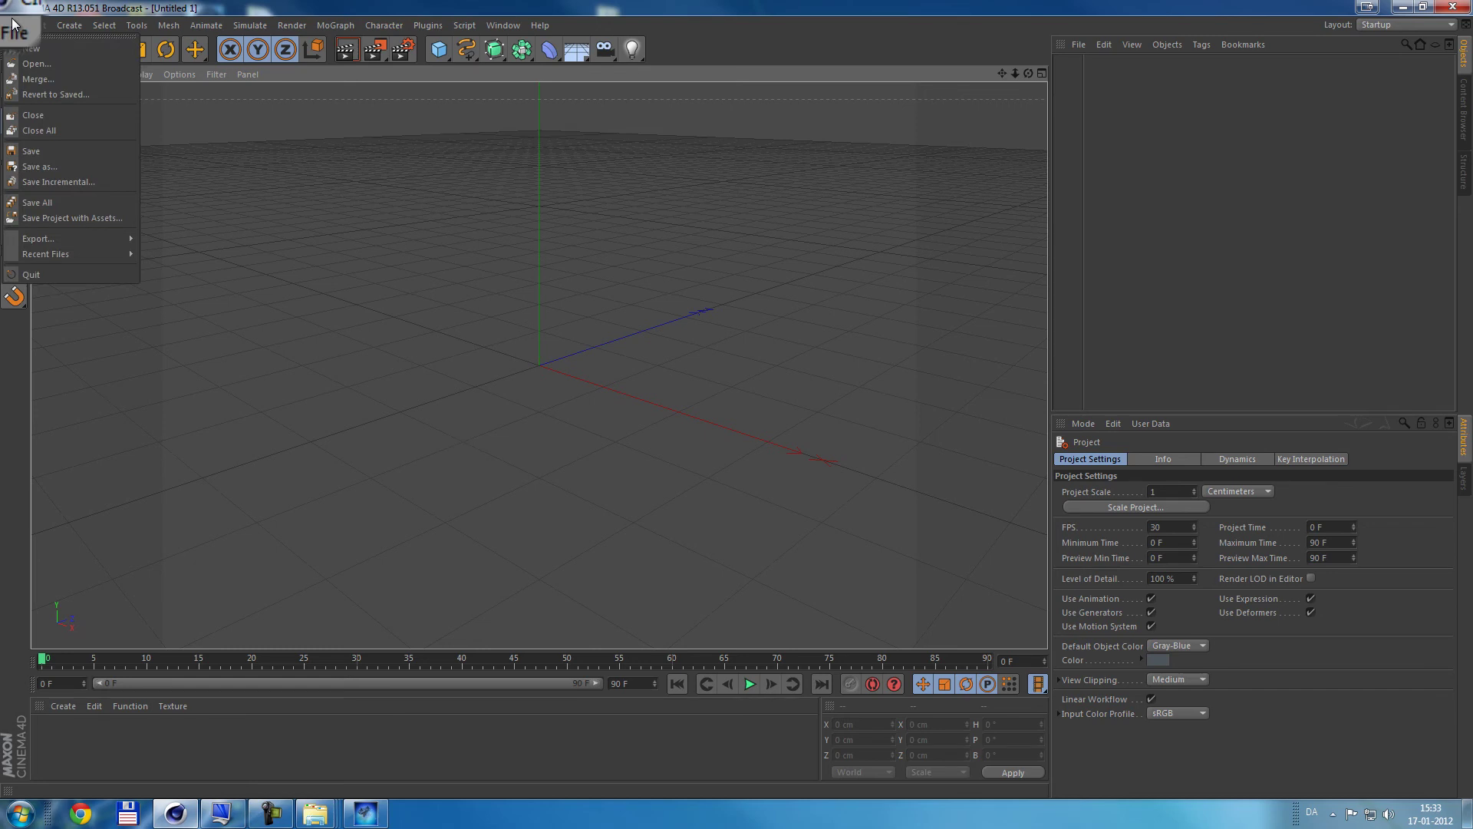
click(41, 61)
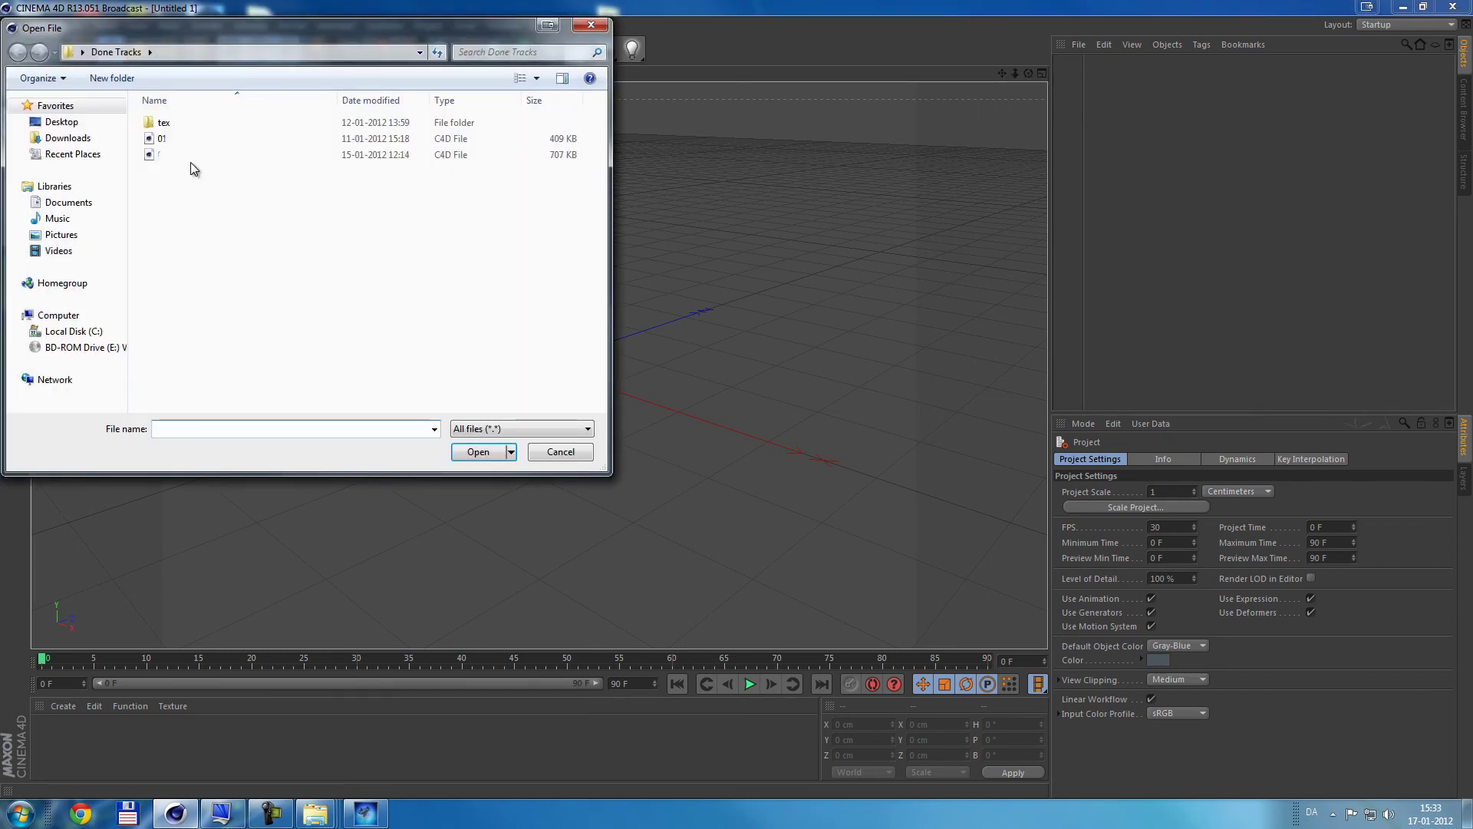
click(90, 125)
click(383, 389)
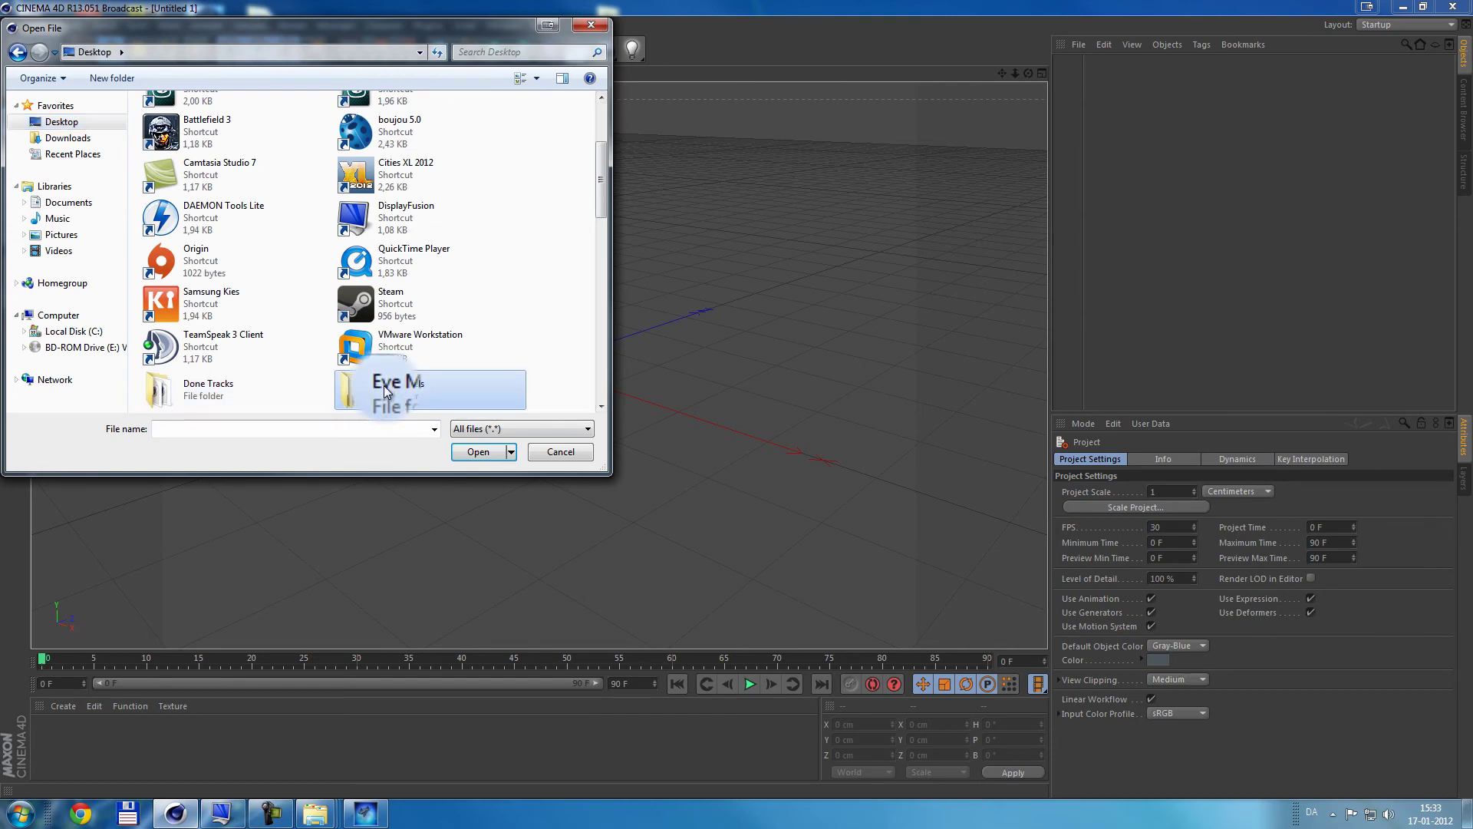
double_click(384, 385)
double_click(172, 161)
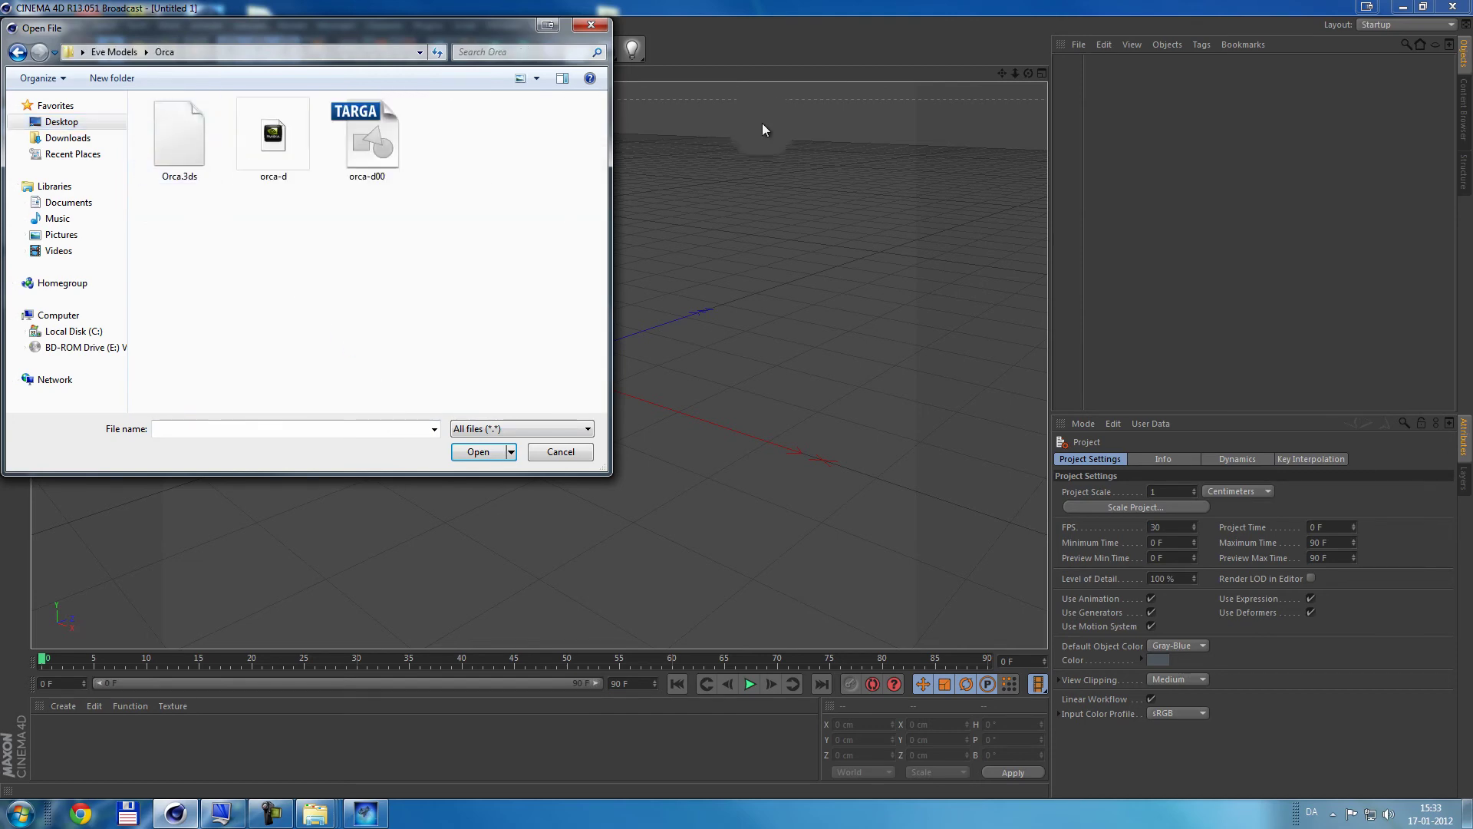
double_click(172, 127)
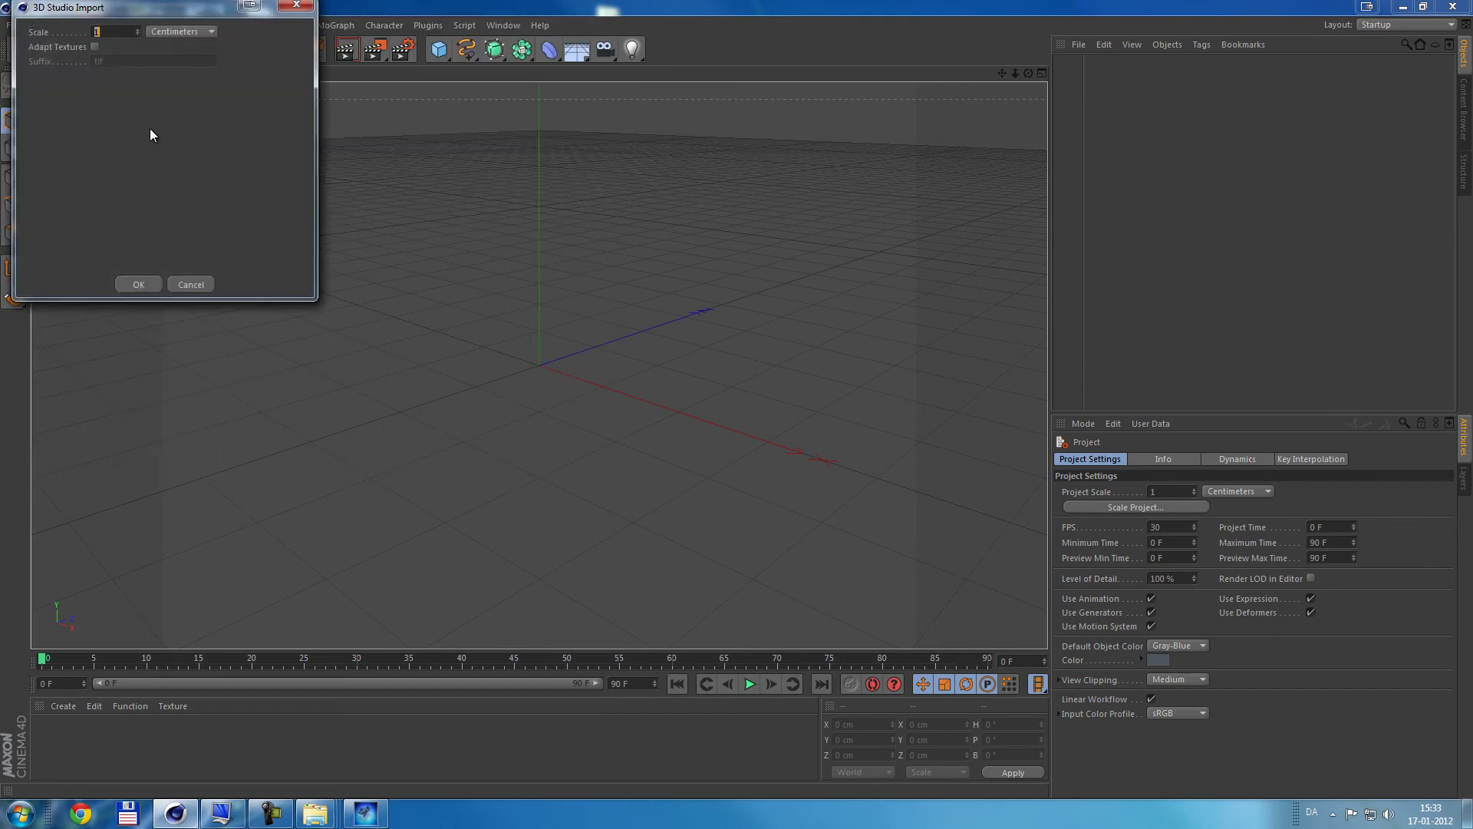
click(131, 278)
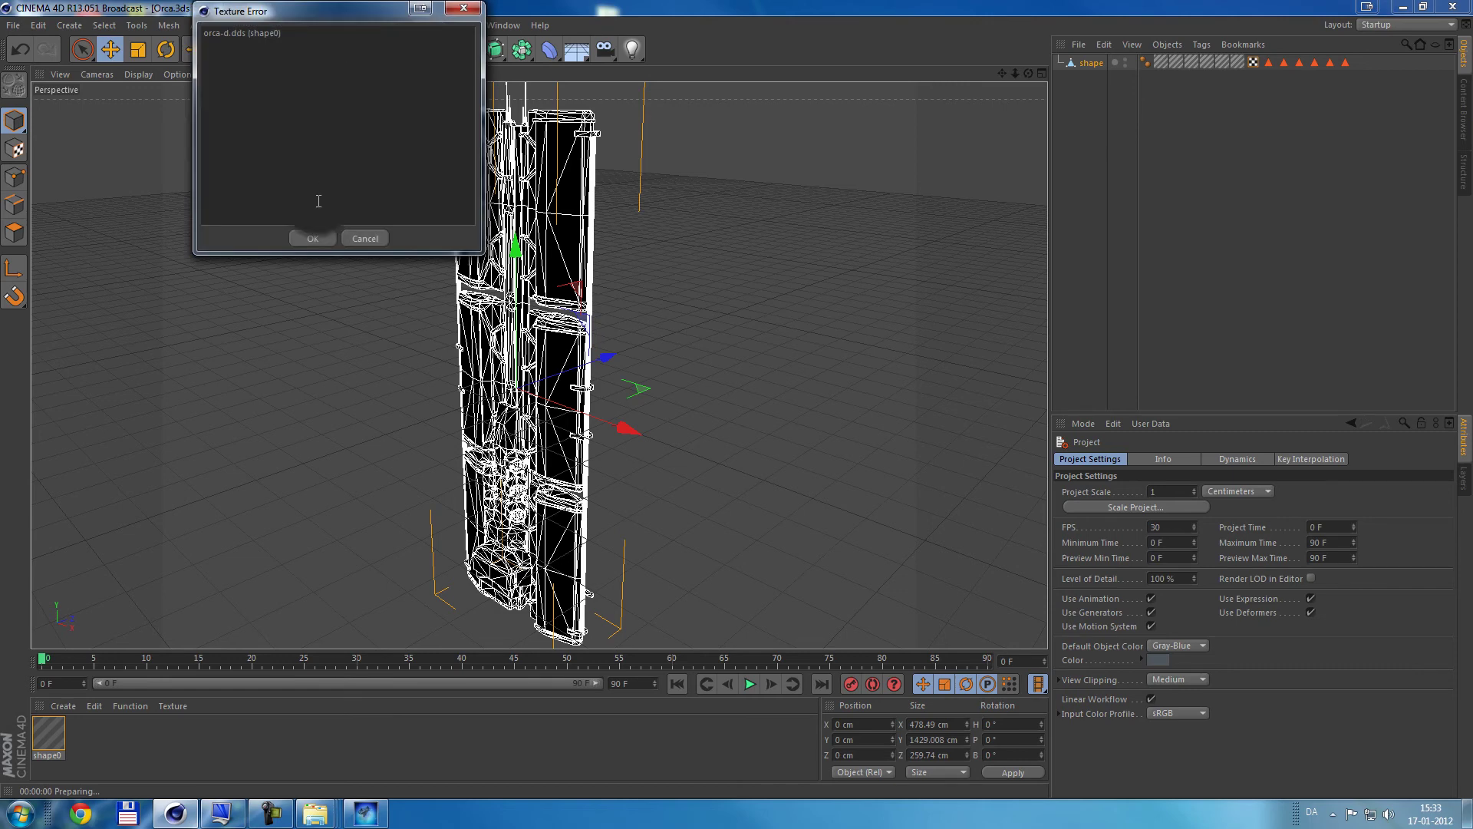
click(350, 243)
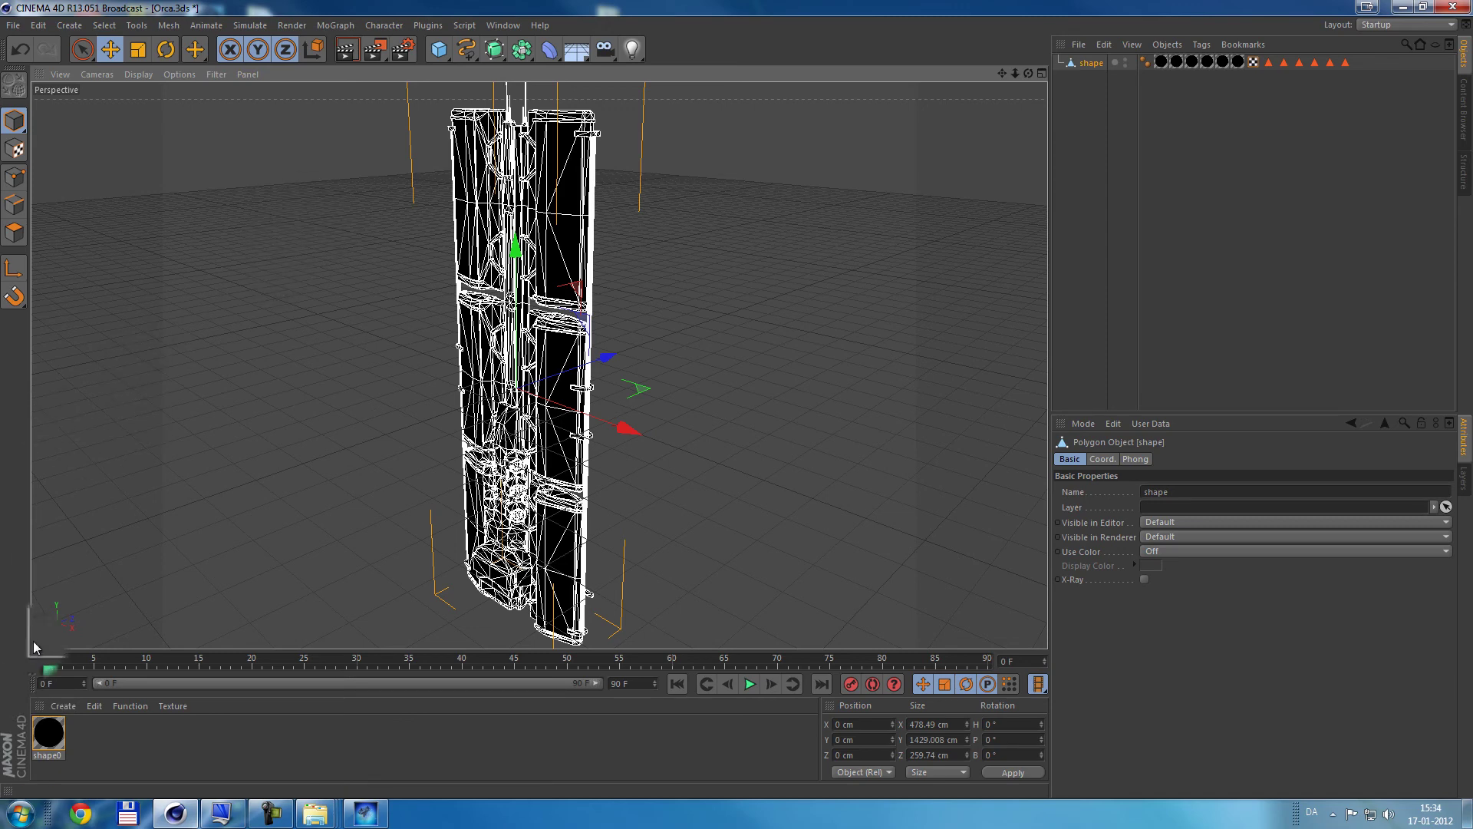
Step: Replace the shape0 material's colour texture orca-d.dds with orca-d00.tga from the Orca folder
click(46, 737)
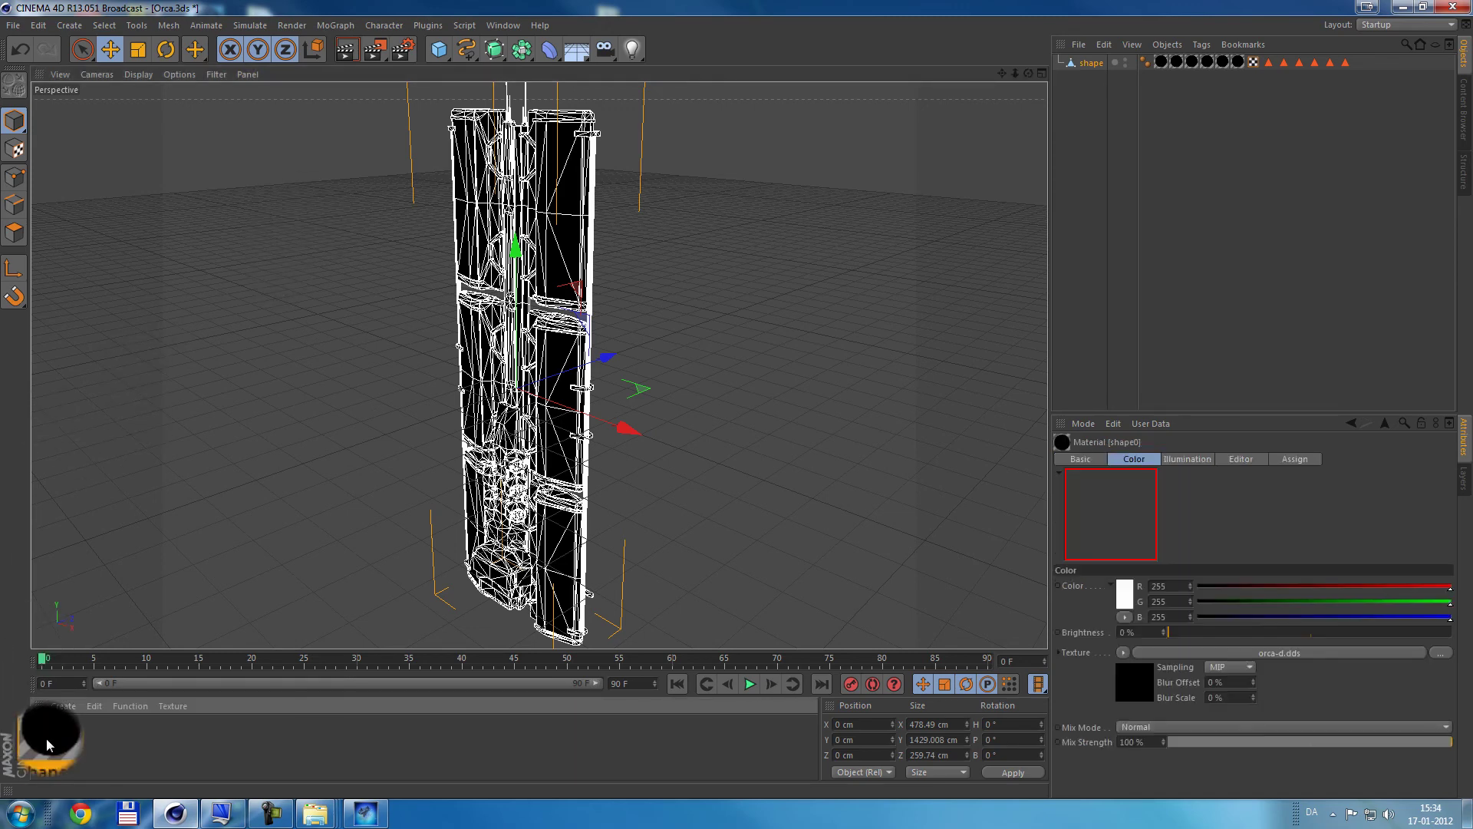
double_click(46, 738)
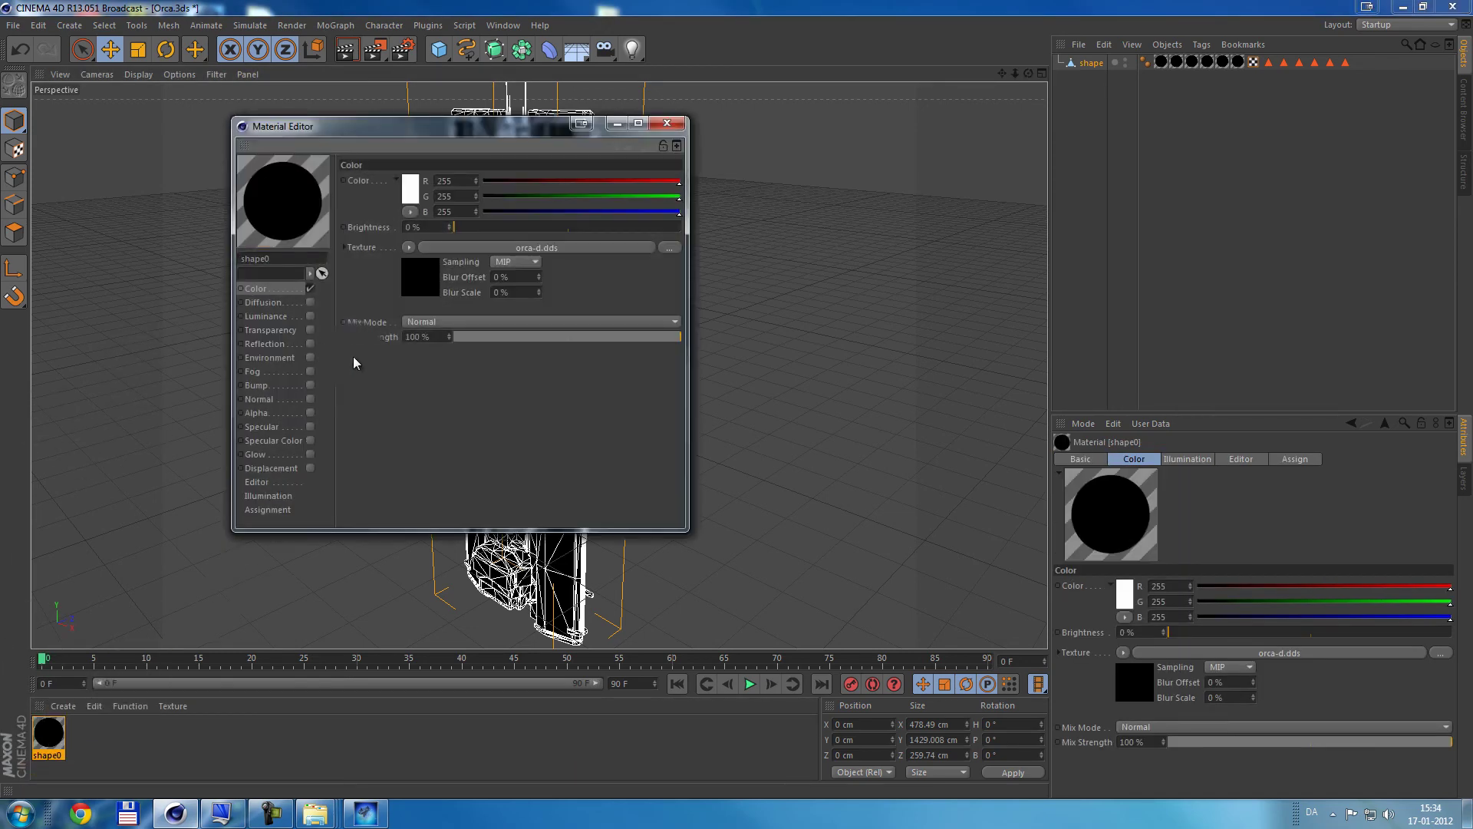
click(413, 276)
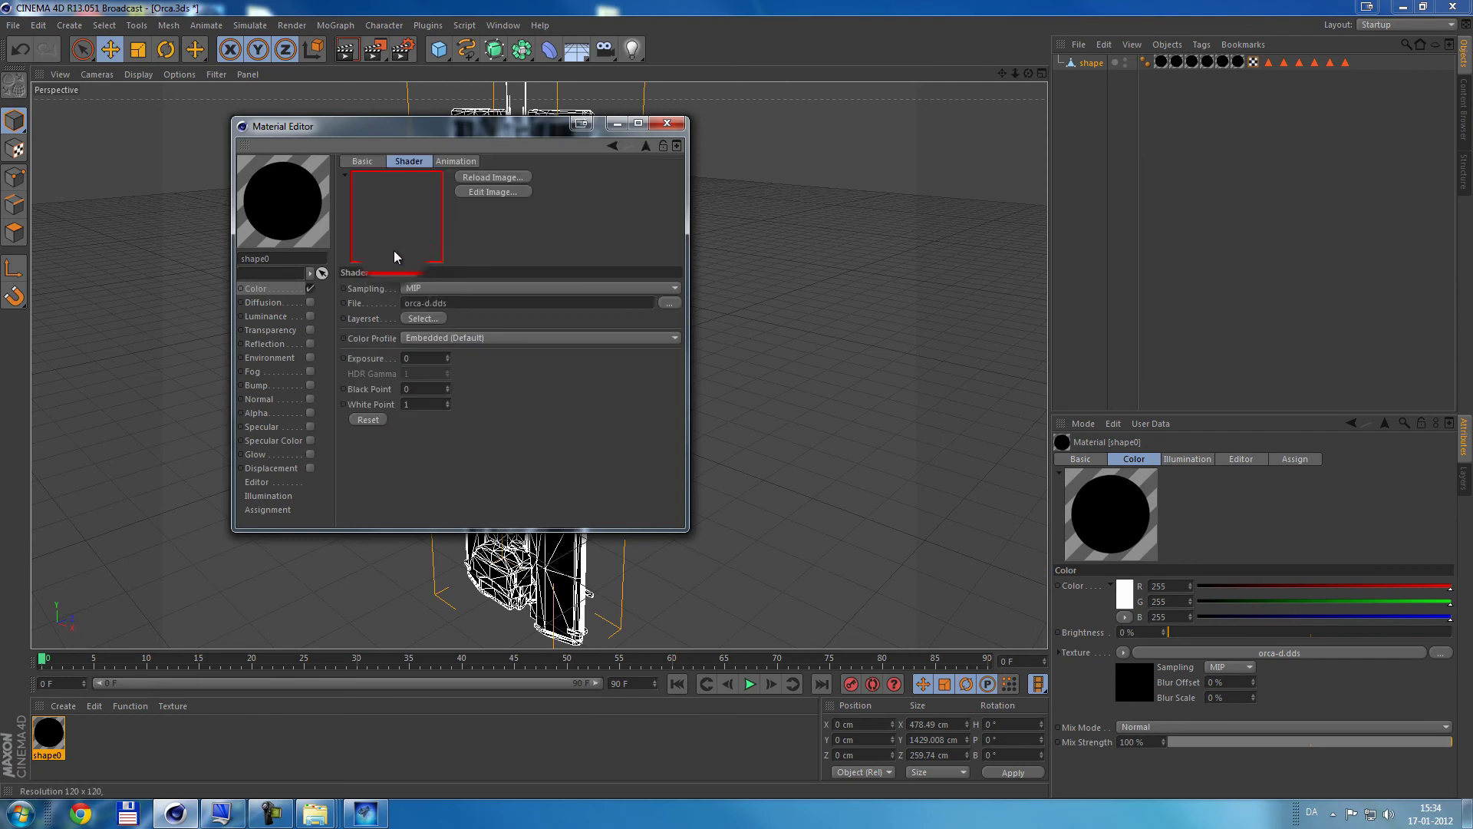
key(F5)
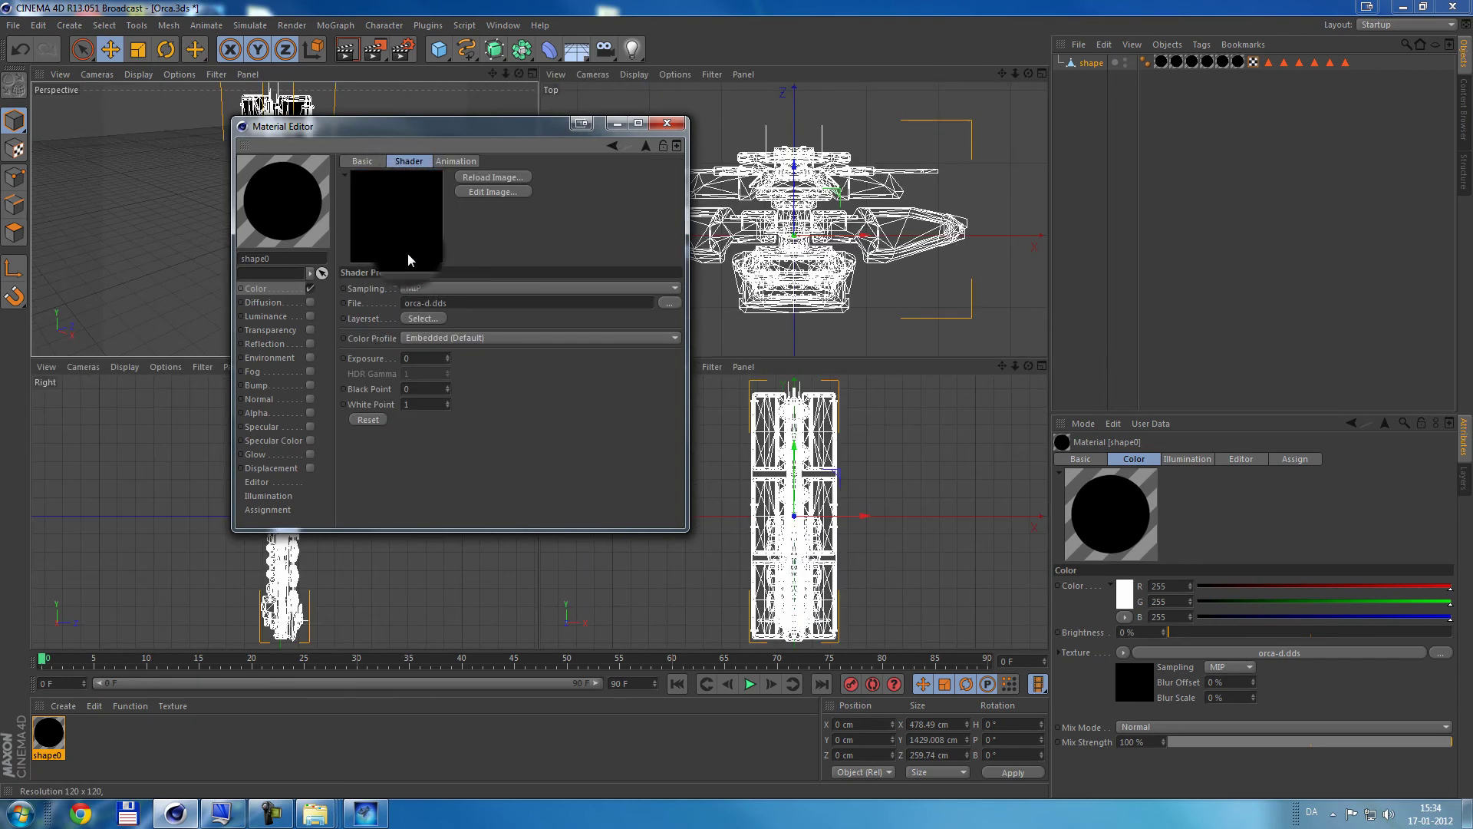
click(670, 307)
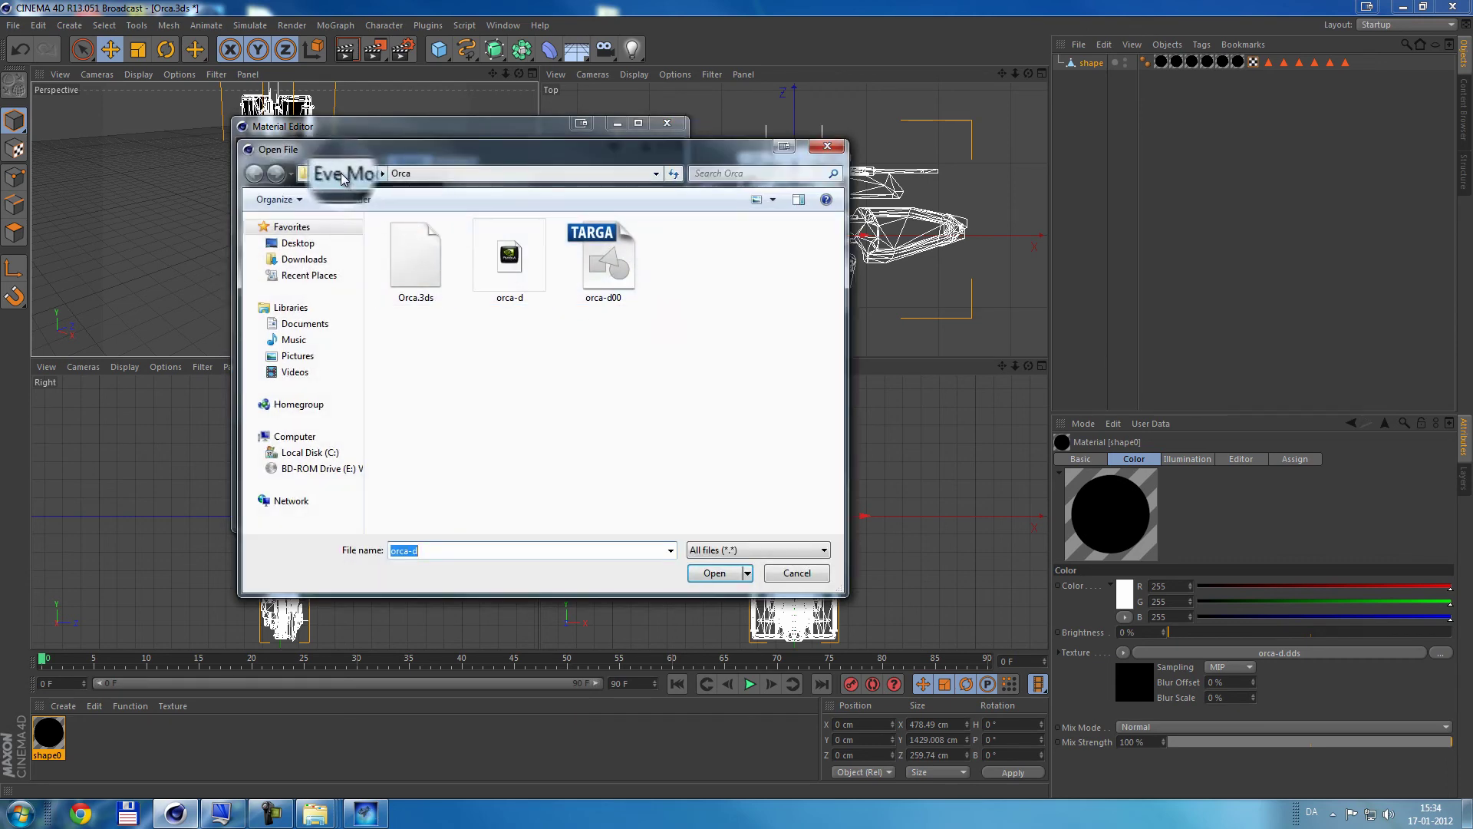
click(342, 175)
double_click(414, 257)
click(418, 265)
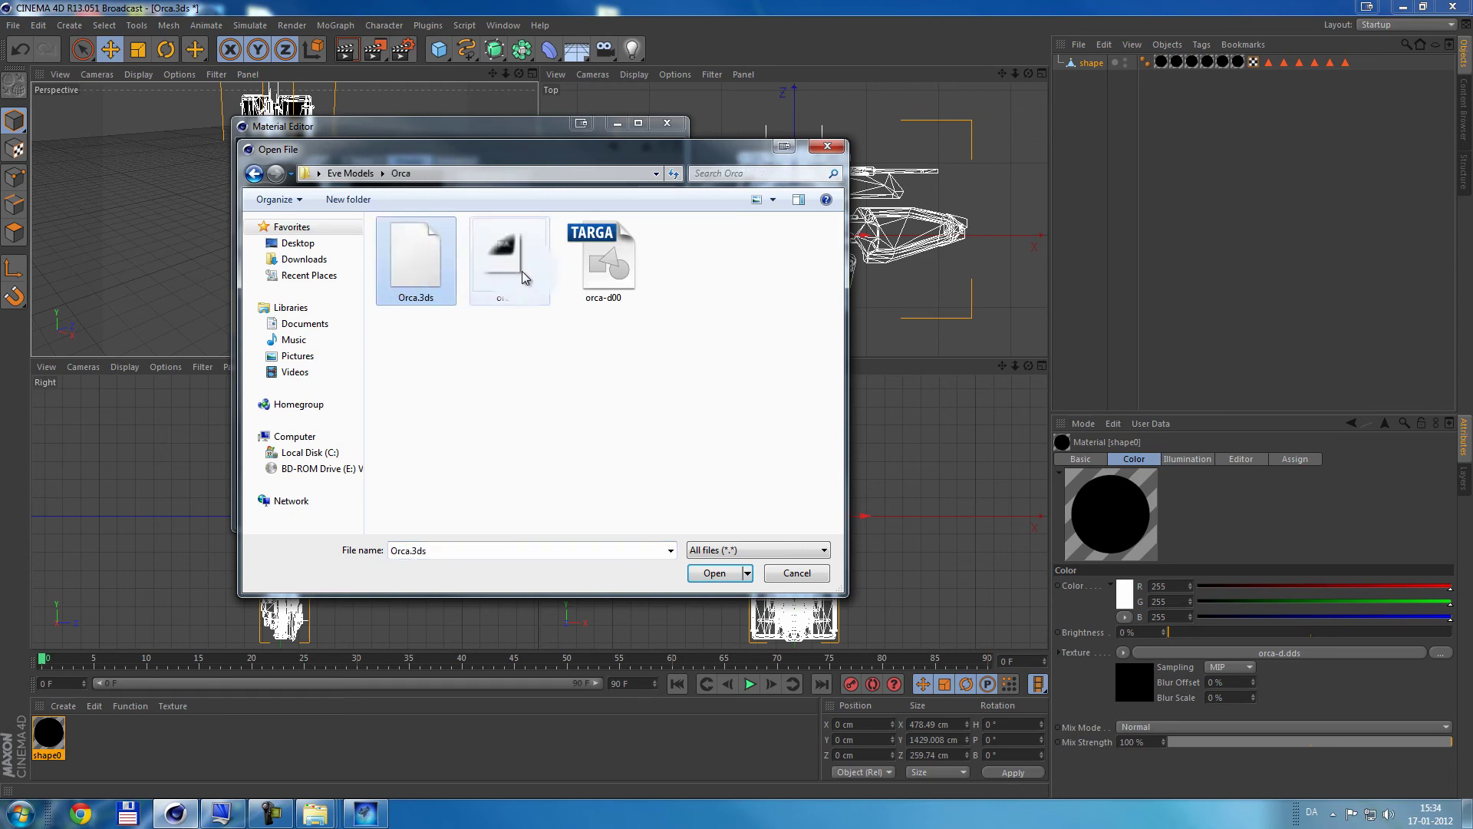
click(622, 276)
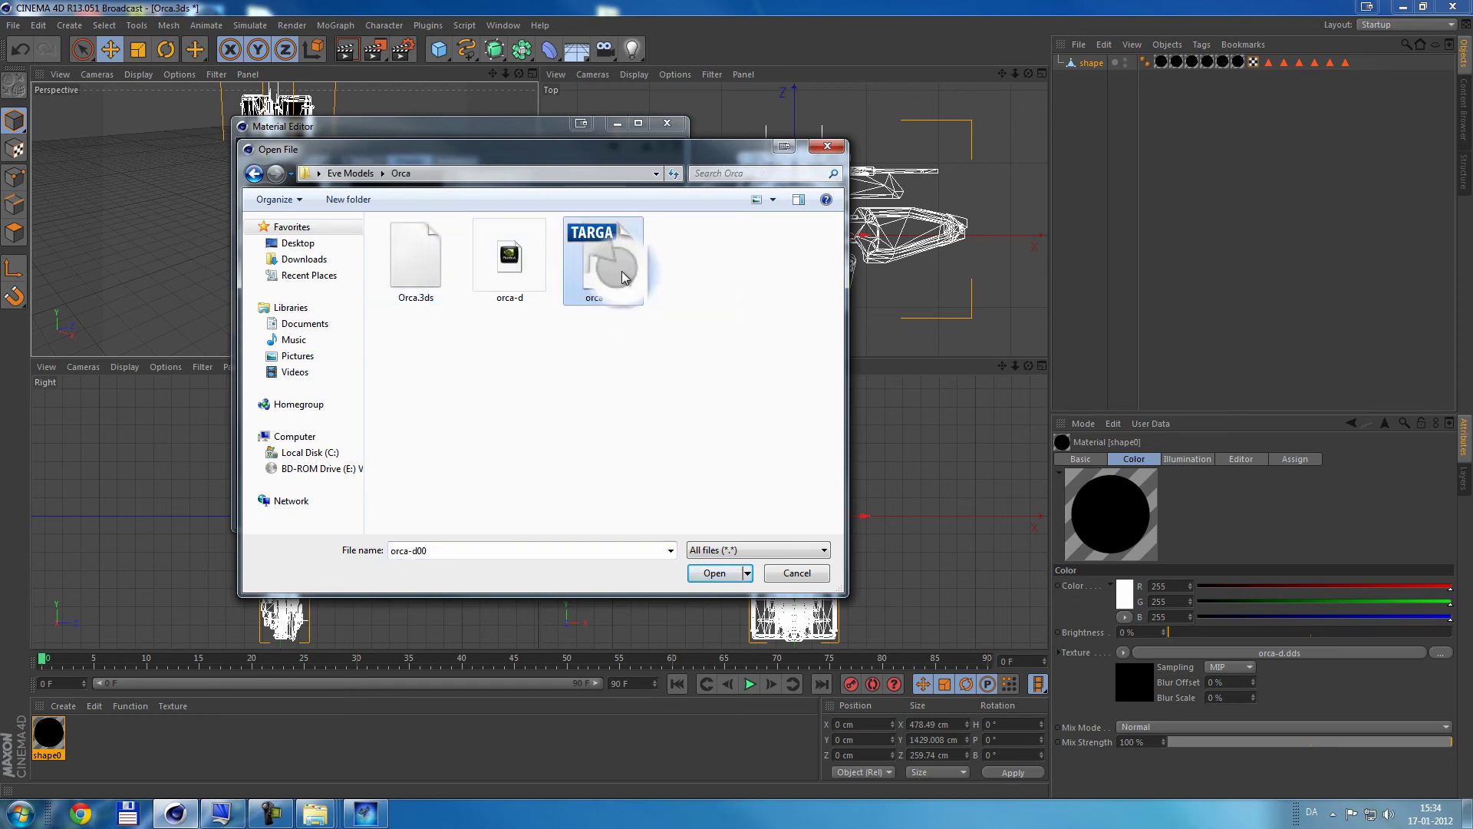
double_click(622, 275)
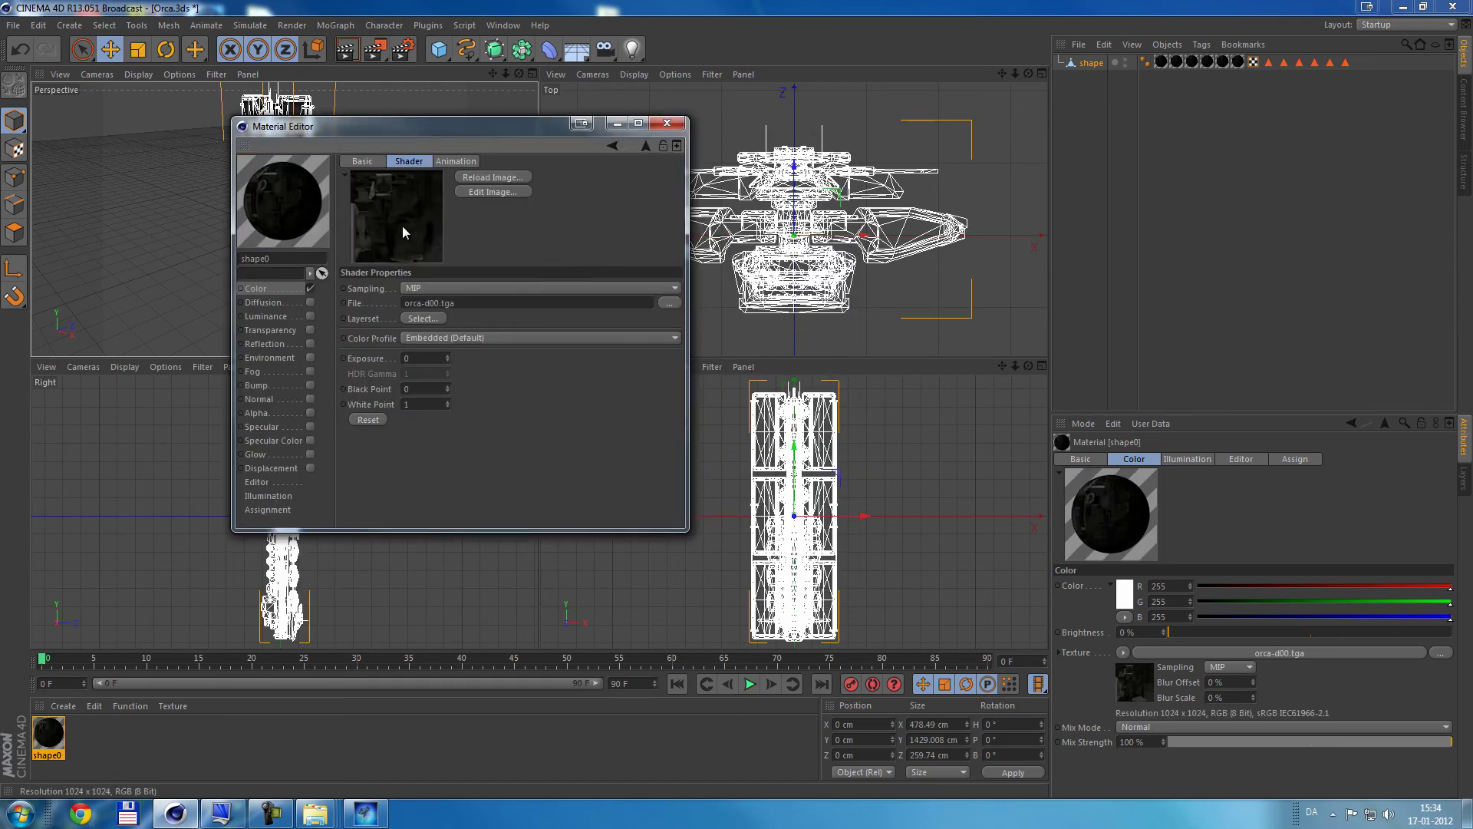
click(652, 126)
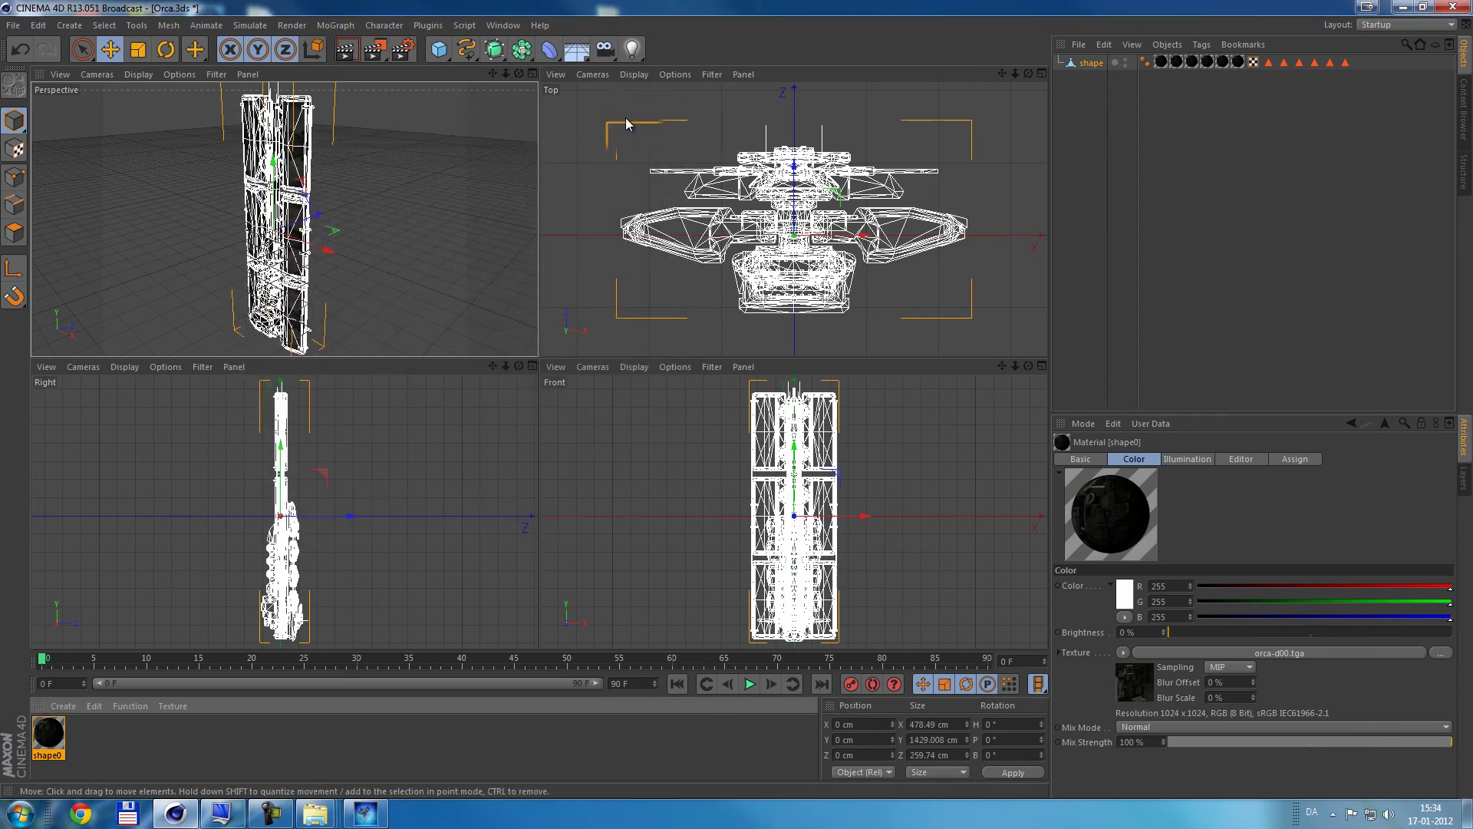
Step: Maximise the Perspective view and render it to preview the texture
click(352, 50)
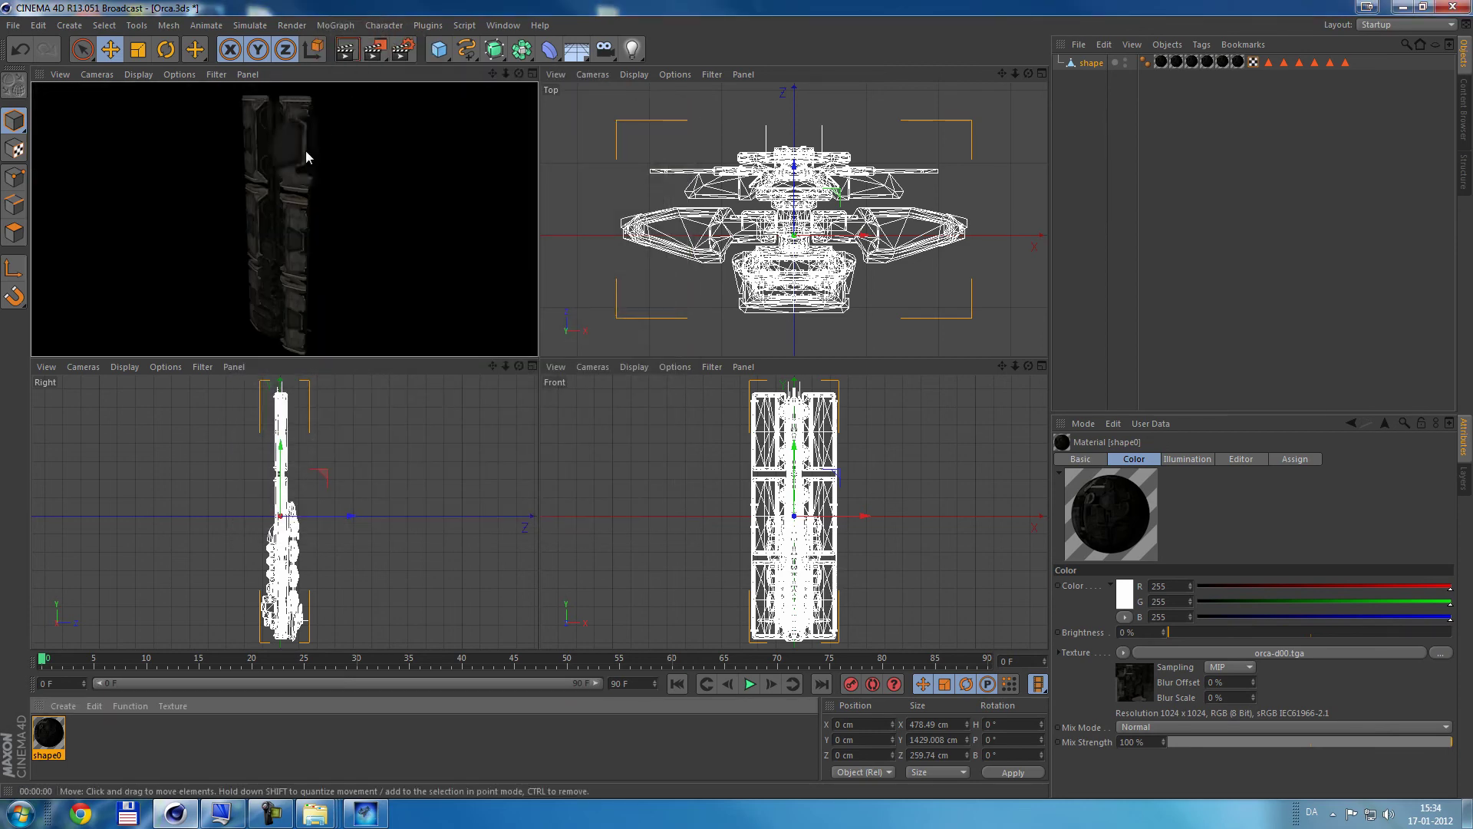
click(527, 73)
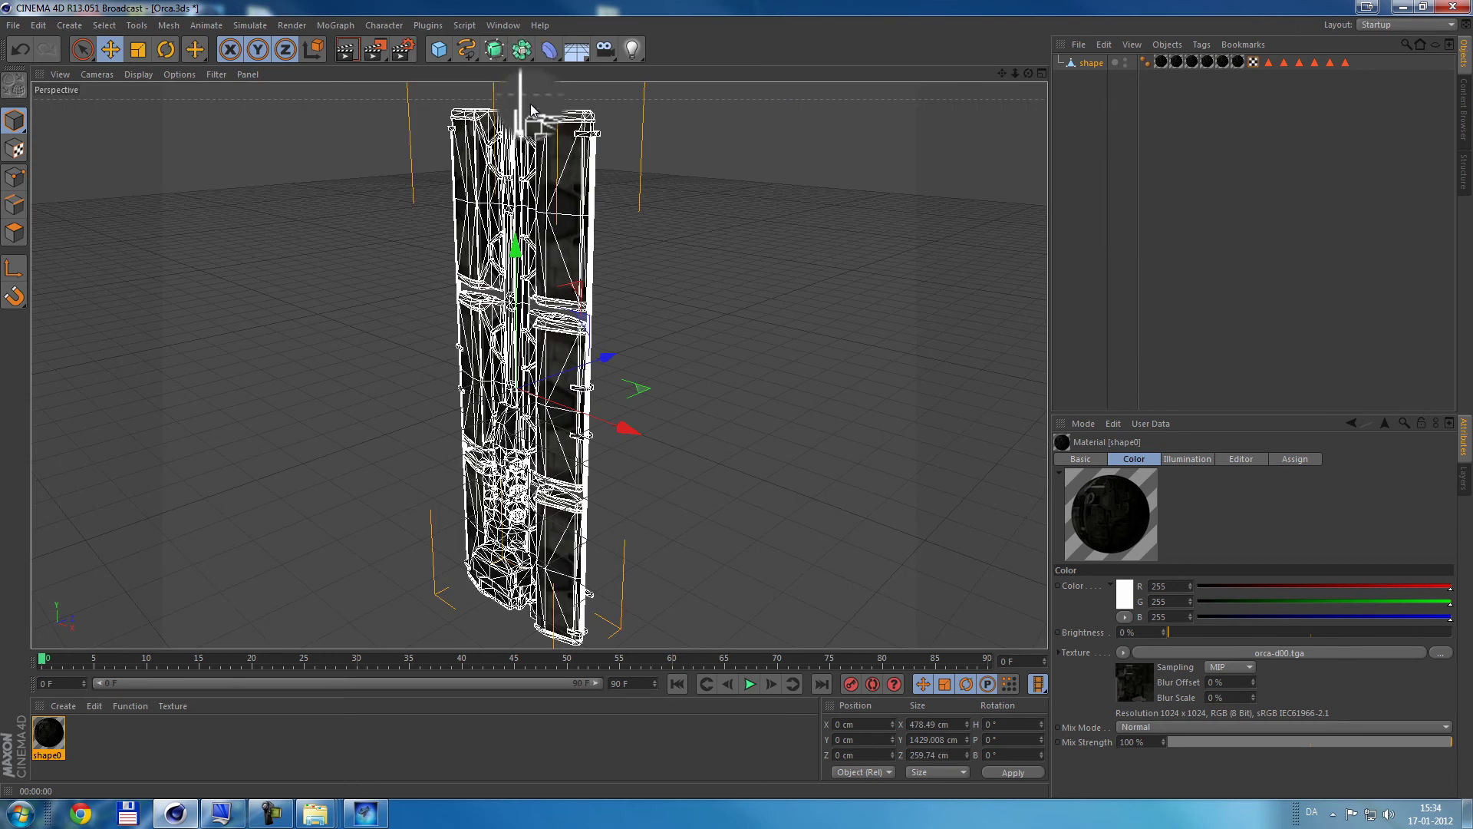
click(357, 59)
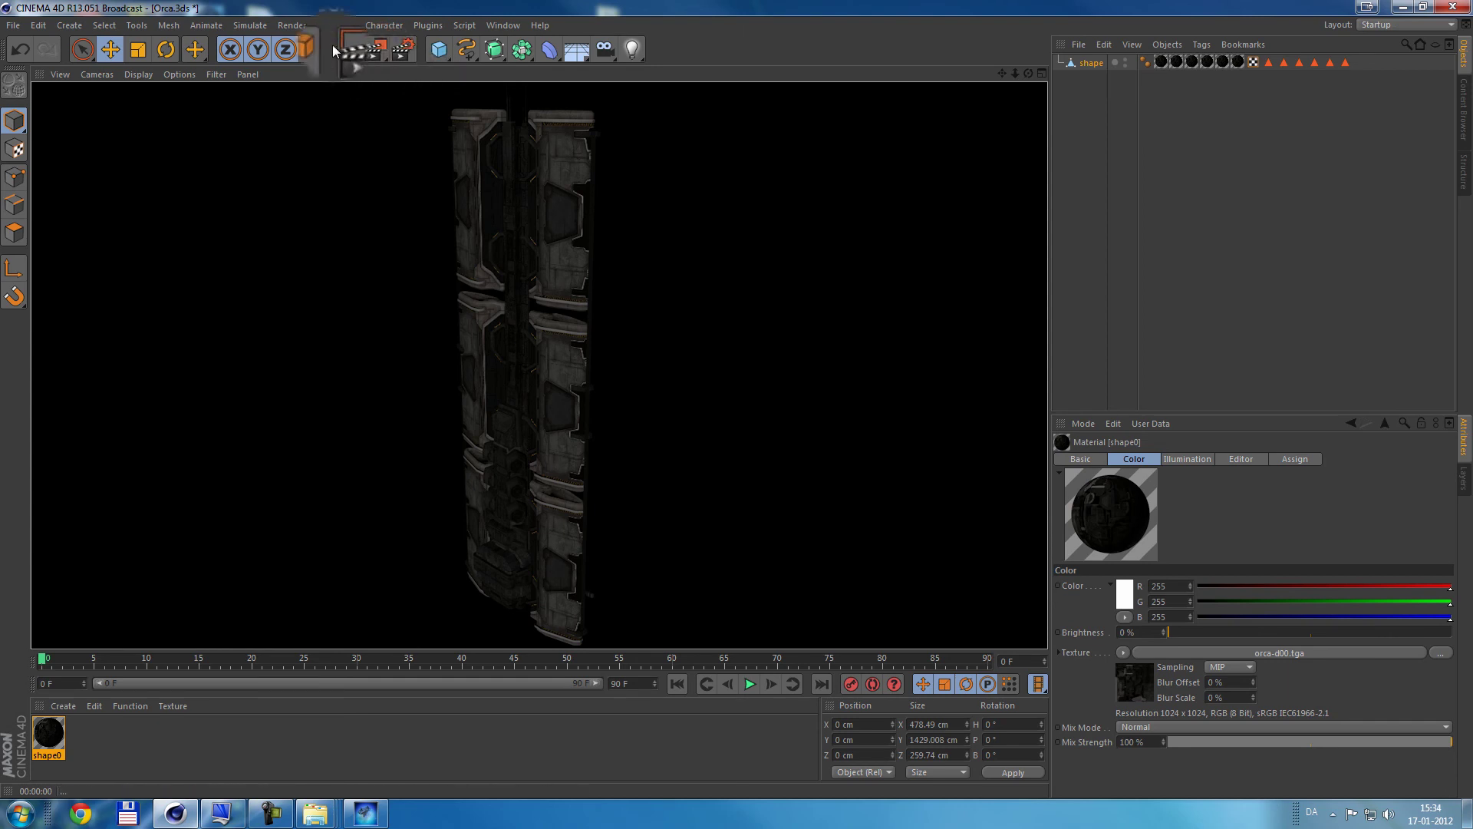
Step: Add the Global Illumination effect in Render Settings with Stochastic Samples set to Medium
click(402, 48)
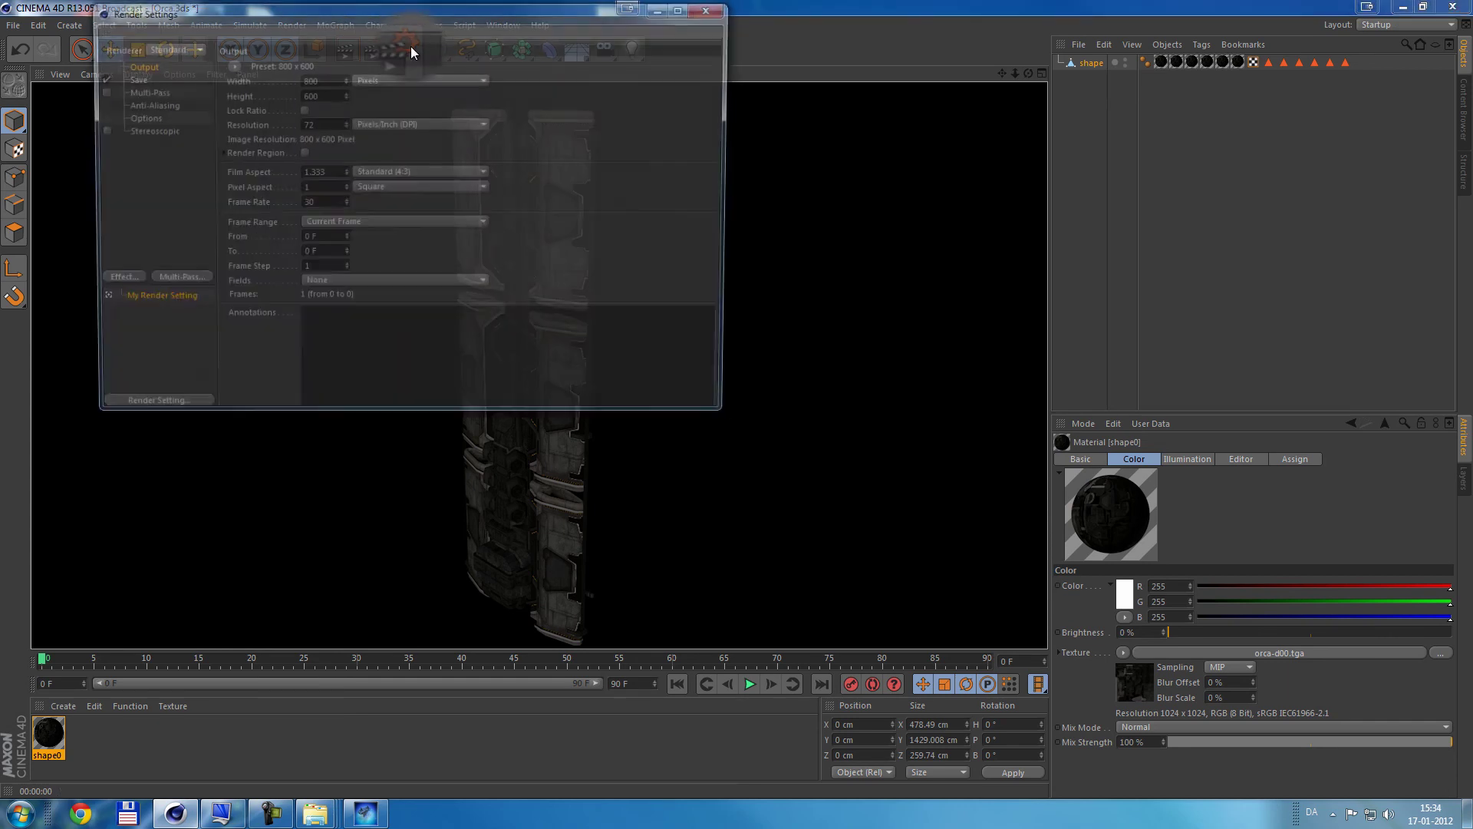
click(130, 281)
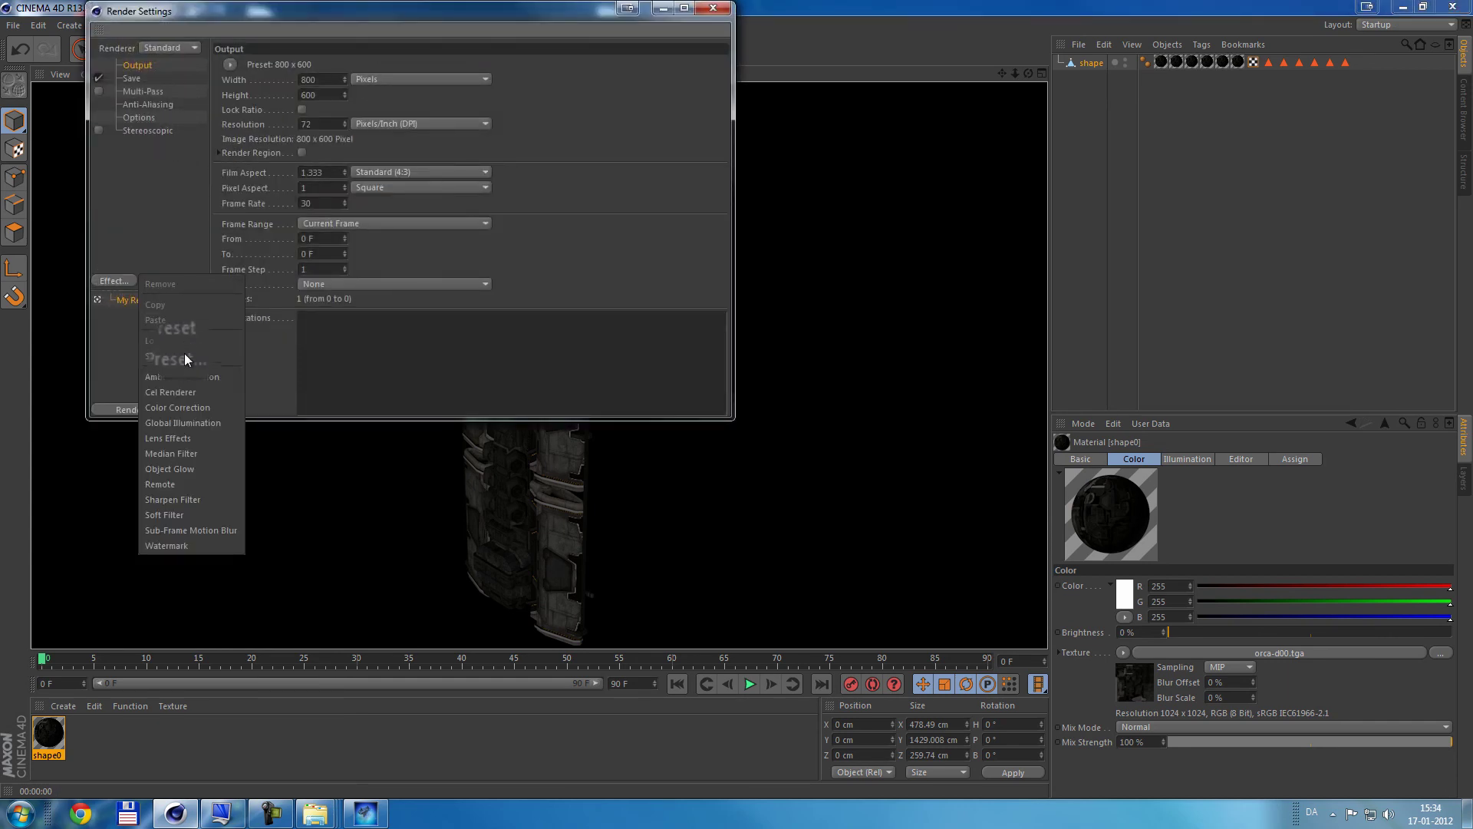
click(177, 423)
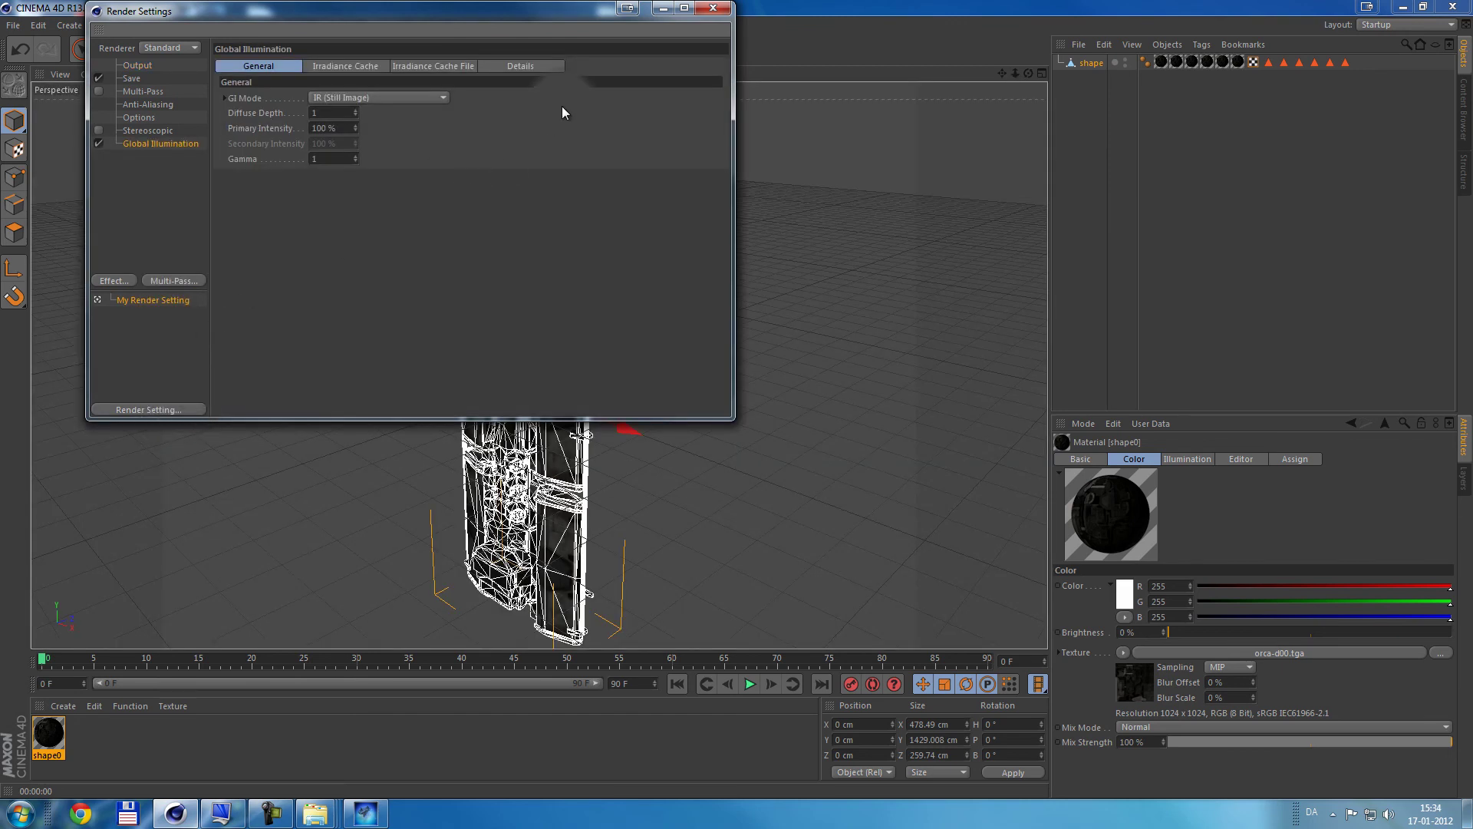
click(345, 66)
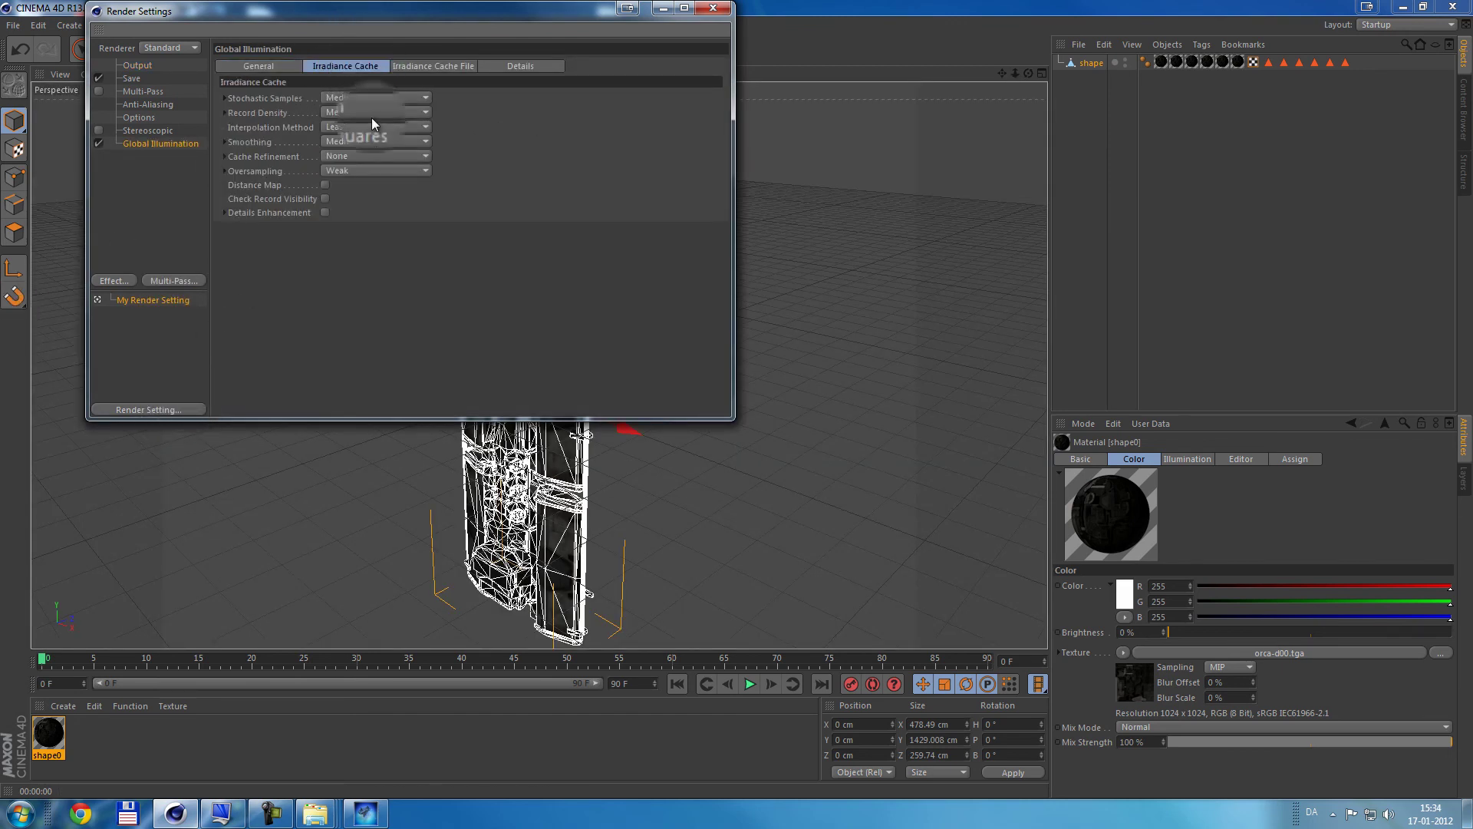
click(374, 98)
click(362, 168)
click(398, 98)
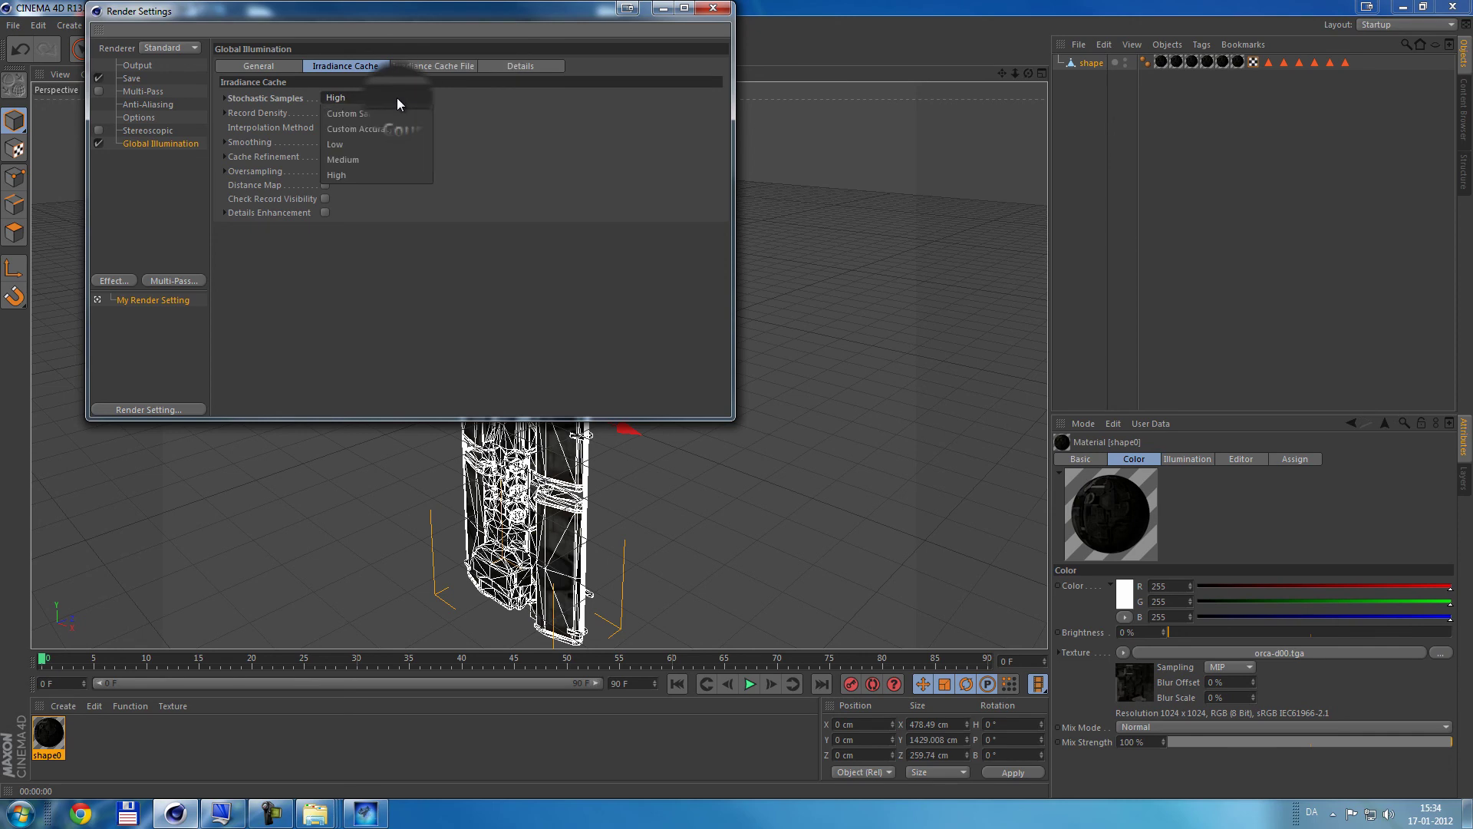
click(384, 149)
Step: Render the perspective view with Global Illumination, then uncheck Global Illumination
click(700, 15)
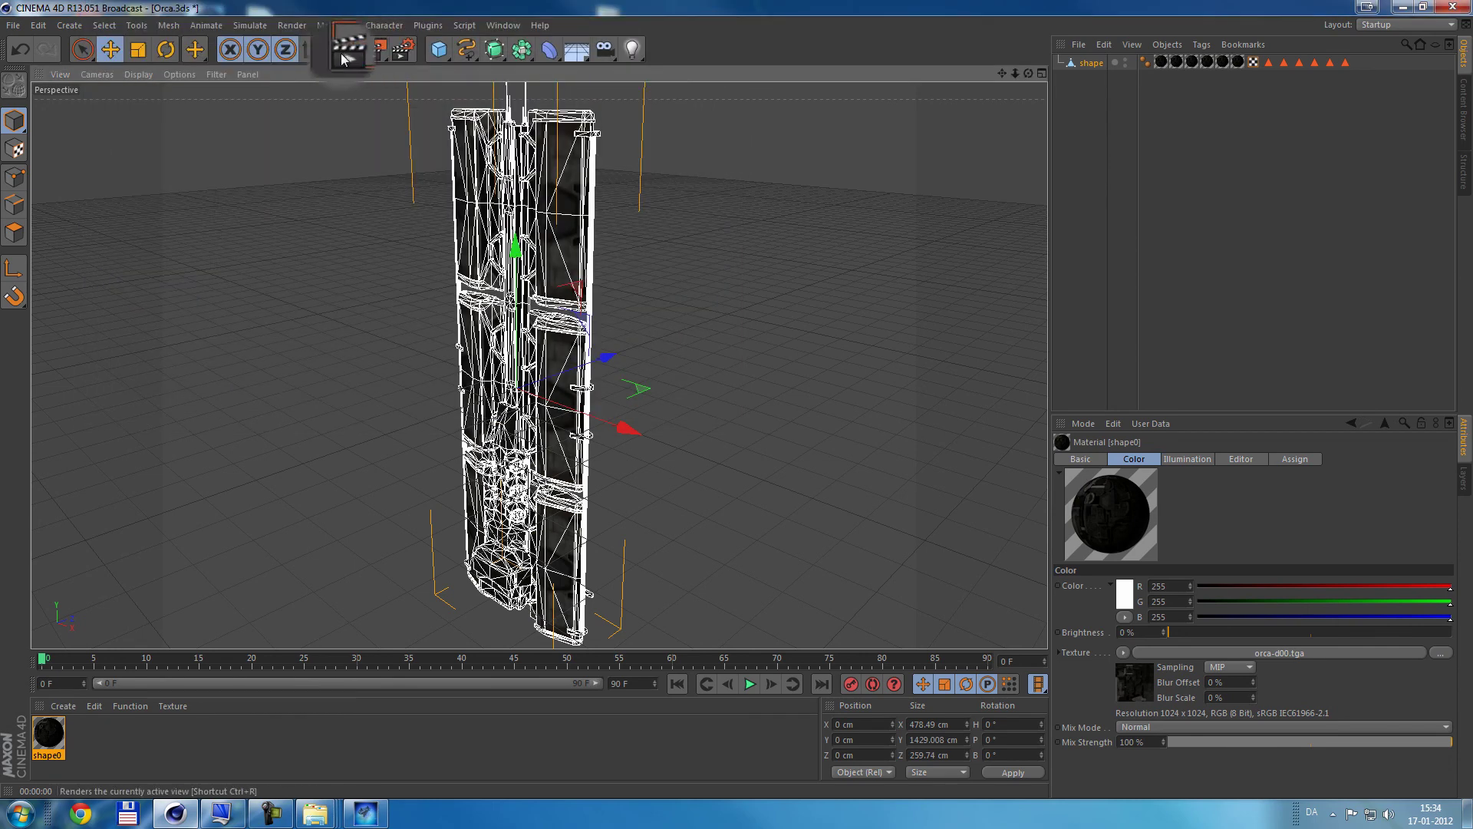
click(345, 52)
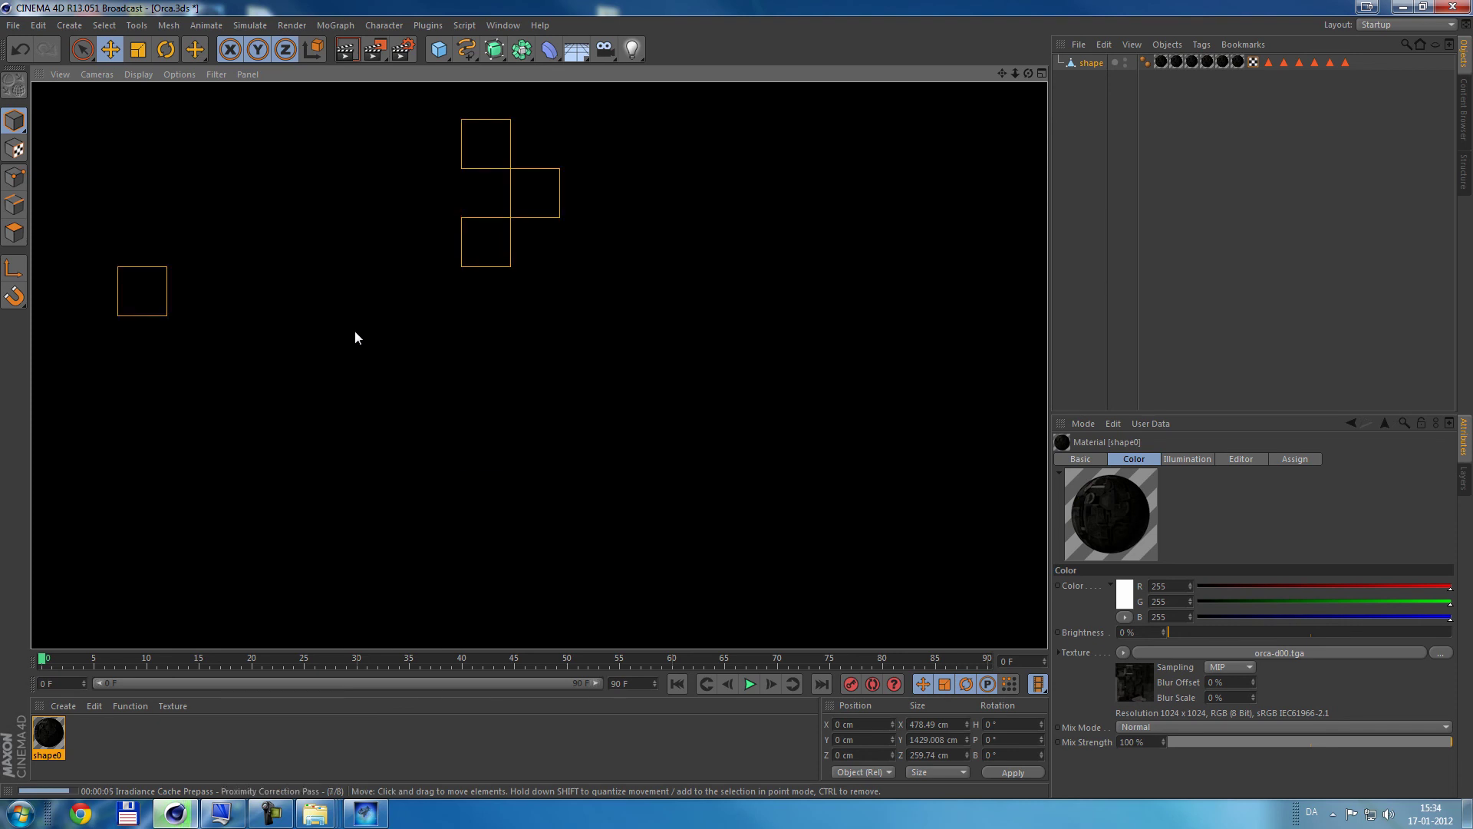
click(614, 348)
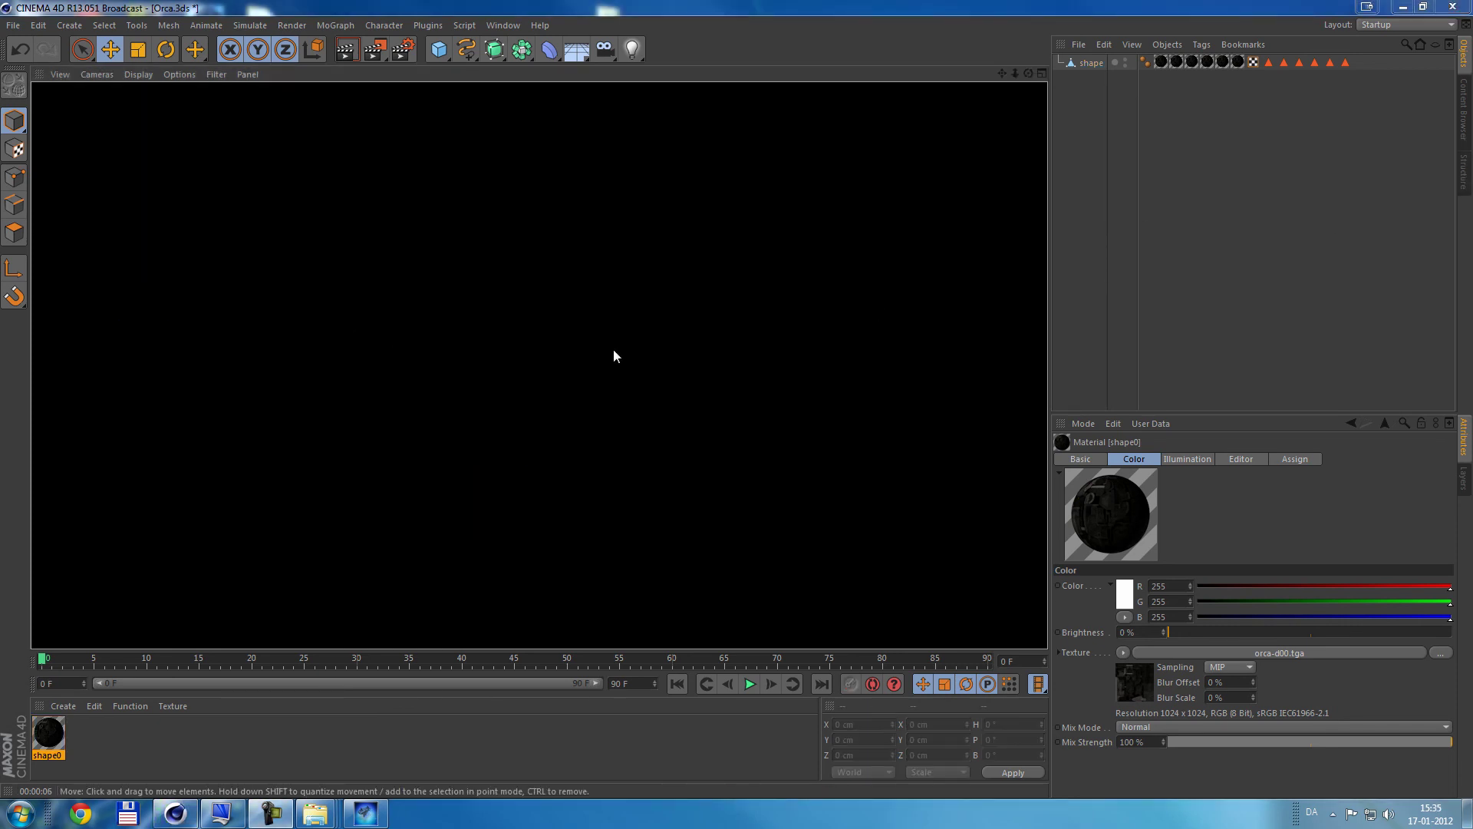
click(393, 49)
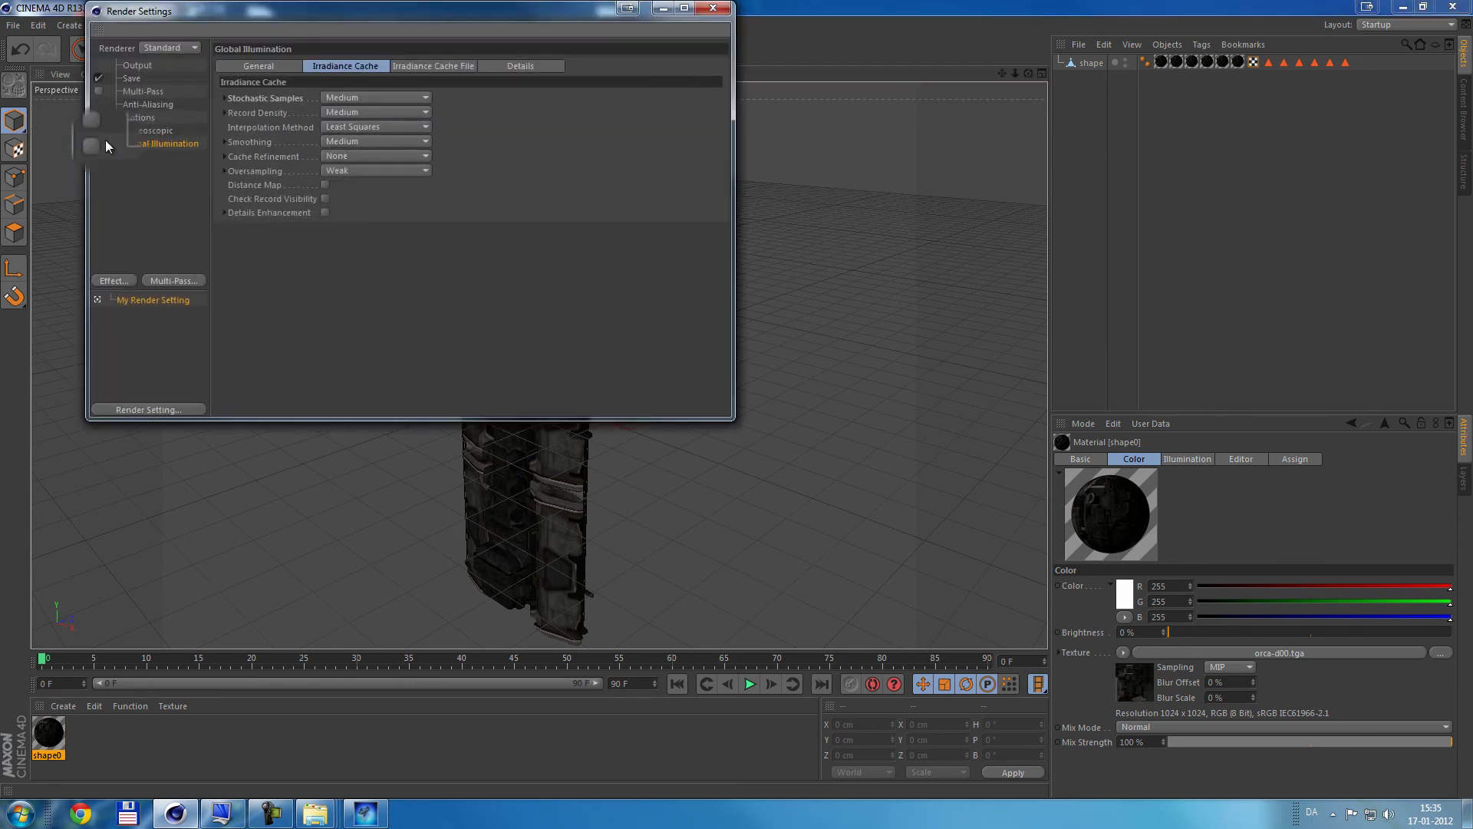
click(98, 143)
Step: Re-render the view and rotate the Orca model about 200° on its bank axis
click(715, 9)
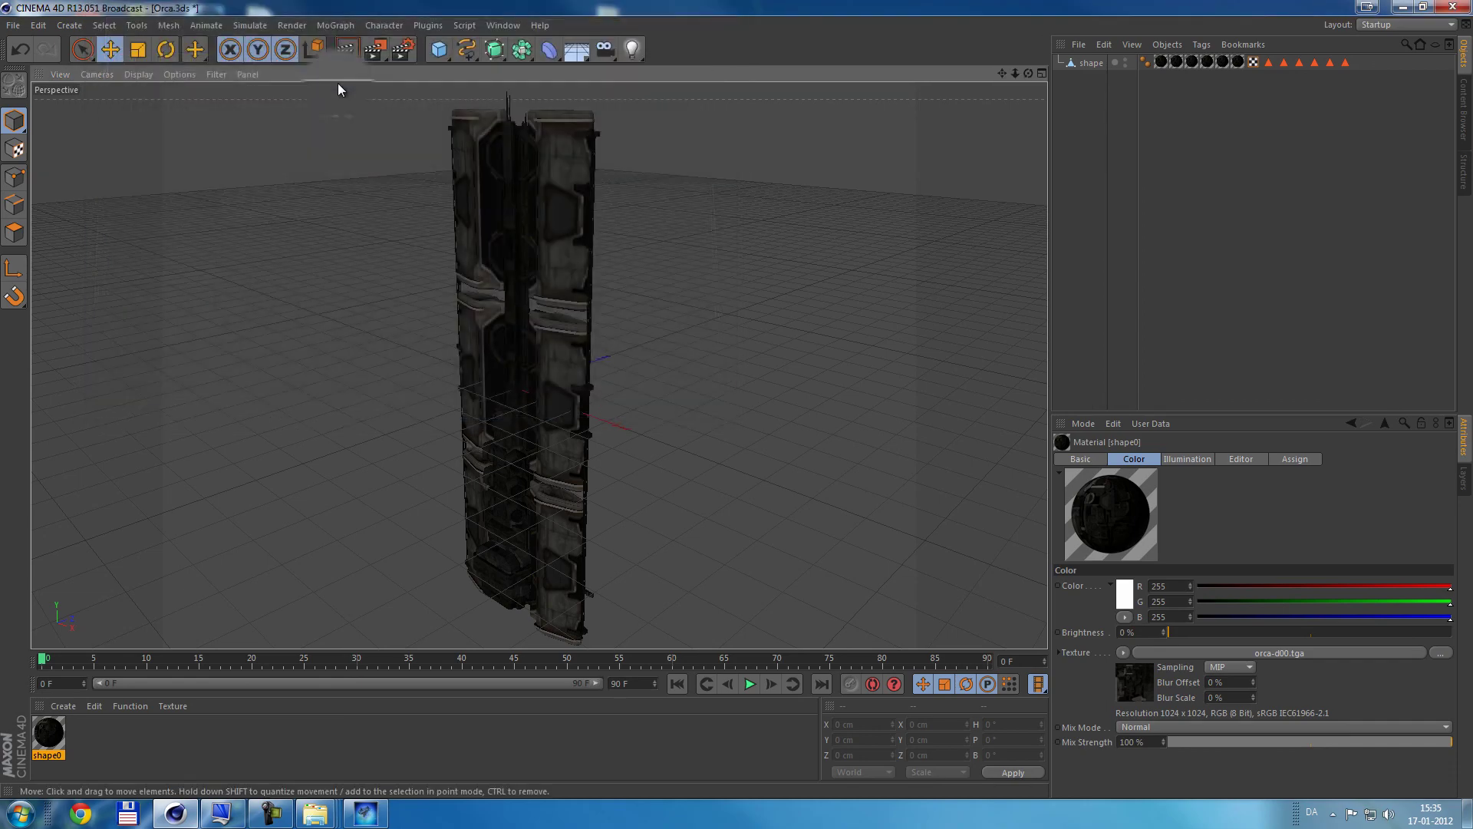
click(339, 63)
click(166, 49)
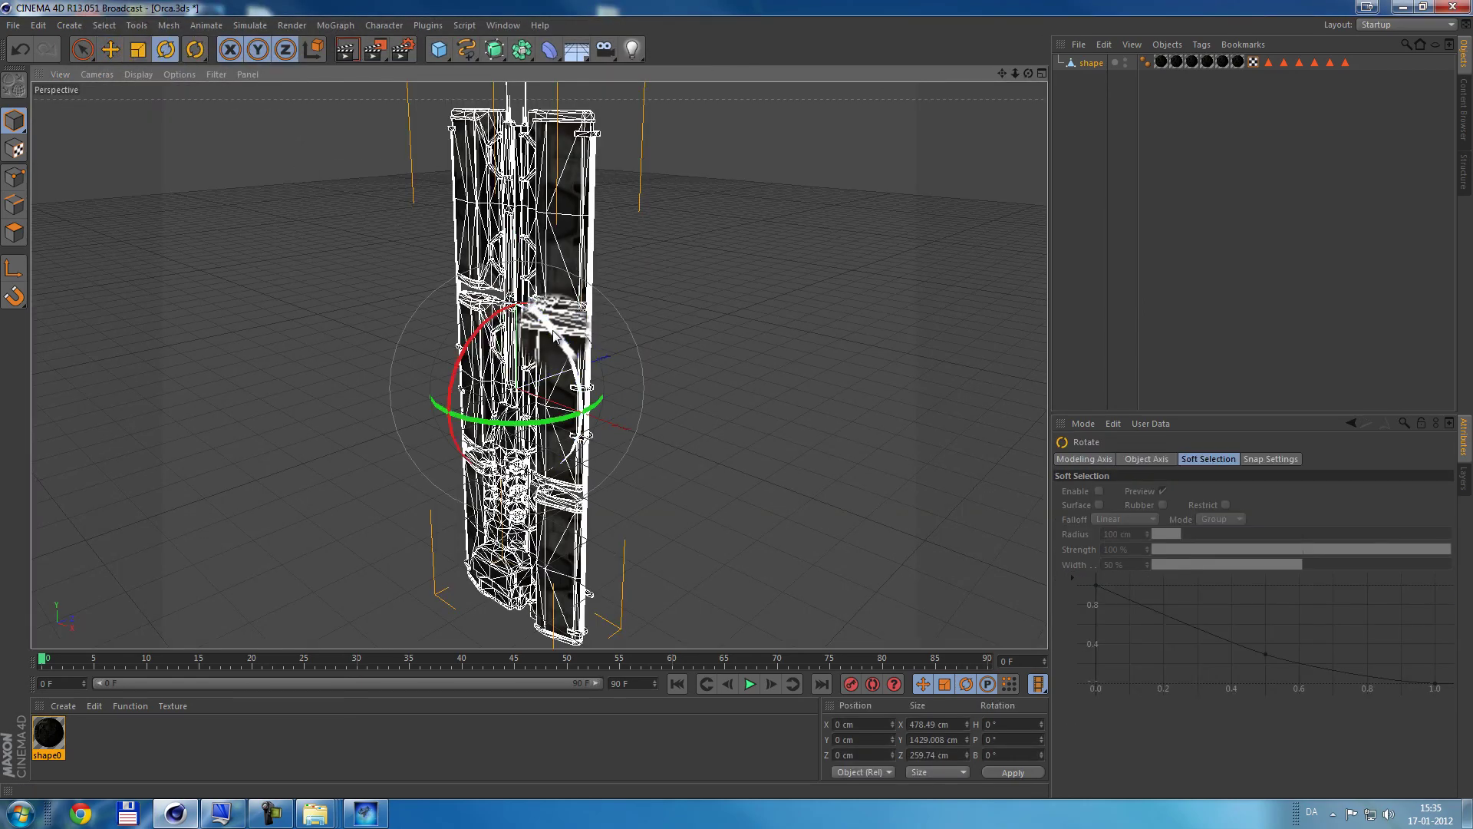
drag(579, 360, 712, 367)
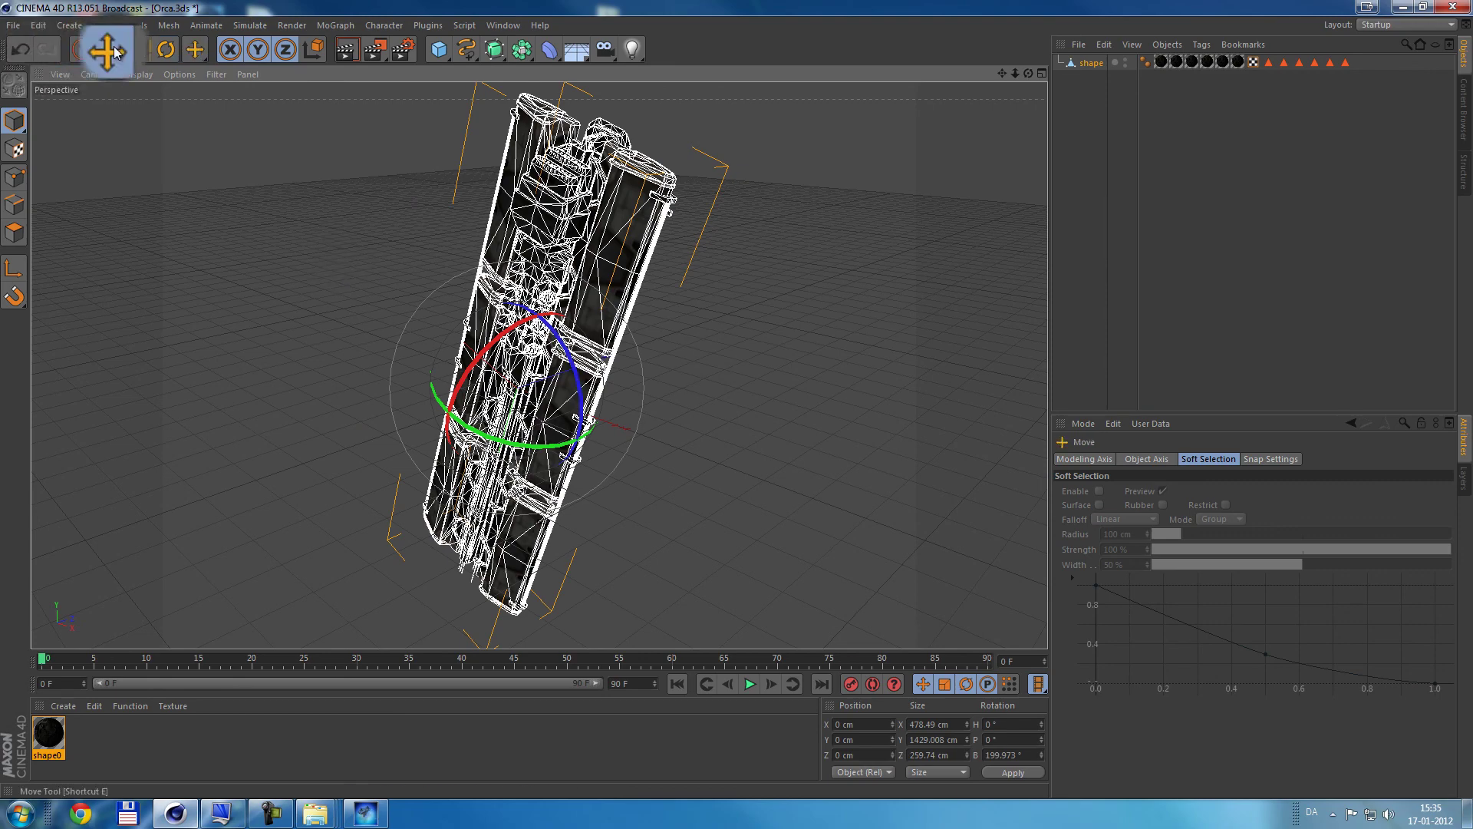
Step: Stretch the model along X to about 990 cm wide and render it
click(138, 49)
drag(425, 306, 395, 298)
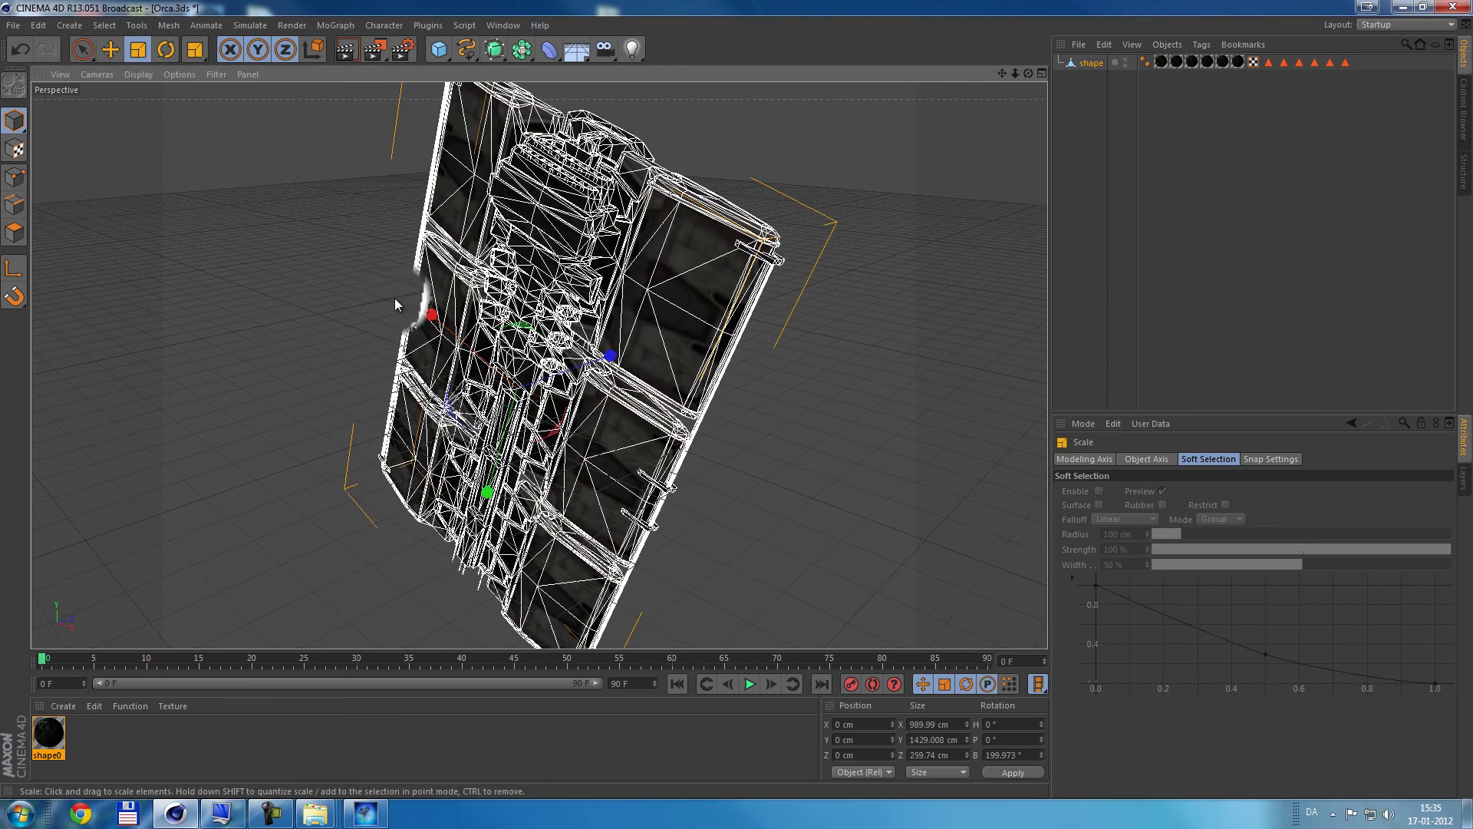
click(347, 55)
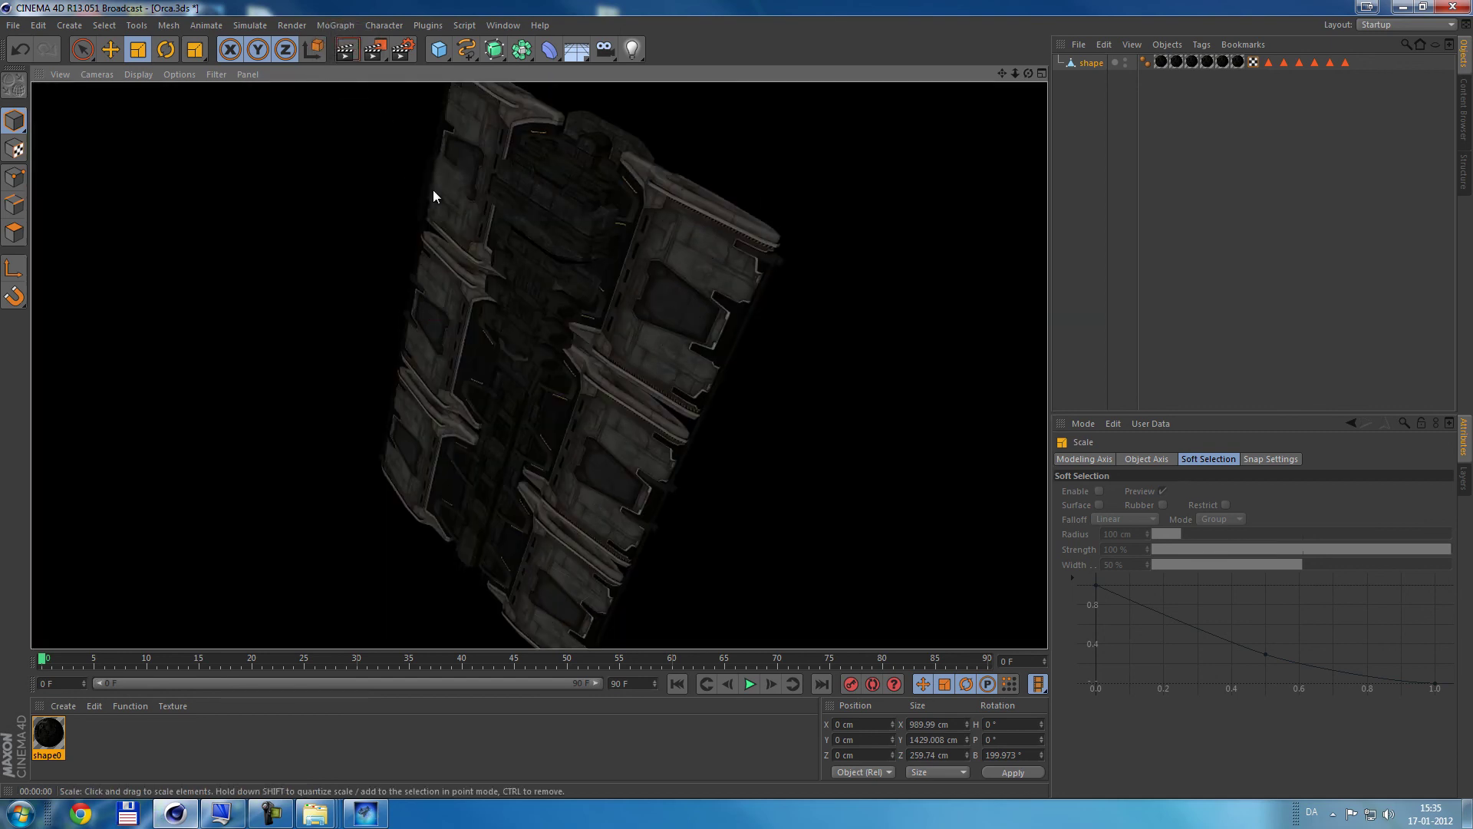
Step: In Polygons mode, enlarge and select individual polygons across the model
click(14, 232)
drag(460, 303, 599, 402)
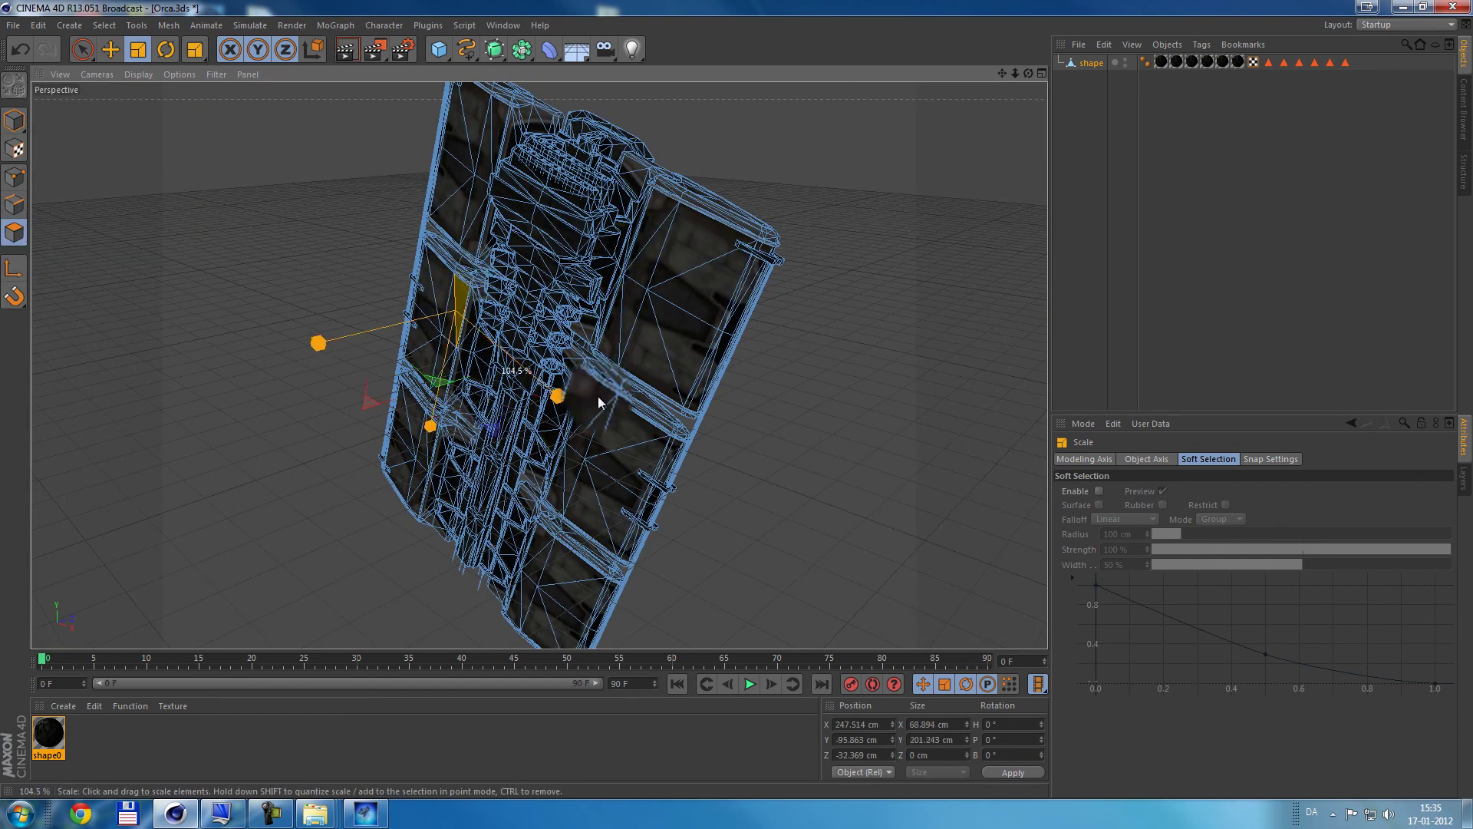
click(649, 259)
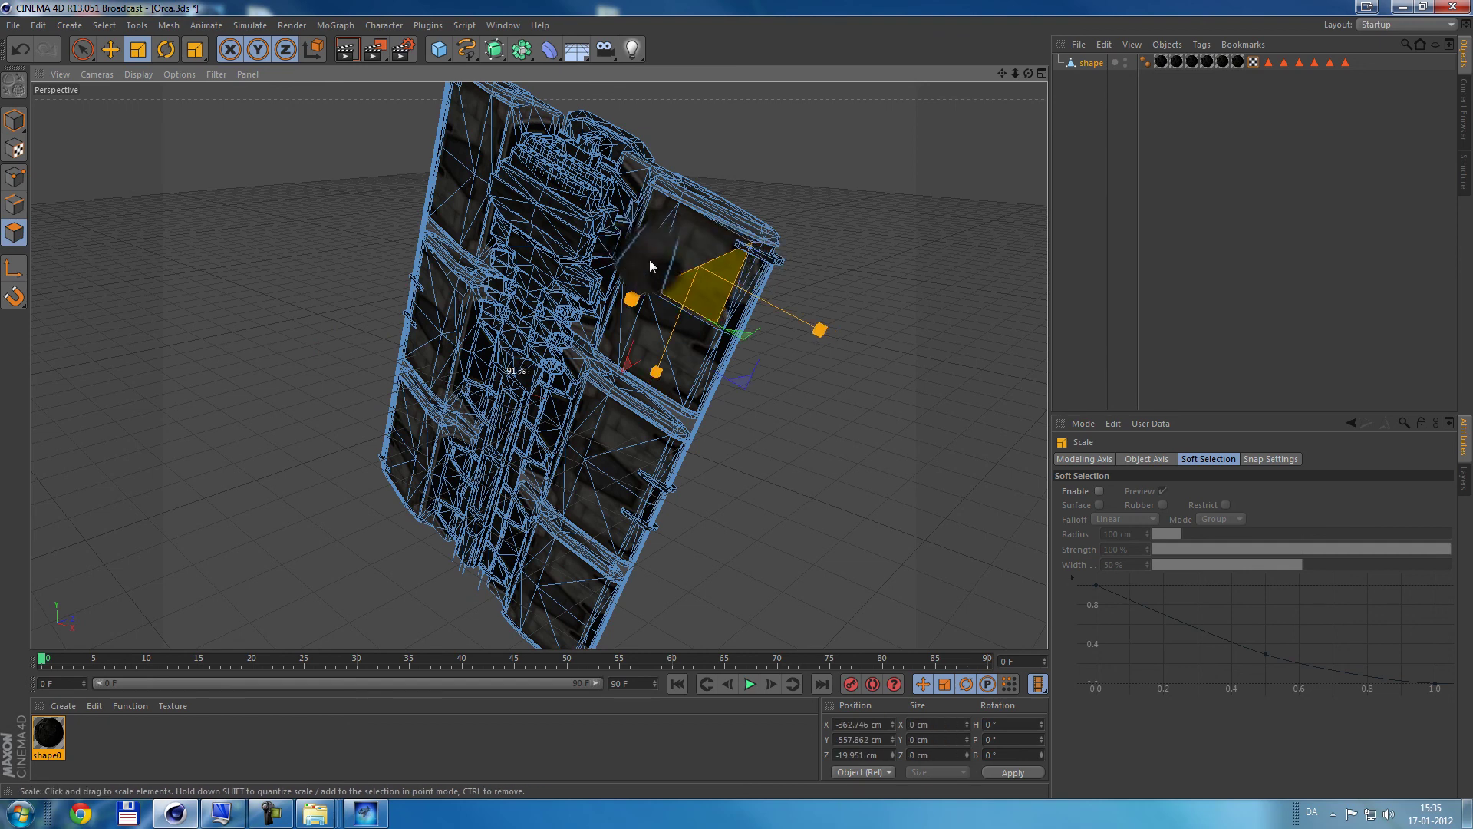
click(540, 188)
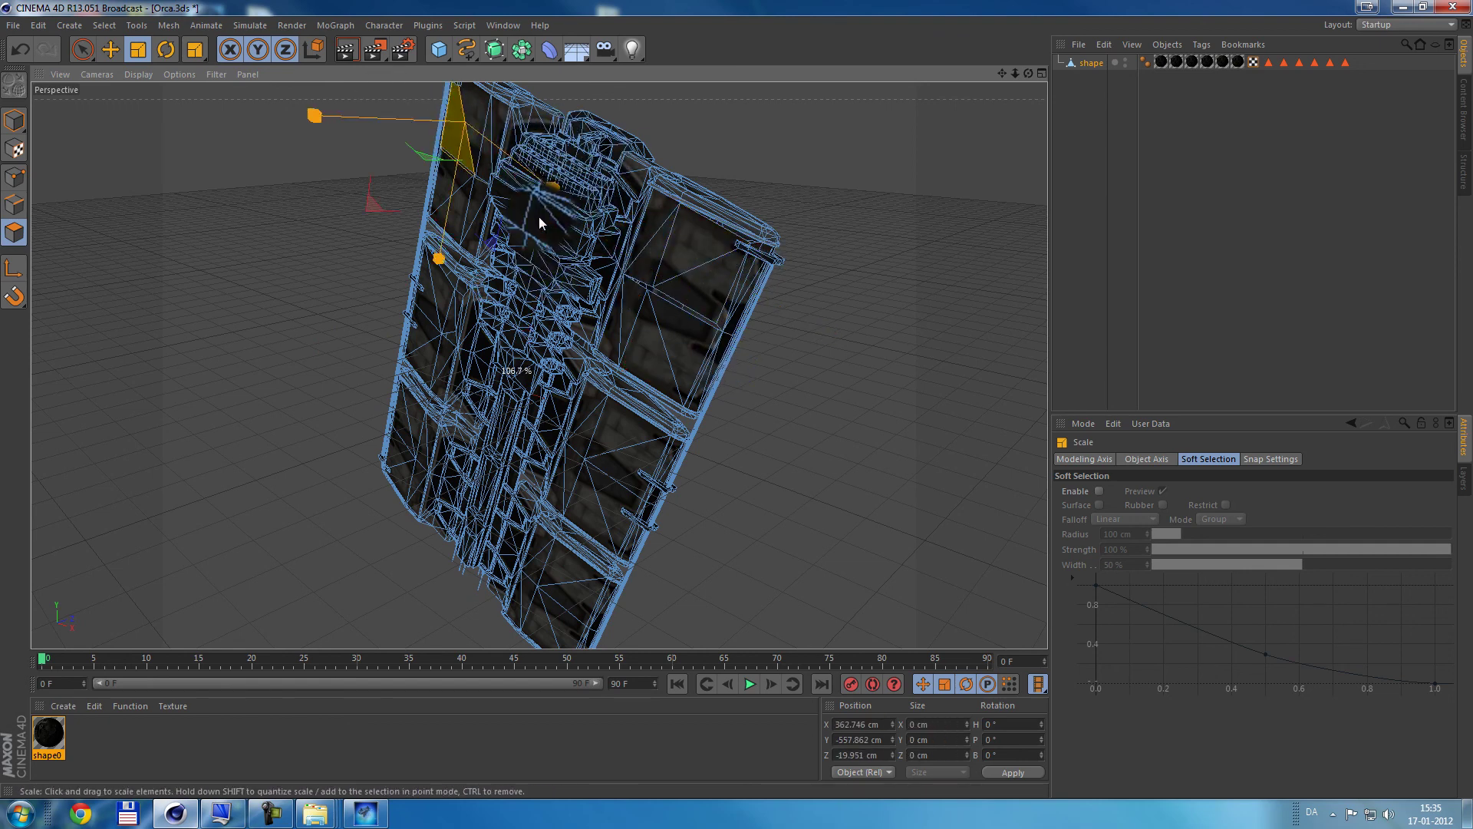
click(525, 427)
click(499, 330)
click(577, 501)
click(602, 506)
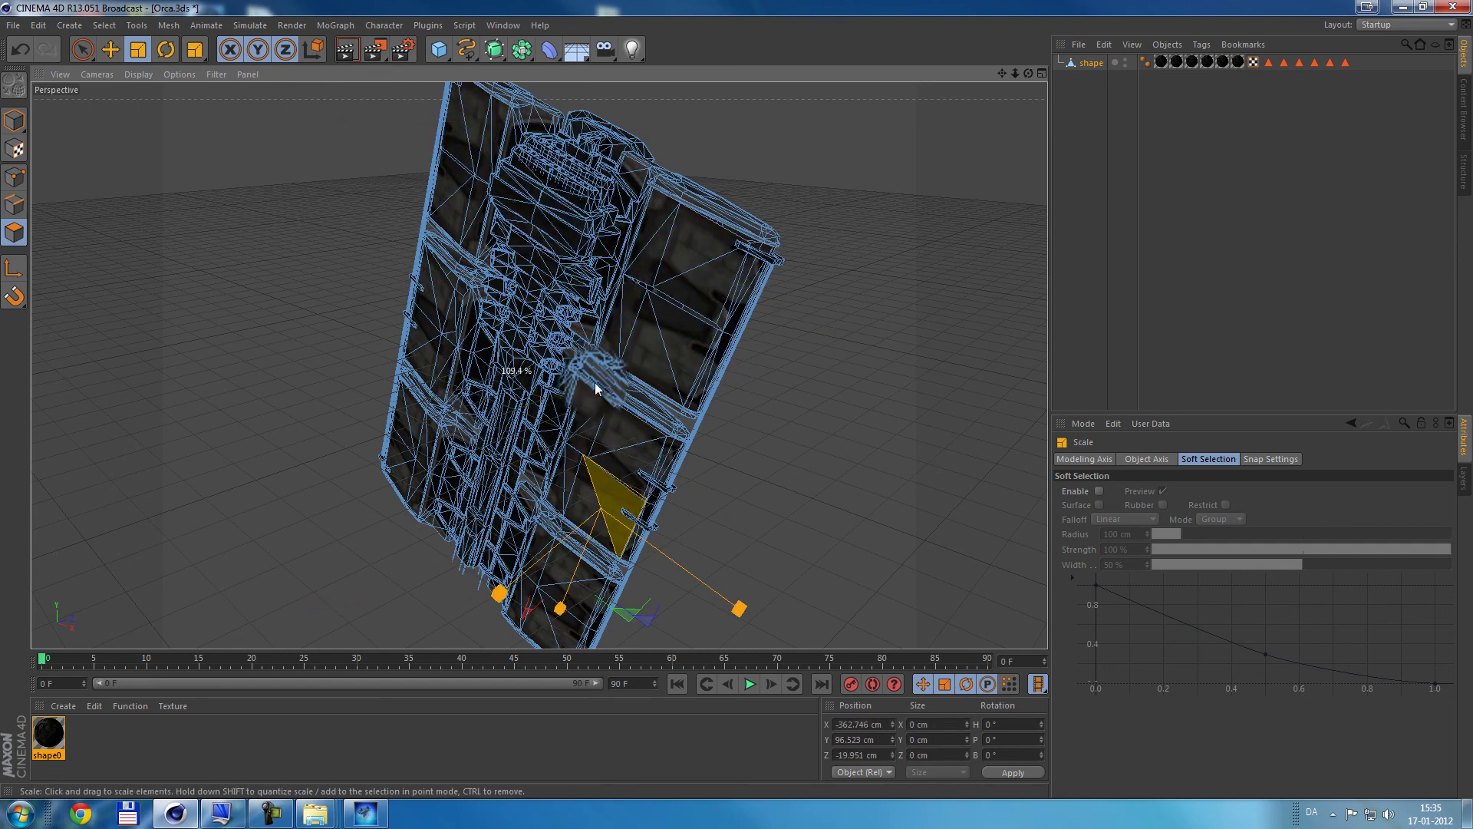
click(642, 464)
click(584, 445)
click(630, 468)
key(ctrl+shift+a)
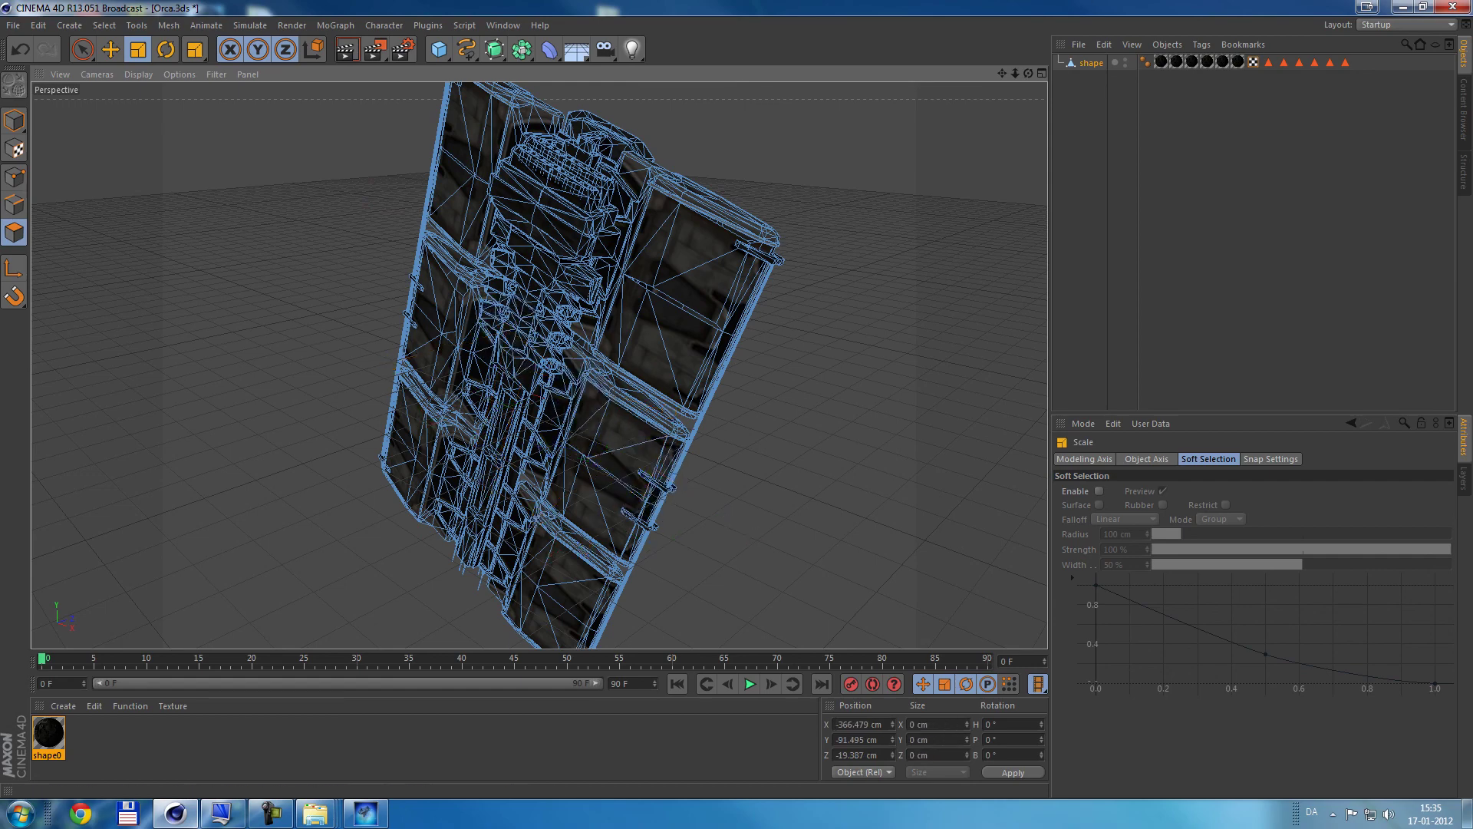